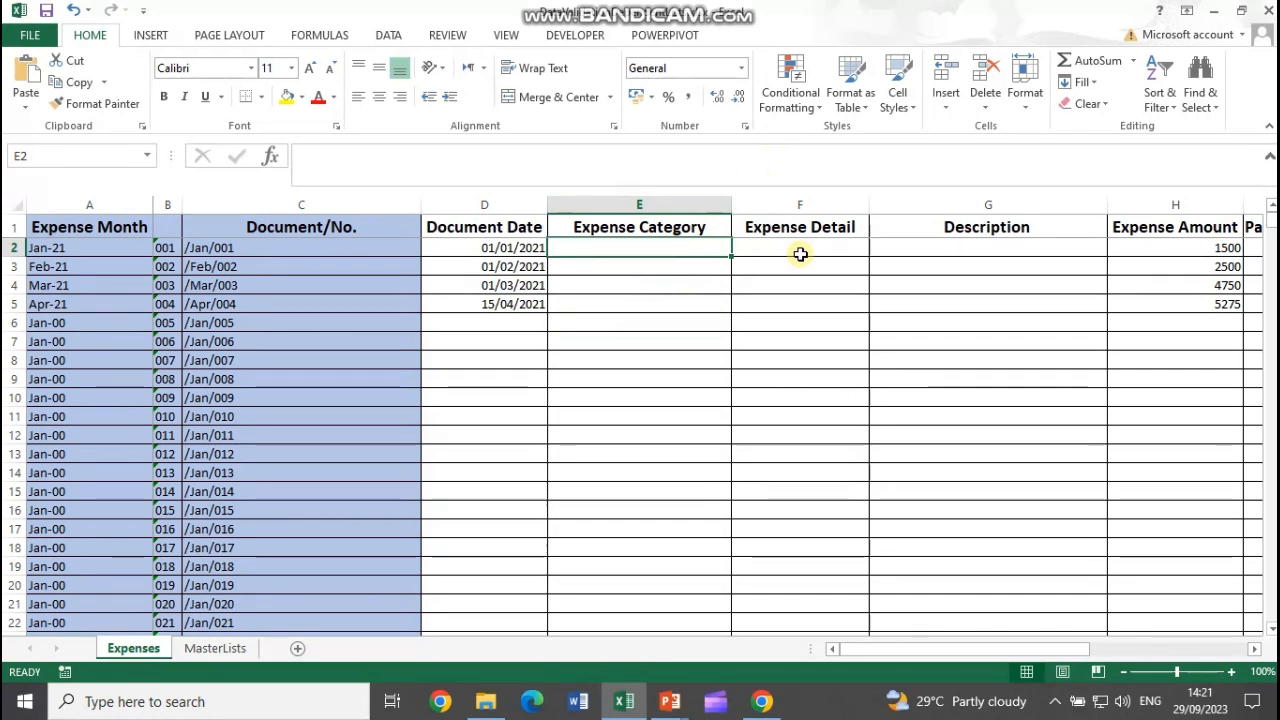
- Examine the expense category list on the MasterLists sheet and the Expense Category column on the Expenses sheet
{"action": "left_click", "coordinate": [230, 654]}
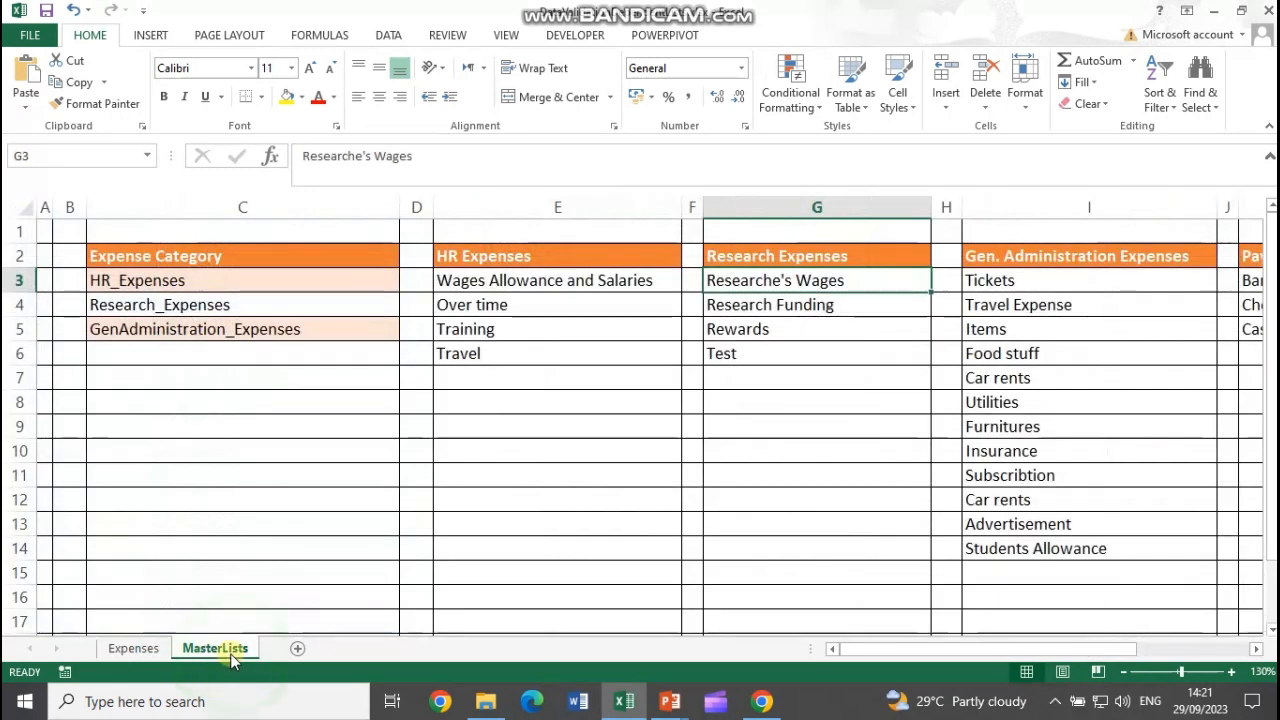
{"action": "left_click_drag", "start_coordinate": [294, 281], "coordinate": [286, 331]}
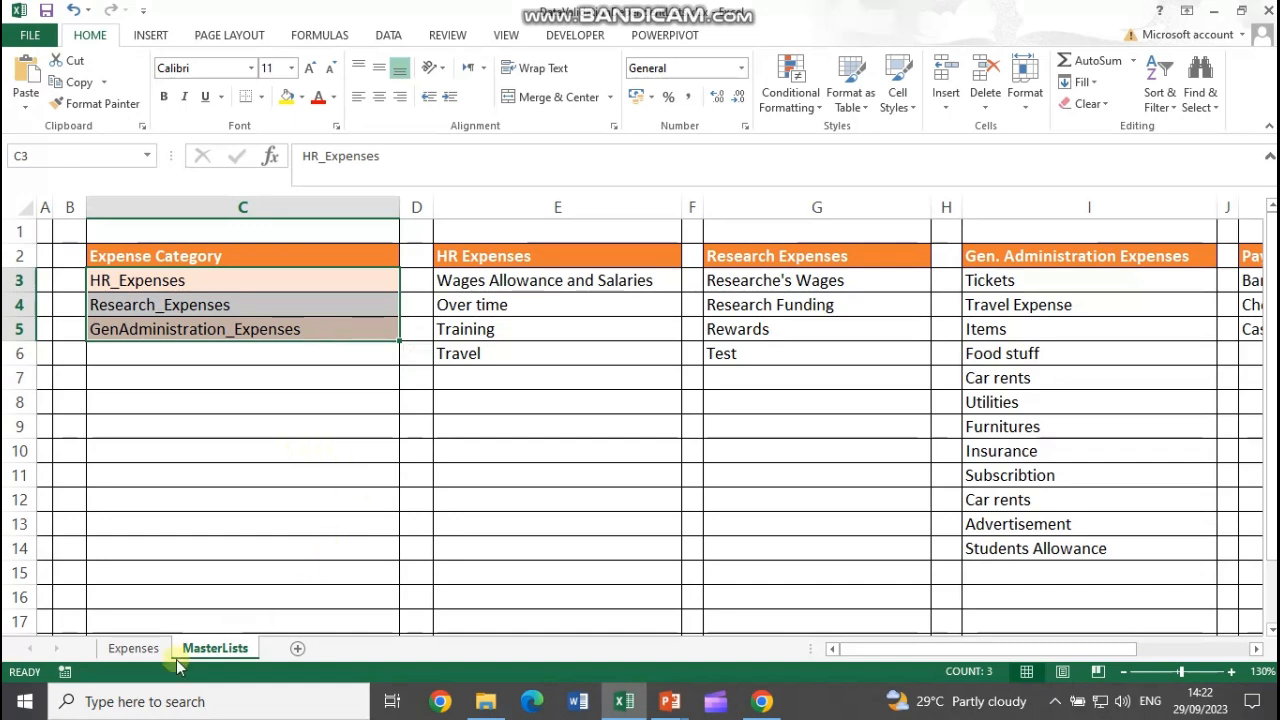
{"action": "left_click", "coordinate": [133, 648]}
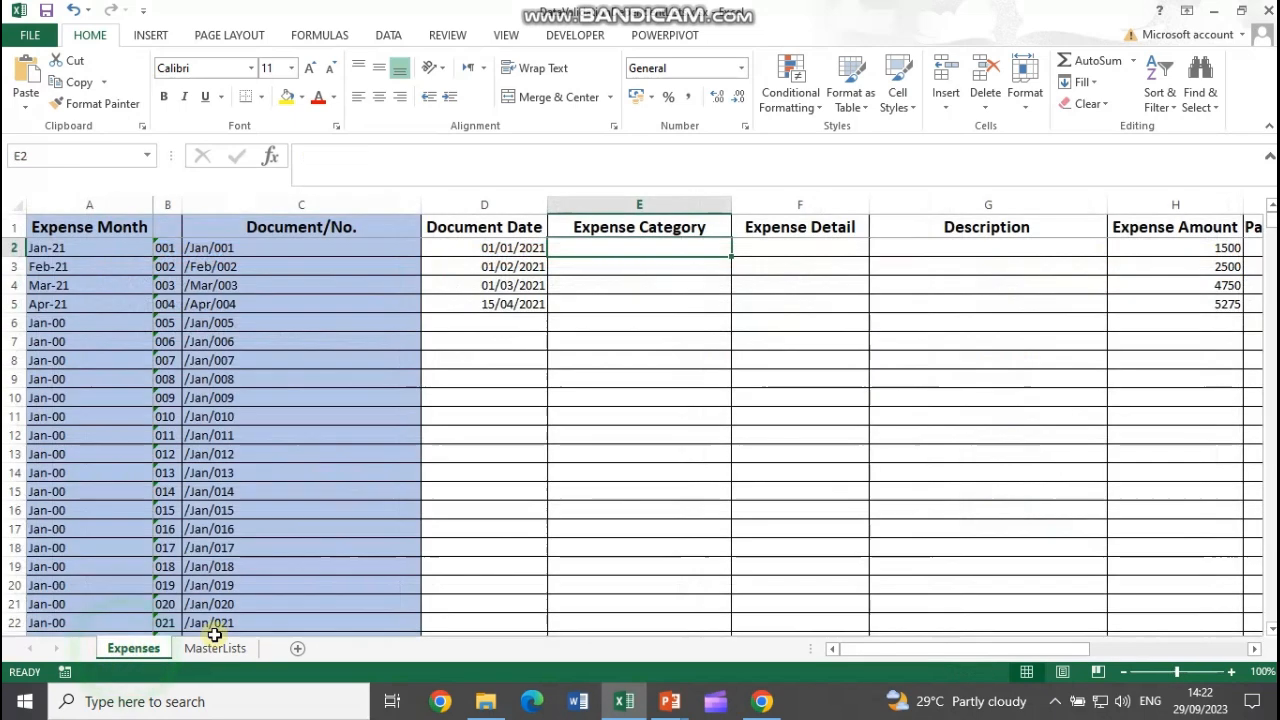
{"action": "left_click_drag", "start_coordinate": [626, 249], "coordinate": [624, 304]}
{"action": "left_click_drag", "start_coordinate": [628, 249], "coordinate": [619, 401]}
{"action": "left_click", "coordinate": [631, 245]}
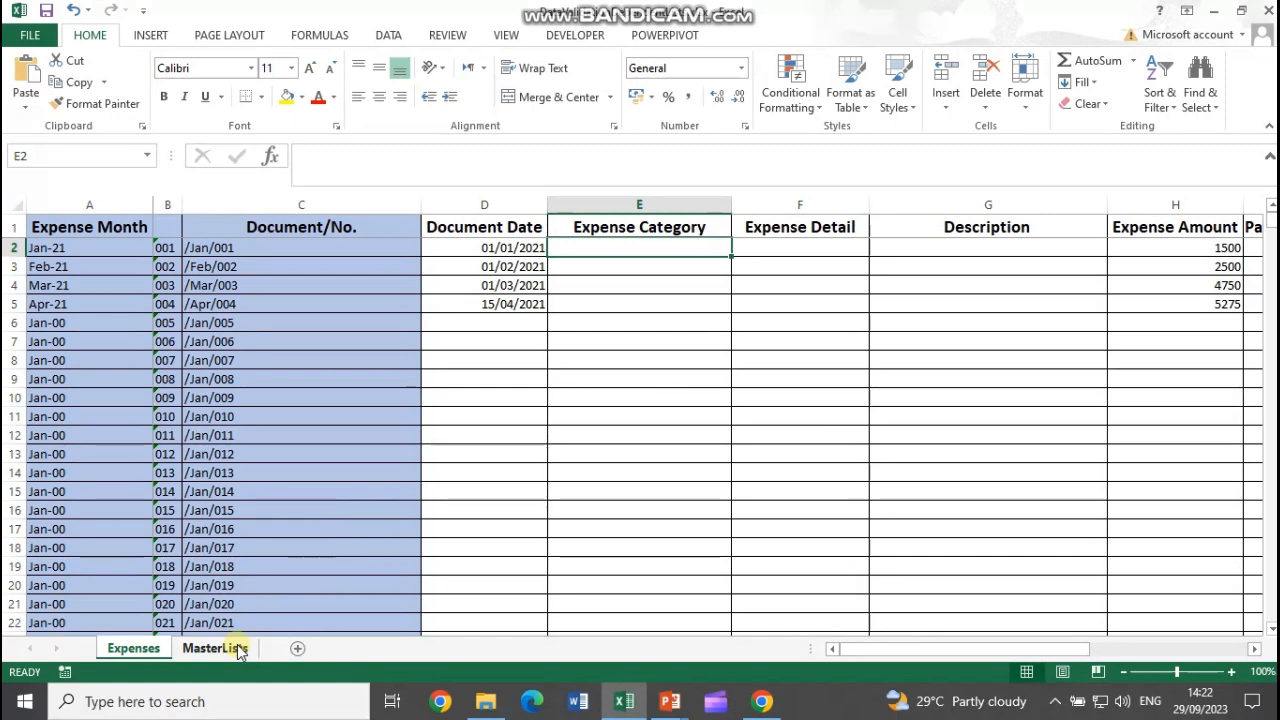
{"action": "left_click", "coordinate": [214, 648]}
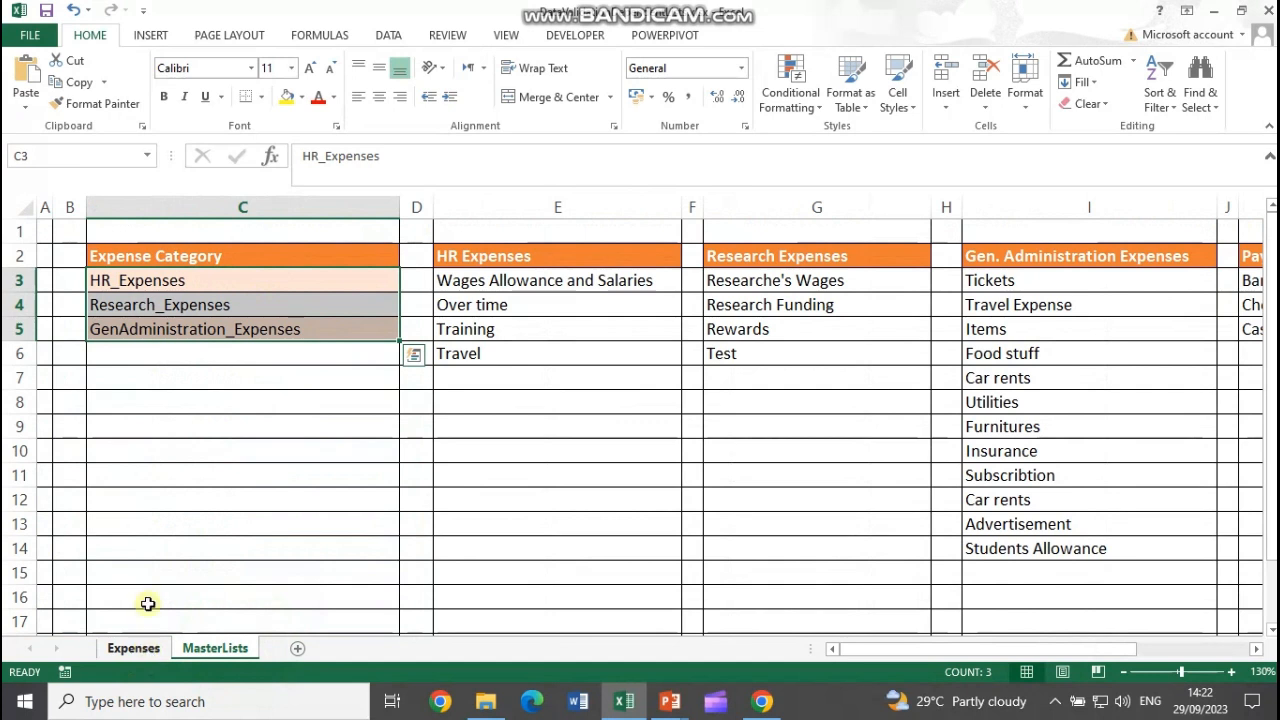
{"action": "left_click_drag", "start_coordinate": [206, 258], "coordinate": [207, 338]}
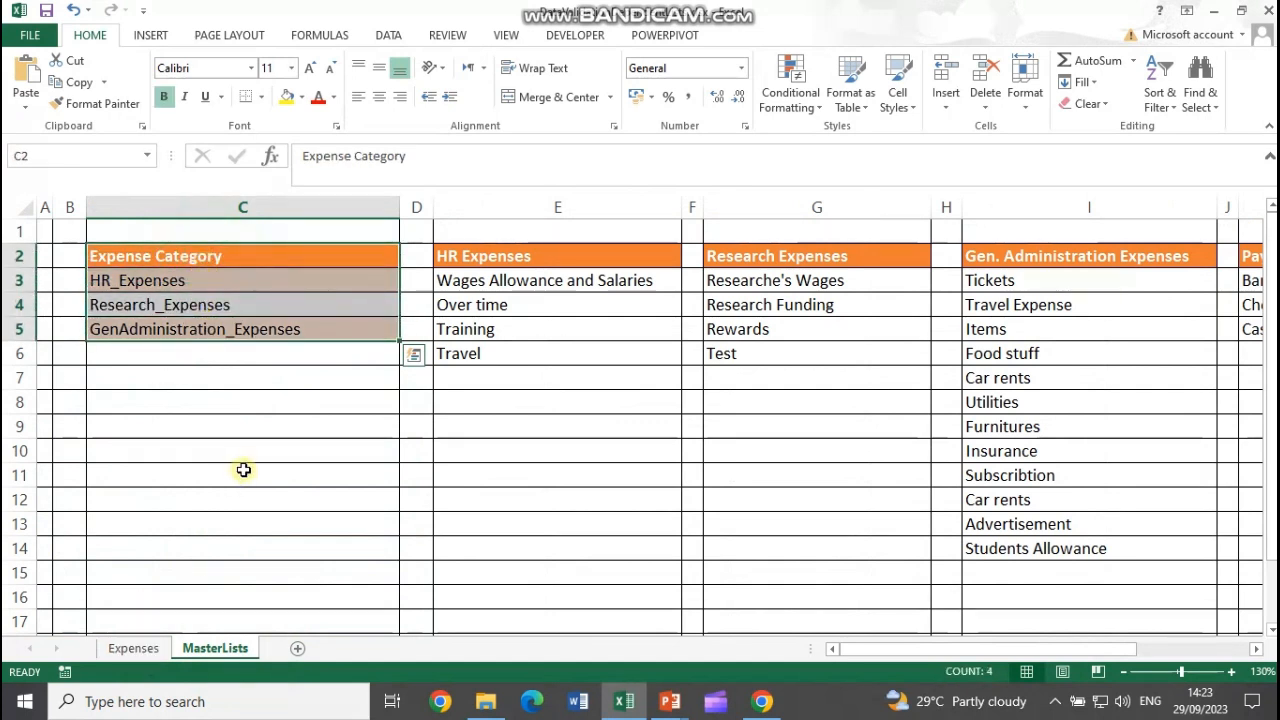
- Add list data validation to cell E2 on the Expenses sheet, using =MasterLists!$C$3:$C$5 as its source
{"action": "left_click", "coordinate": [166, 650]}
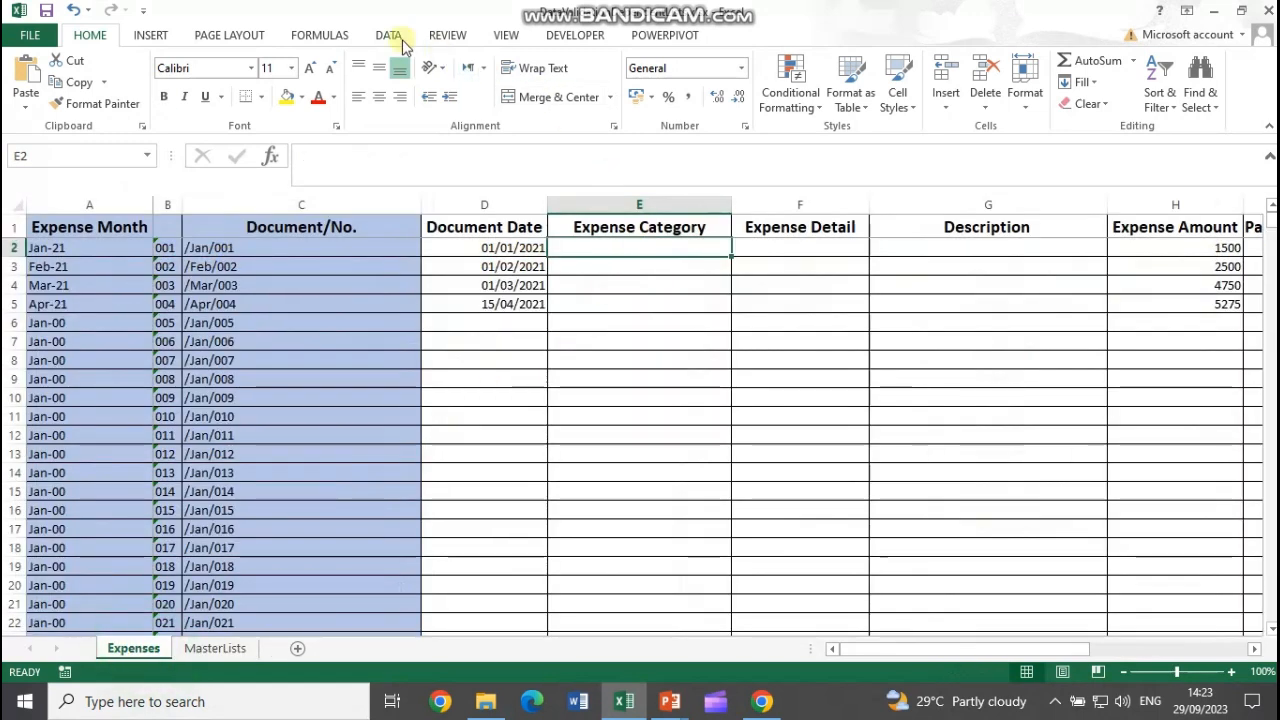
{"action": "left_click", "coordinate": [403, 42]}
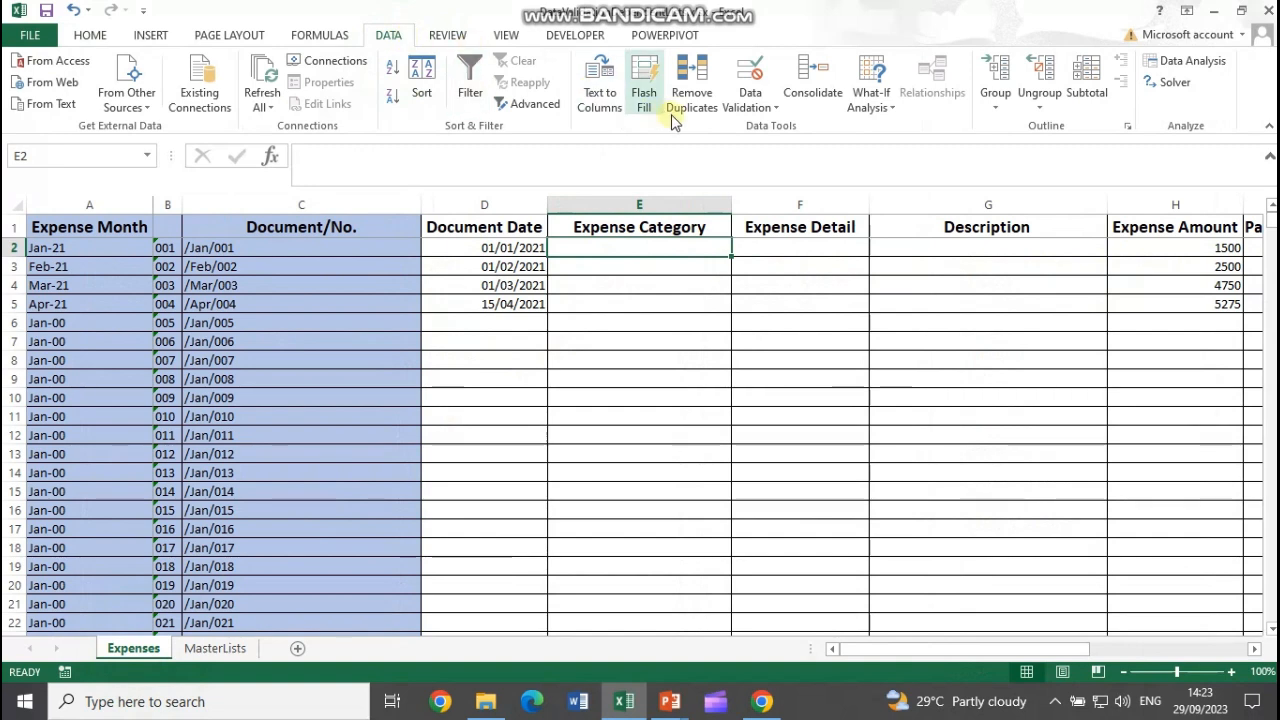
{"action": "left_click", "coordinate": [752, 108]}
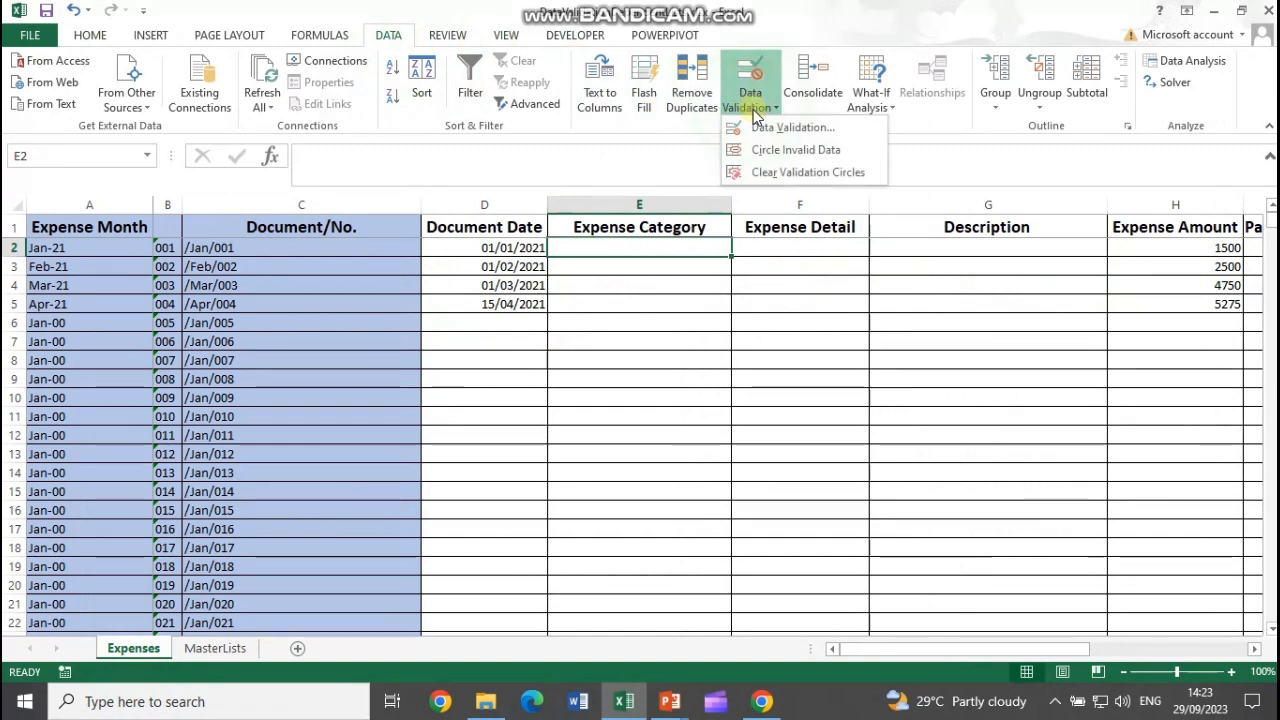
{"action": "left_click", "coordinate": [768, 128]}
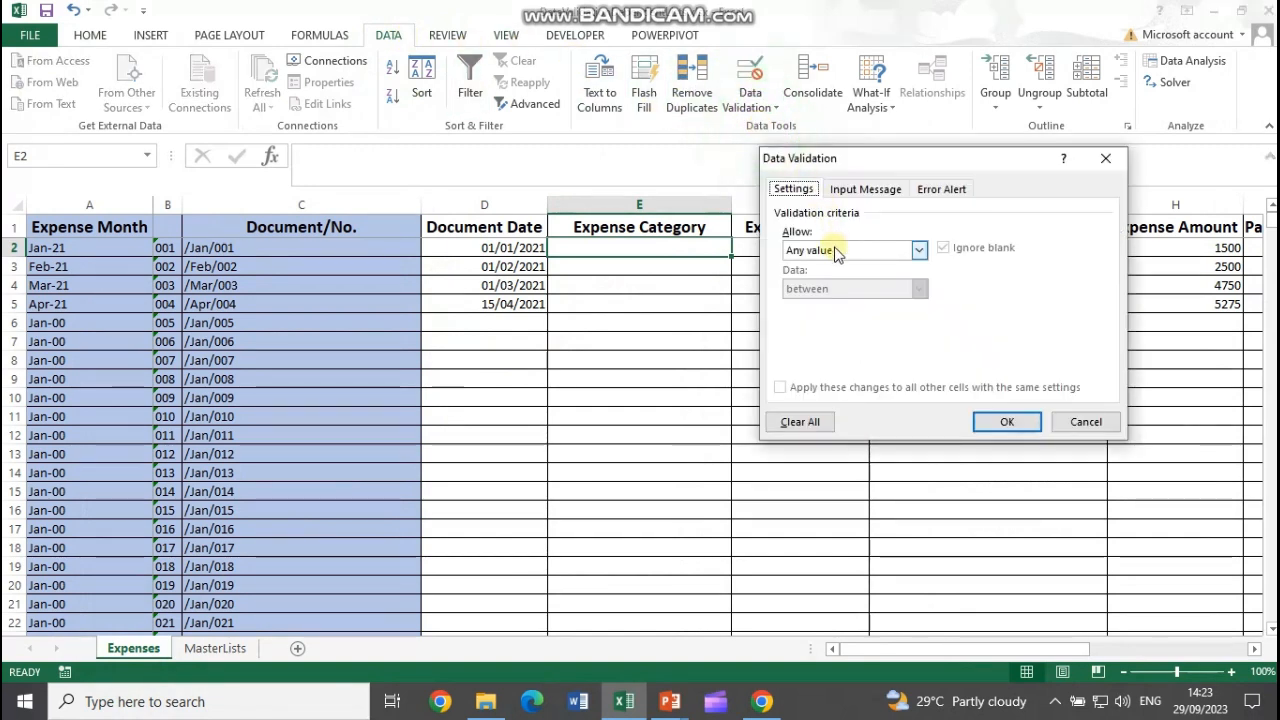
{"action": "left_click", "coordinate": [919, 250]}
{"action": "left_click", "coordinate": [905, 305]}
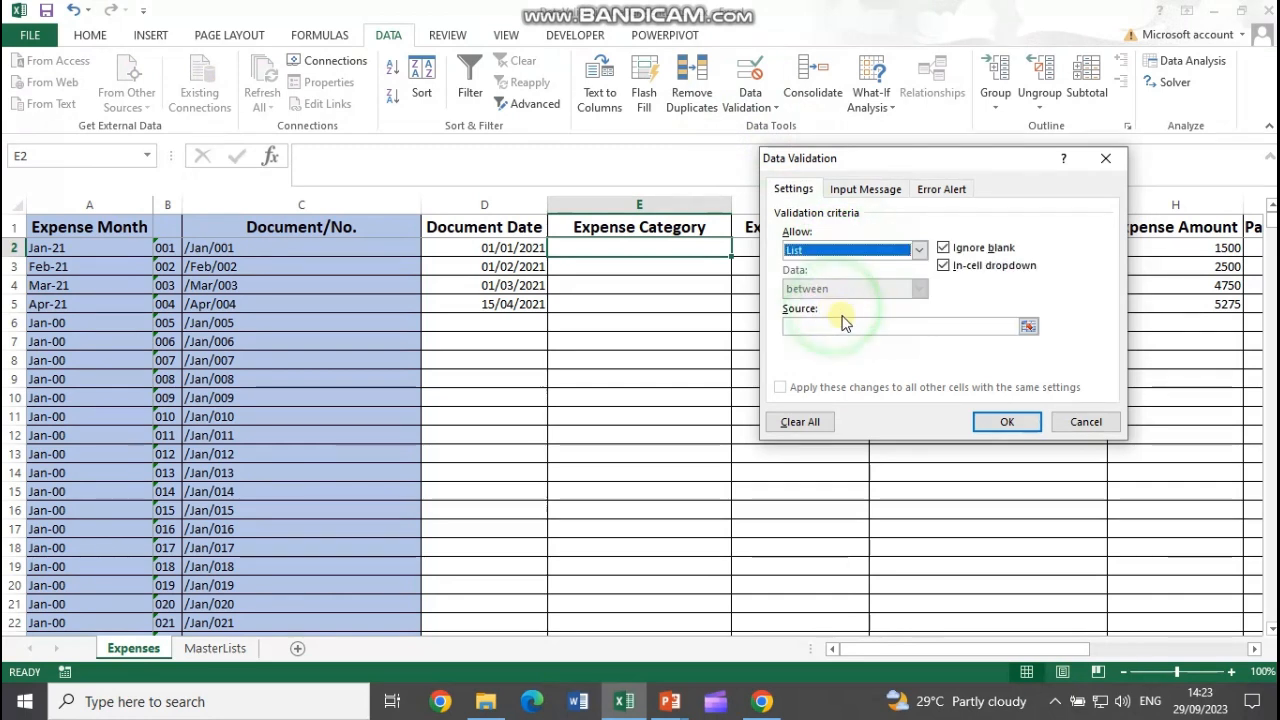
{"action": "left_click", "coordinate": [1028, 328]}
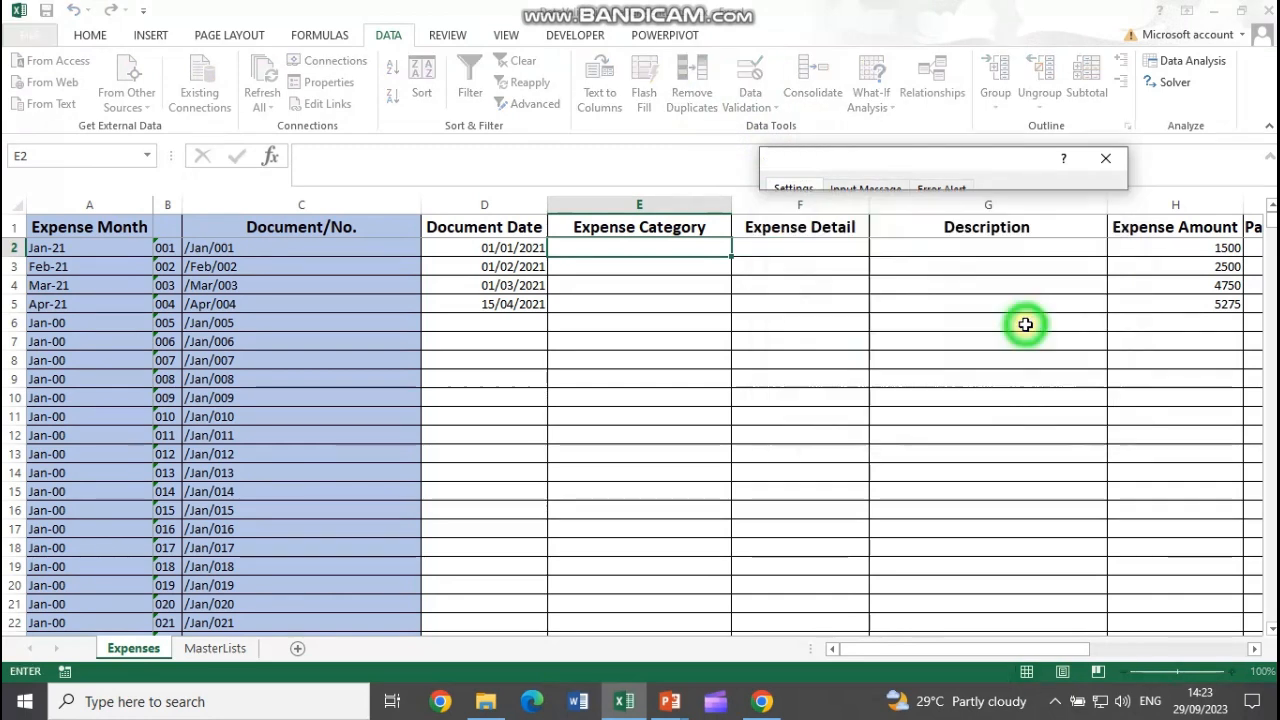
{"action": "left_click", "coordinate": [214, 648]}
{"action": "left_click_drag", "start_coordinate": [174, 275], "coordinate": [177, 329]}
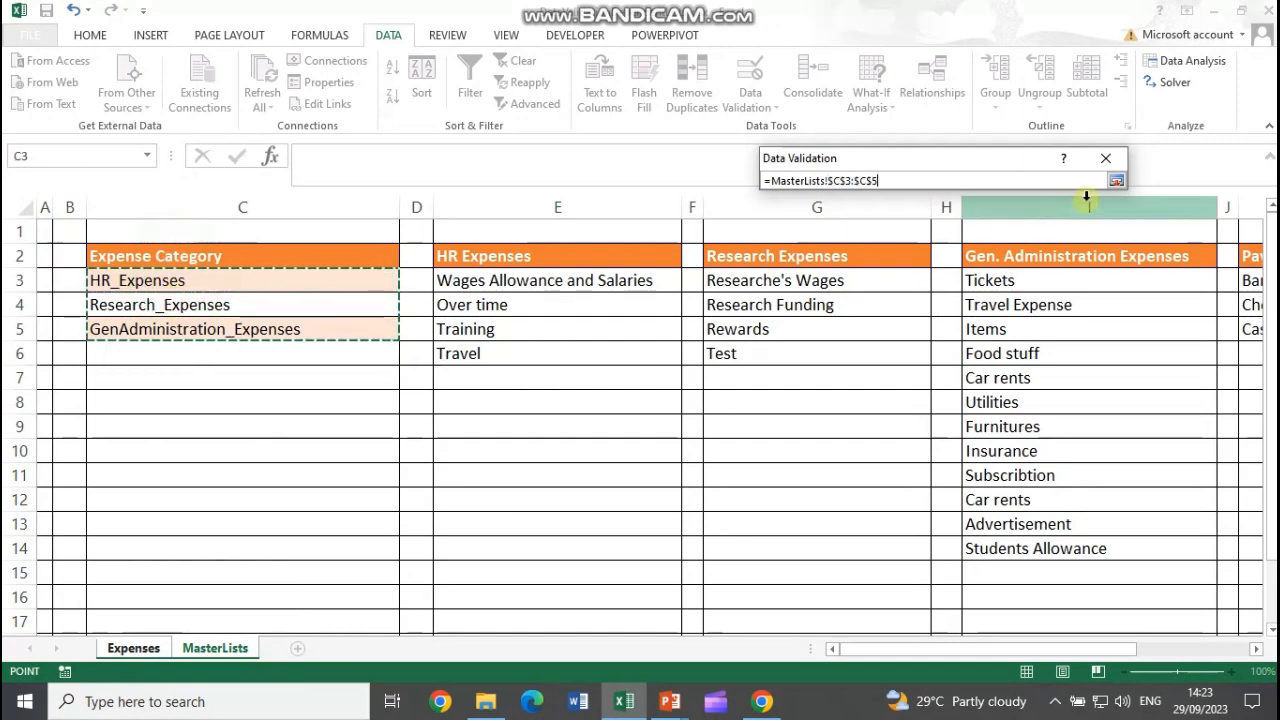
{"action": "left_click", "coordinate": [1116, 180]}
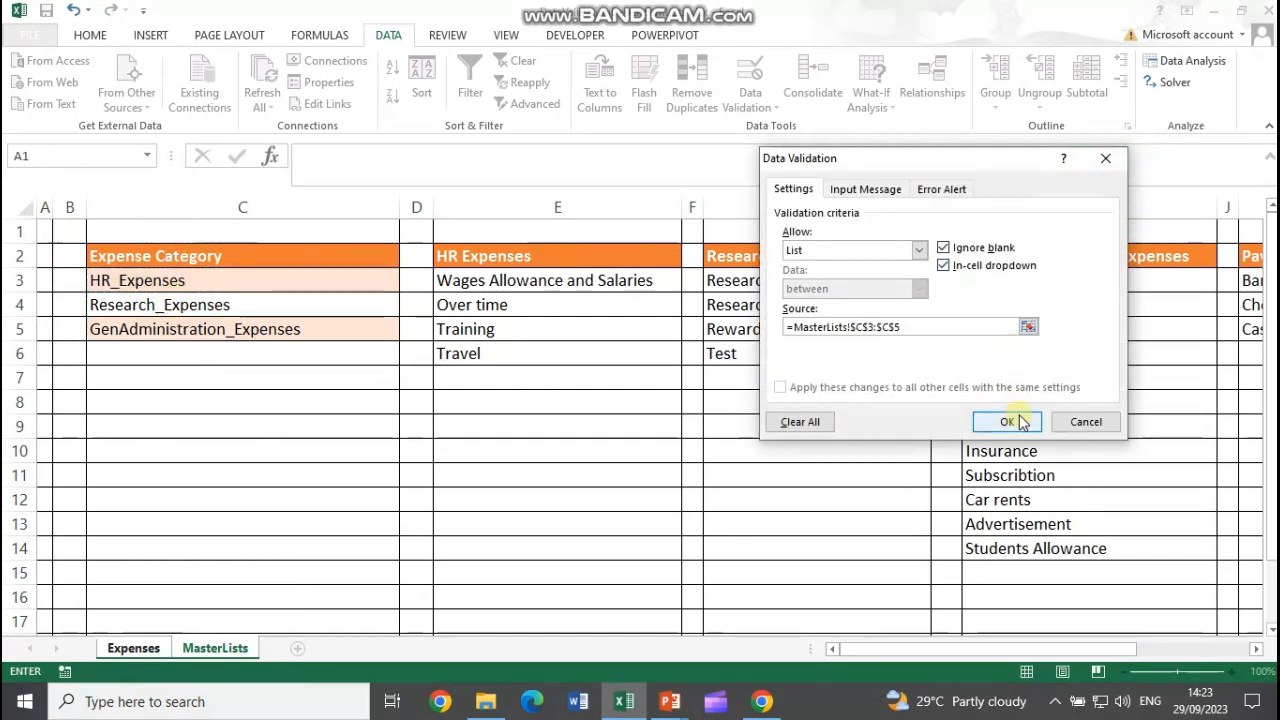
{"action": "left_click", "coordinate": [1007, 422]}
- Choose HR_Expenses from the validation list as the expense category in cell E2
{"action": "left_click", "coordinate": [739, 248]}
{"action": "left_click", "coordinate": [643, 271]}
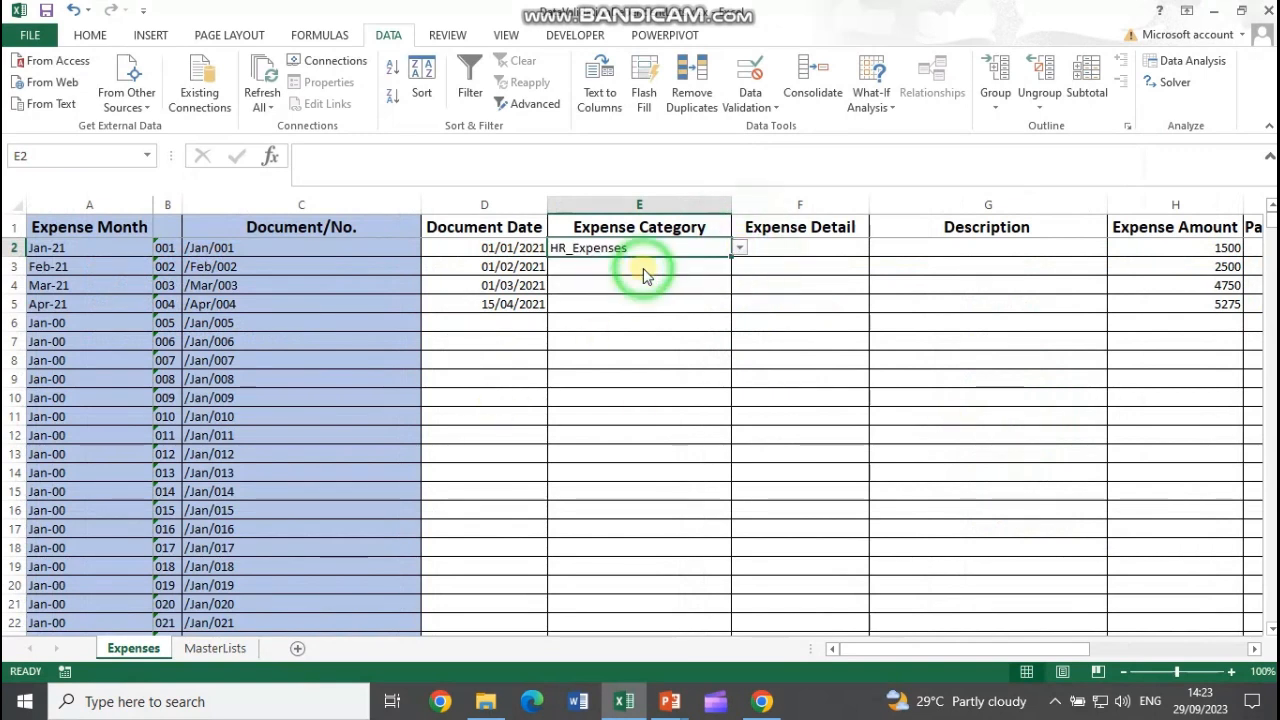
{"action": "left_click", "coordinate": [779, 251]}
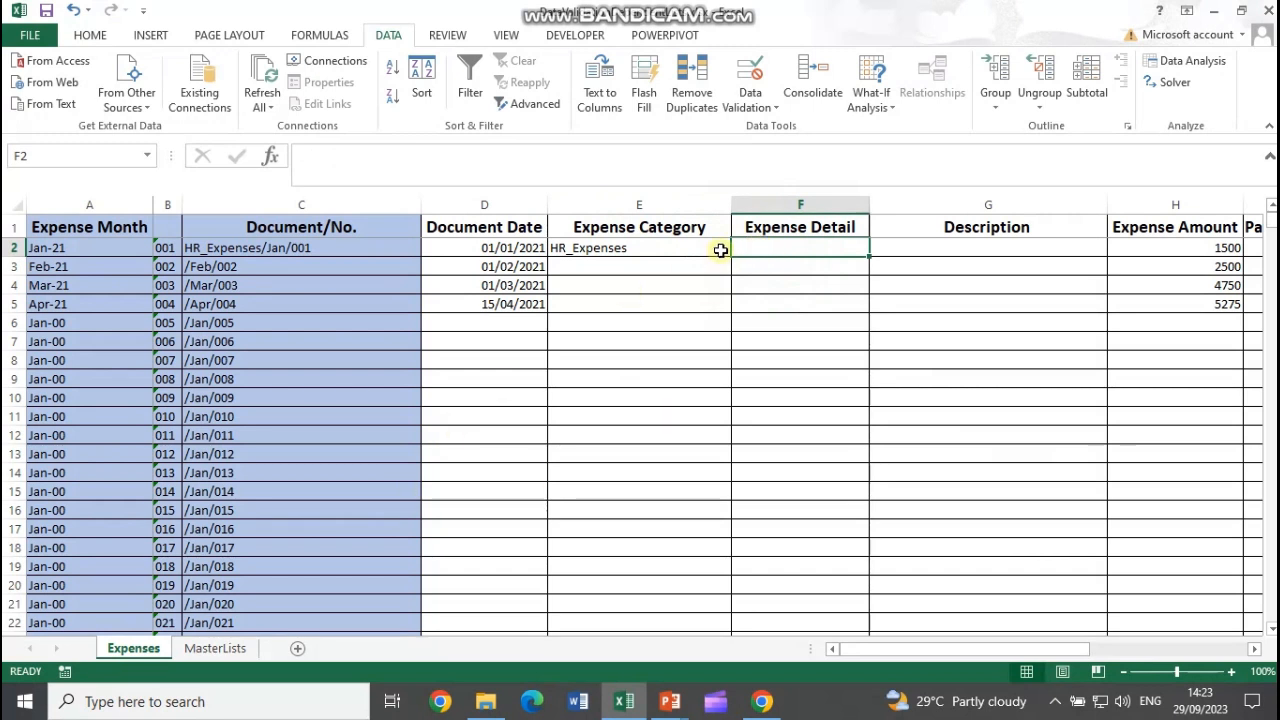
- Review the Expense Detail cells F2:F5 and the HR Expenses items E3:E6 on the MasterLists sheet
{"action": "left_click", "coordinate": [765, 242]}
{"action": "left_click_drag", "start_coordinate": [765, 242], "coordinate": [770, 305]}
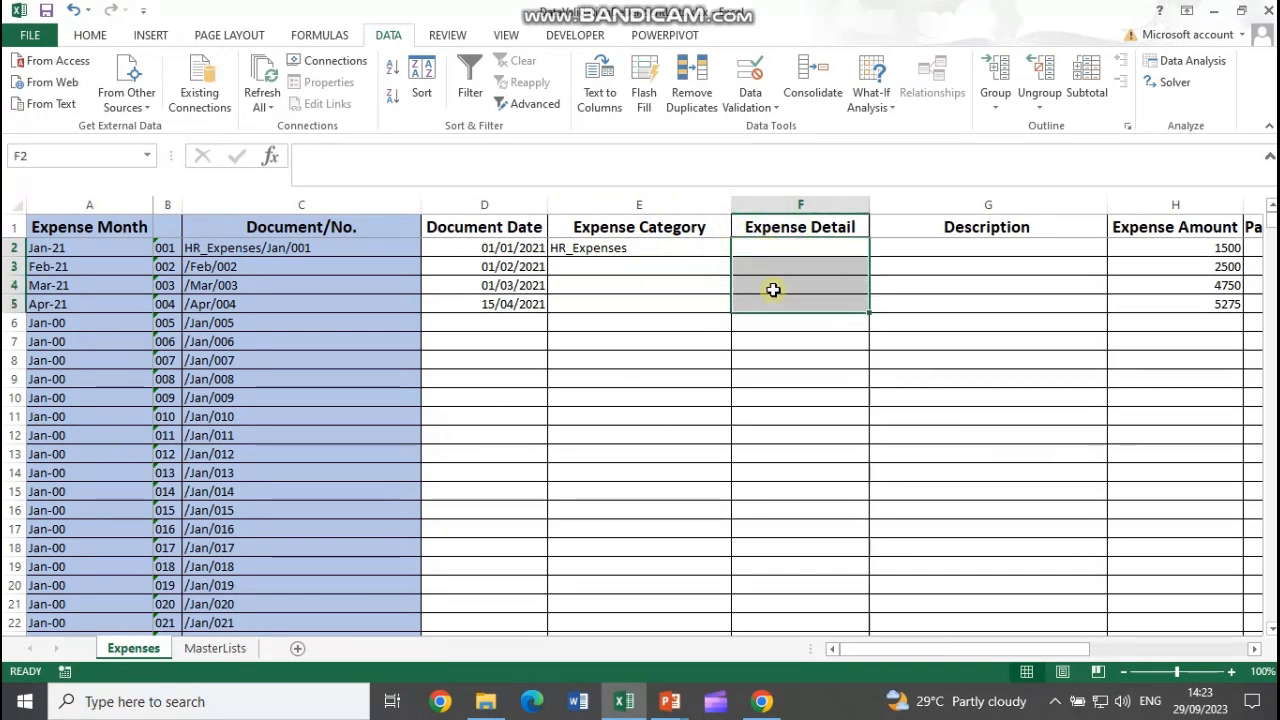
{"action": "left_click", "coordinate": [215, 648]}
{"action": "left_click_drag", "start_coordinate": [537, 280], "coordinate": [543, 351]}
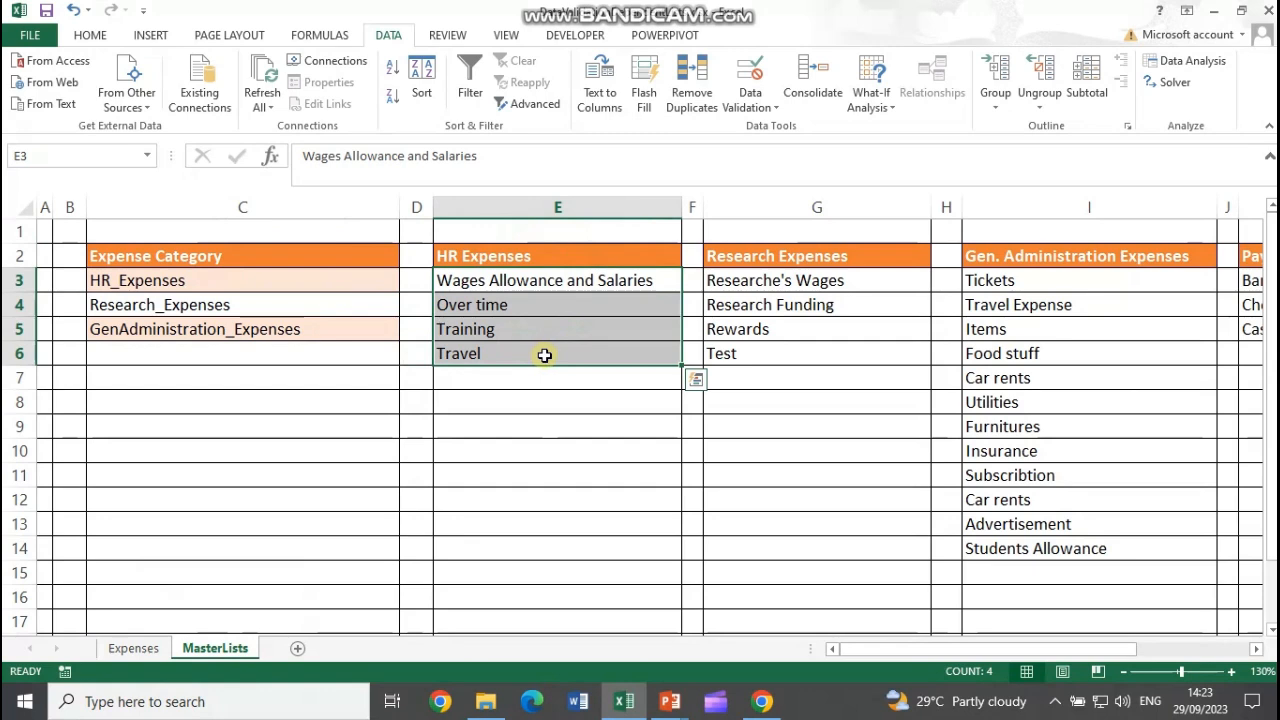
{"action": "left_click", "coordinate": [143, 647]}
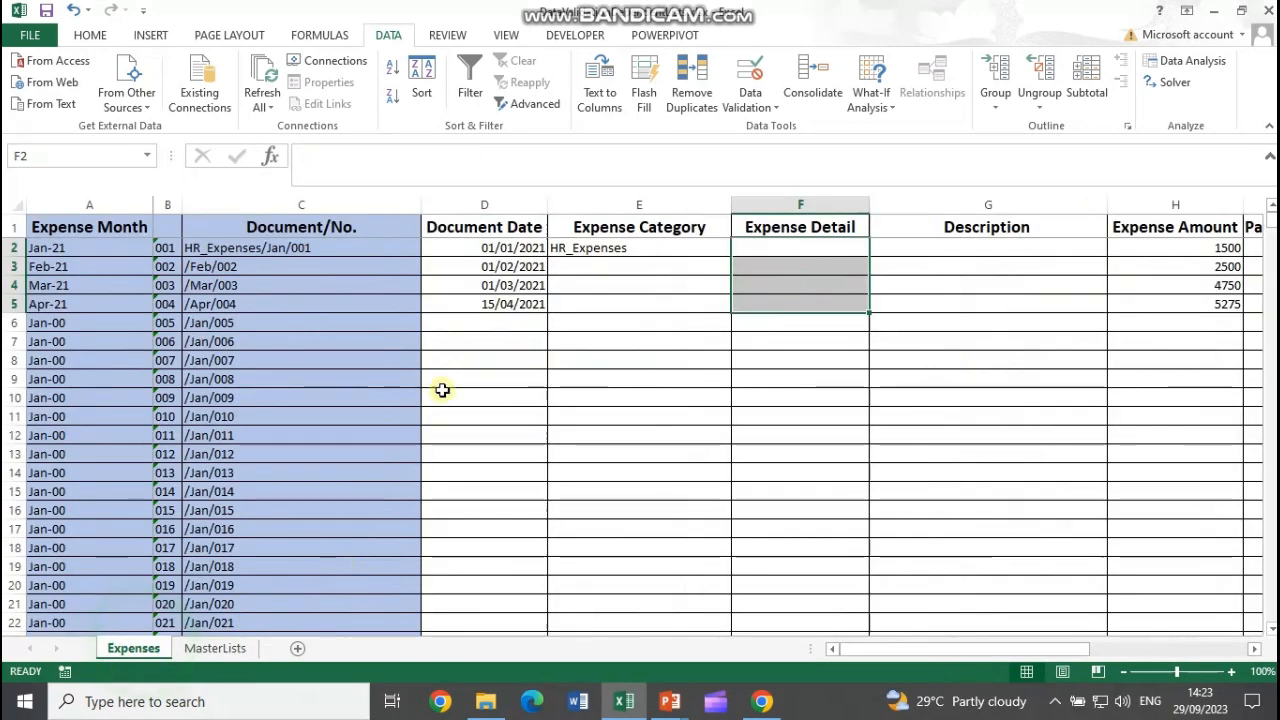
- Set the expense category in cell E2 to Research_Expenses
{"action": "left_click", "coordinate": [605, 255]}
{"action": "left_click", "coordinate": [739, 248]}
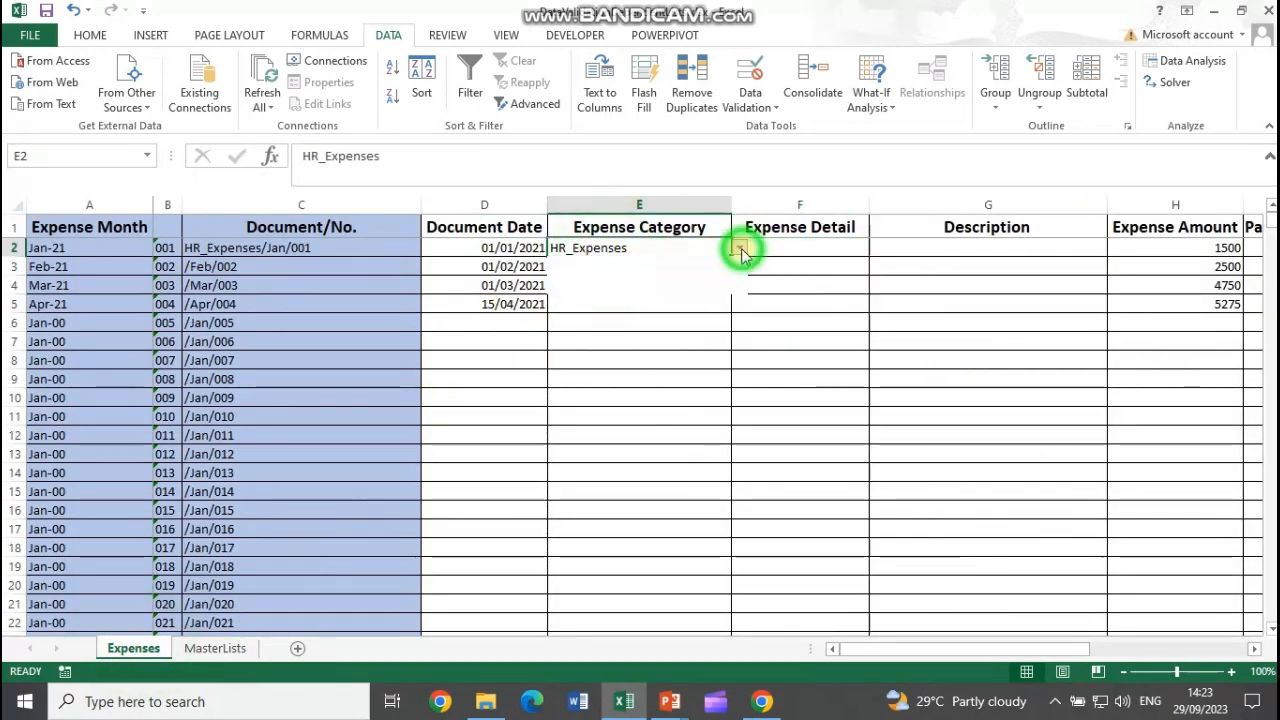
{"action": "left_click", "coordinate": [655, 277]}
{"action": "left_click", "coordinate": [782, 250]}
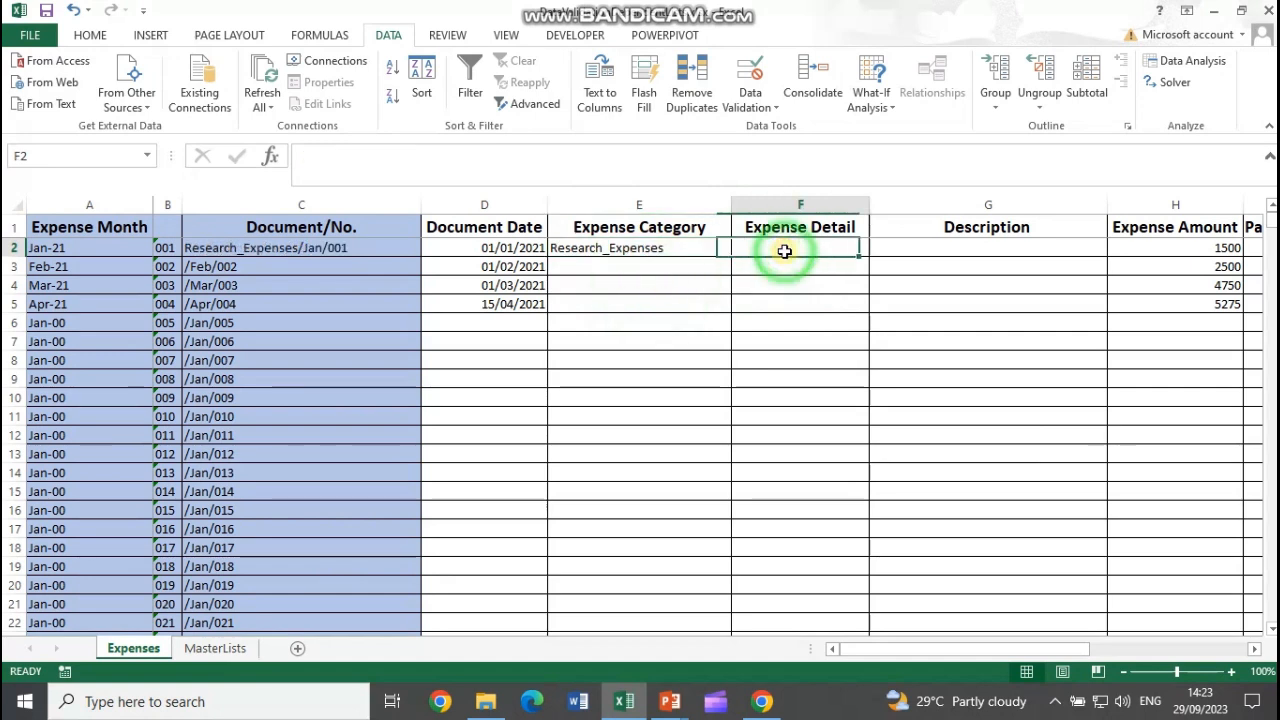
- Define the workbook-scoped name HR_Expenses for the HR Expenses items in E3:E6 on the MasterLists sheet
{"action": "left_click", "coordinate": [214, 648]}
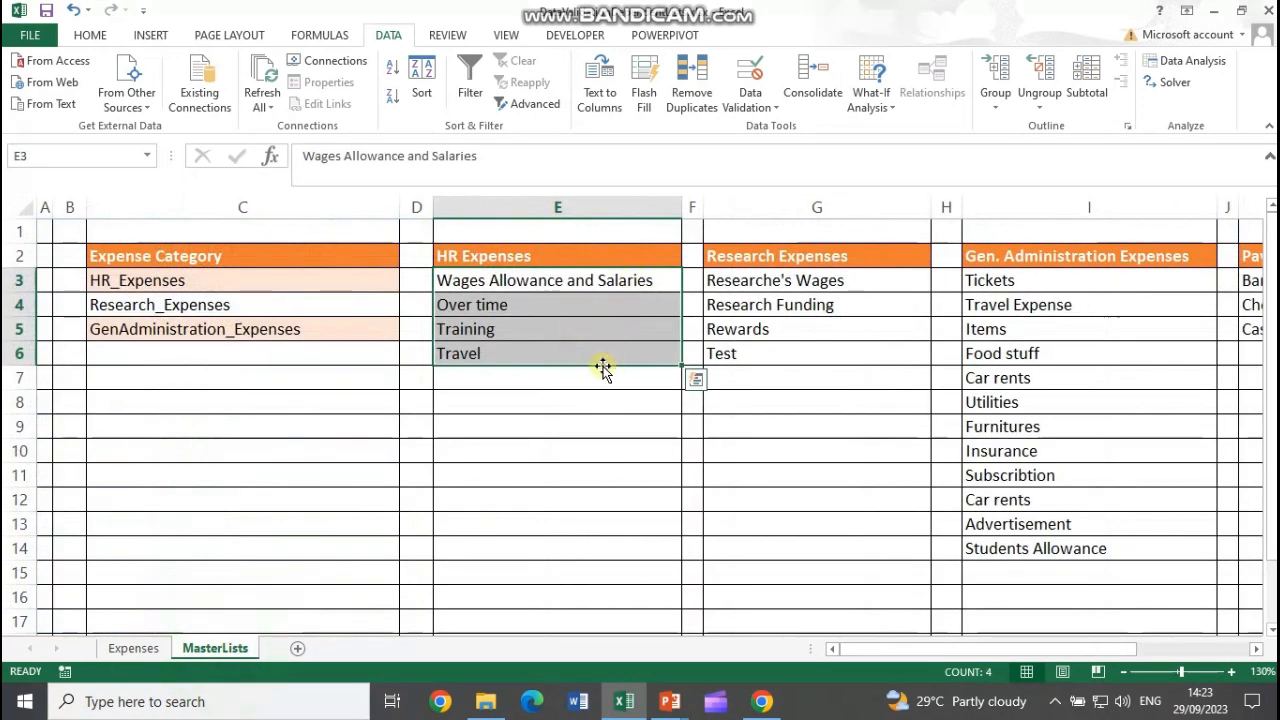
{"action": "left_click_drag", "start_coordinate": [749, 285], "coordinate": [745, 352]}
{"action": "left_click_drag", "start_coordinate": [1000, 280], "coordinate": [978, 575]}
{"action": "left_click", "coordinate": [786, 280]}
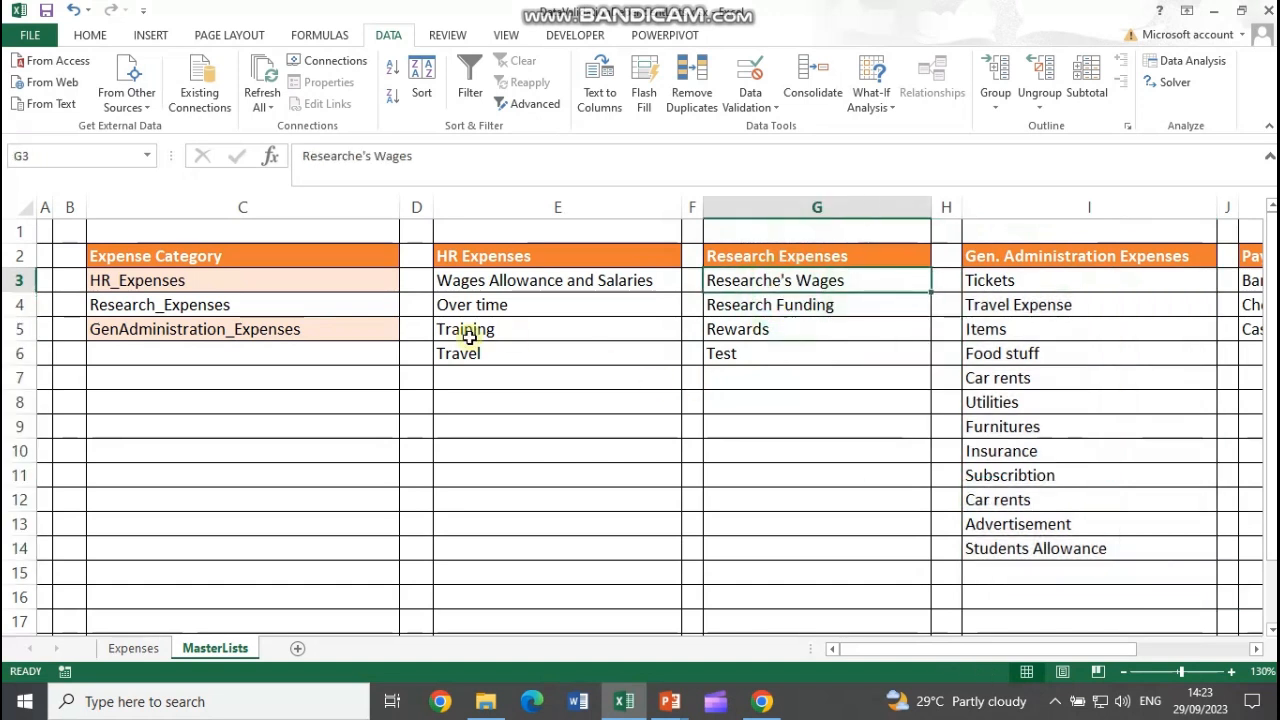
{"action": "left_click", "coordinate": [562, 283]}
{"action": "left_click_drag", "start_coordinate": [562, 283], "coordinate": [563, 349]}
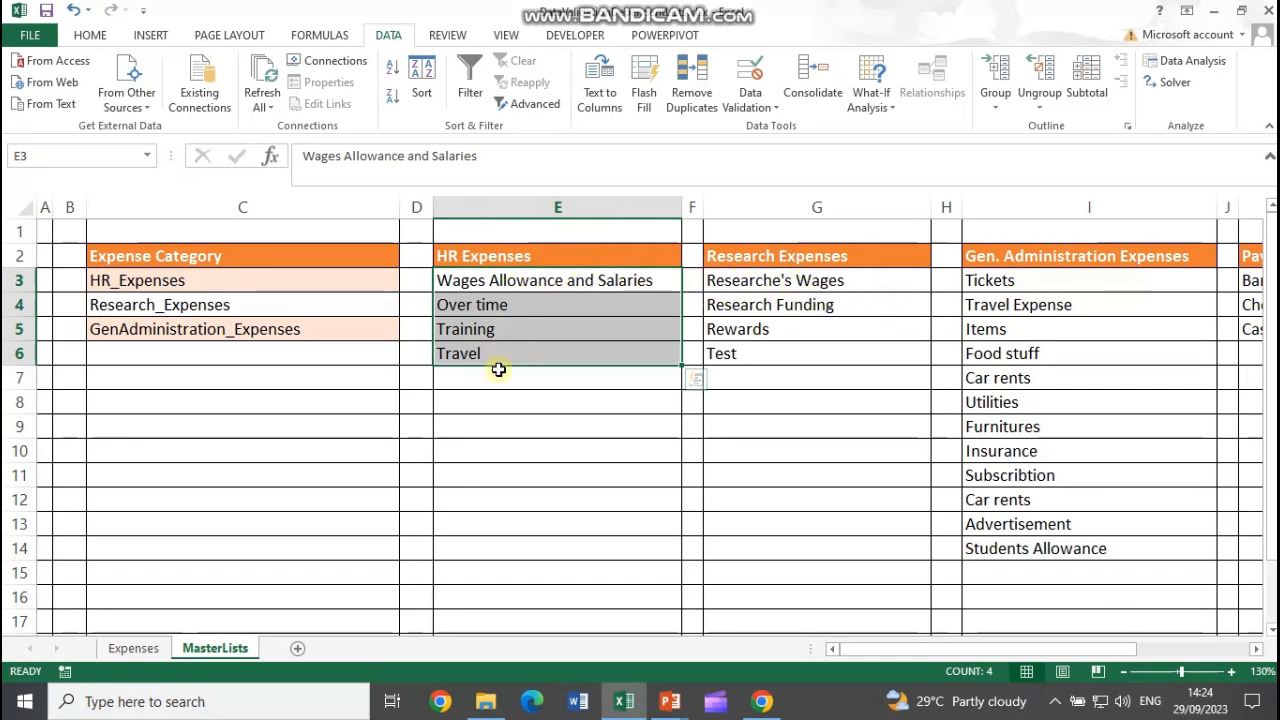
{"action": "left_click_drag", "start_coordinate": [518, 276], "coordinate": [514, 351]}
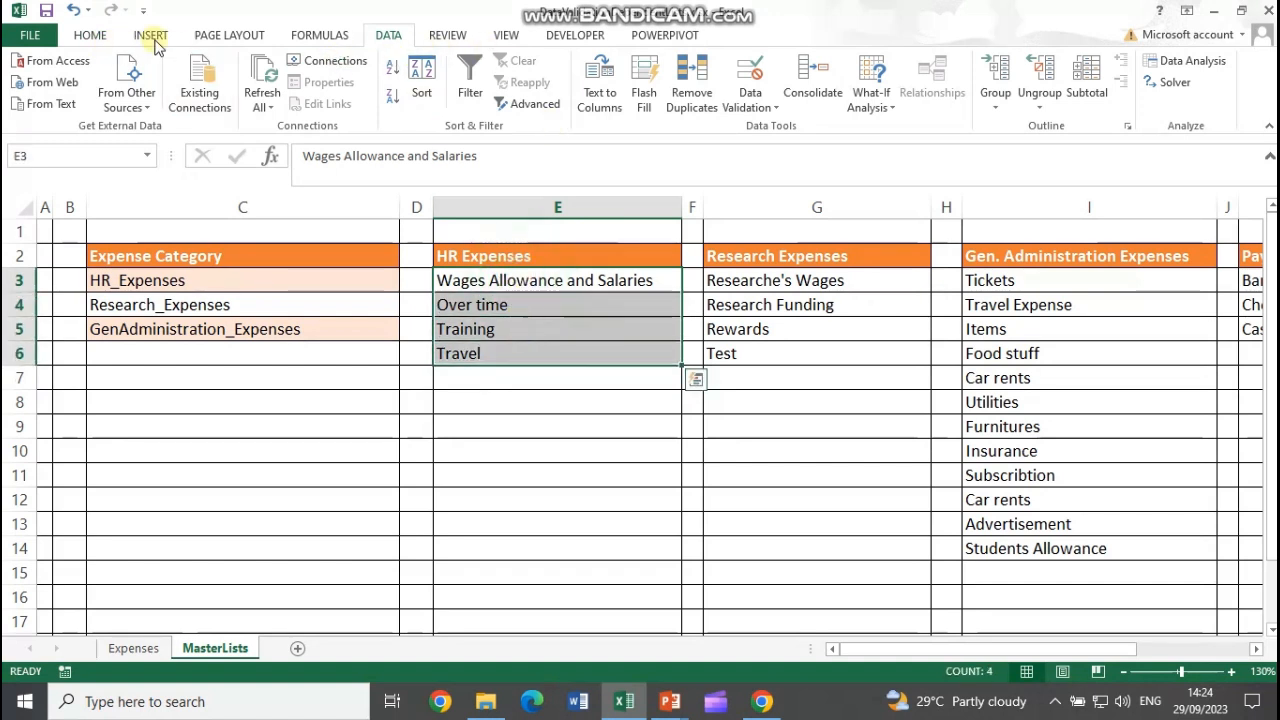
{"action": "left_click", "coordinate": [322, 38]}
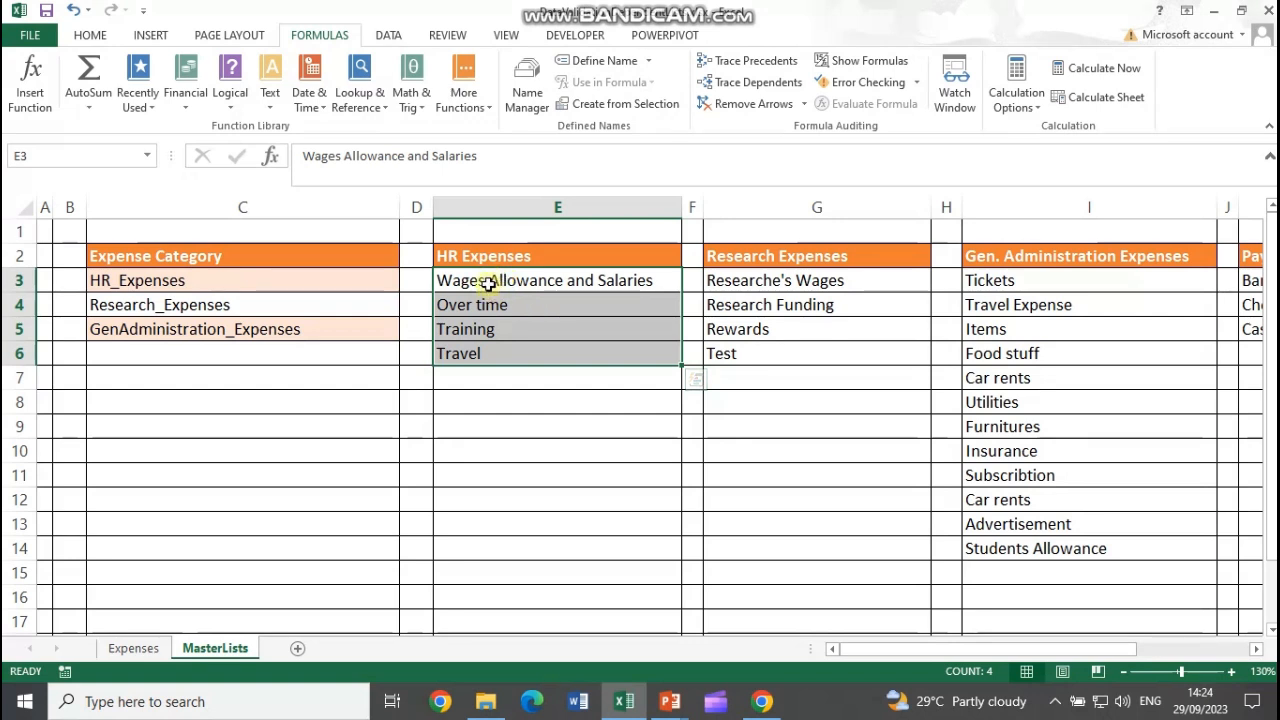
{"action": "left_click", "coordinate": [605, 64]}
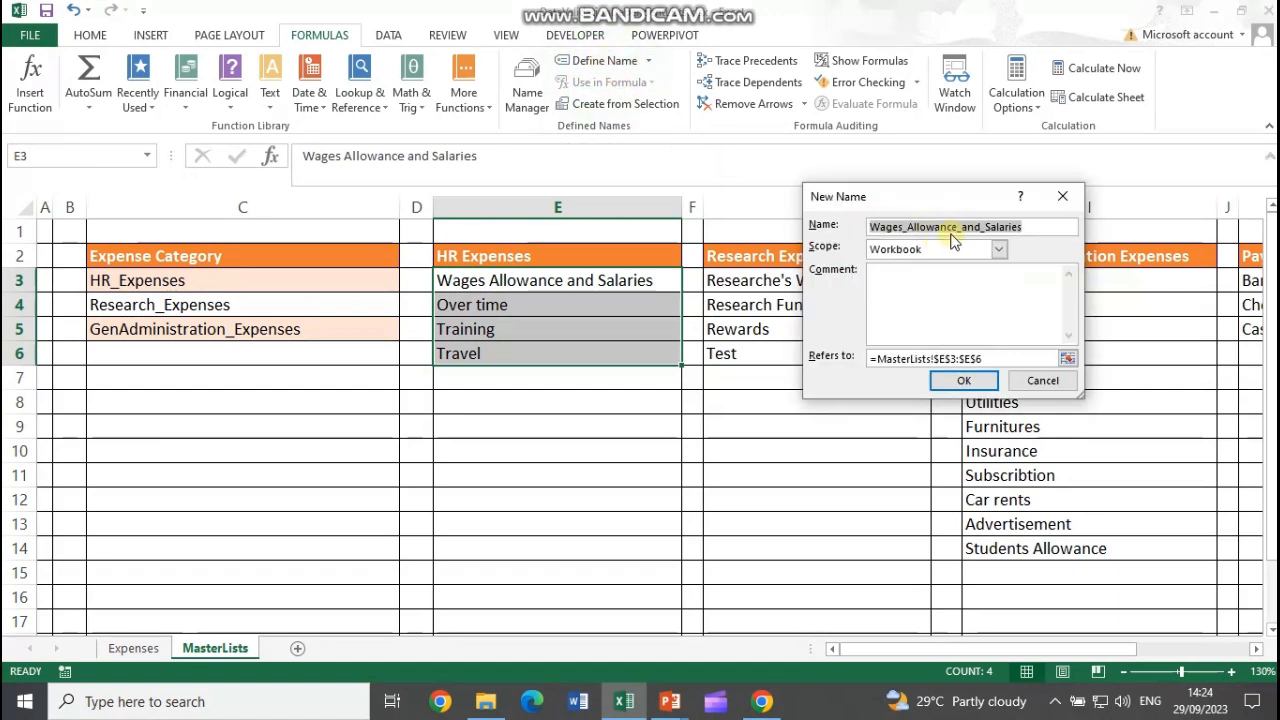
{"action": "type", "text": "HR_Expenses"}
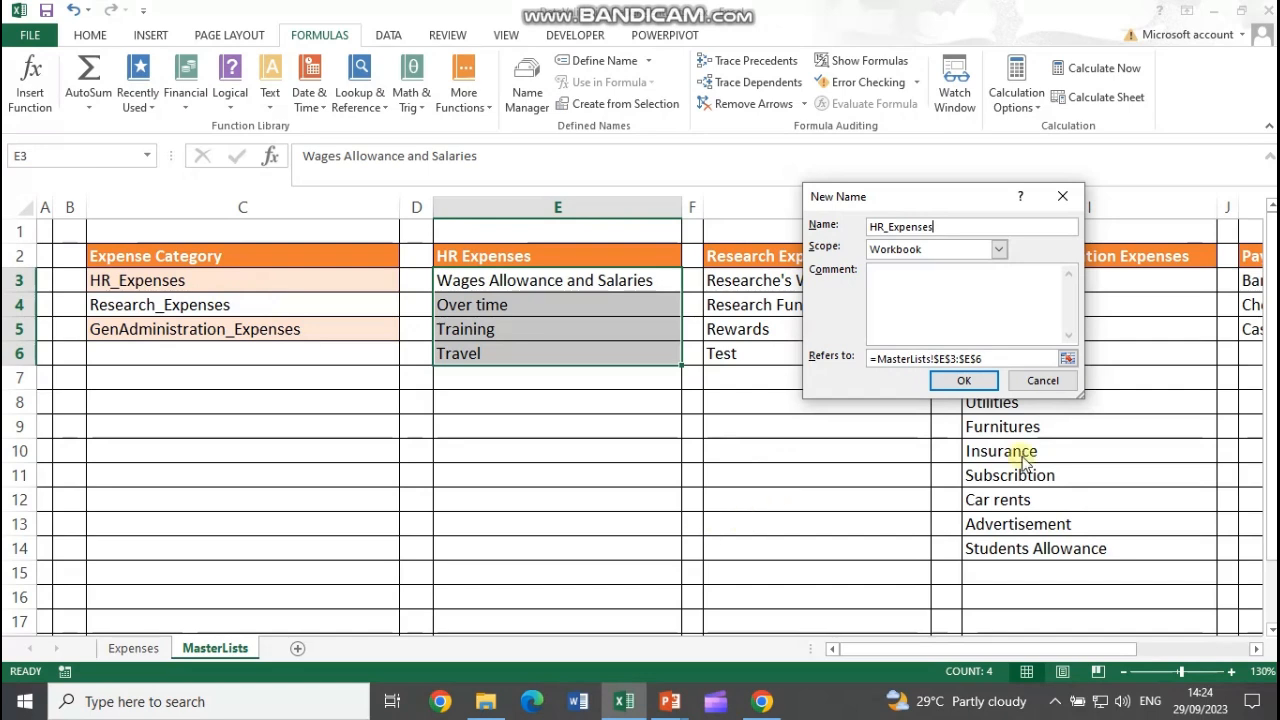
{"action": "left_click", "coordinate": [980, 383]}
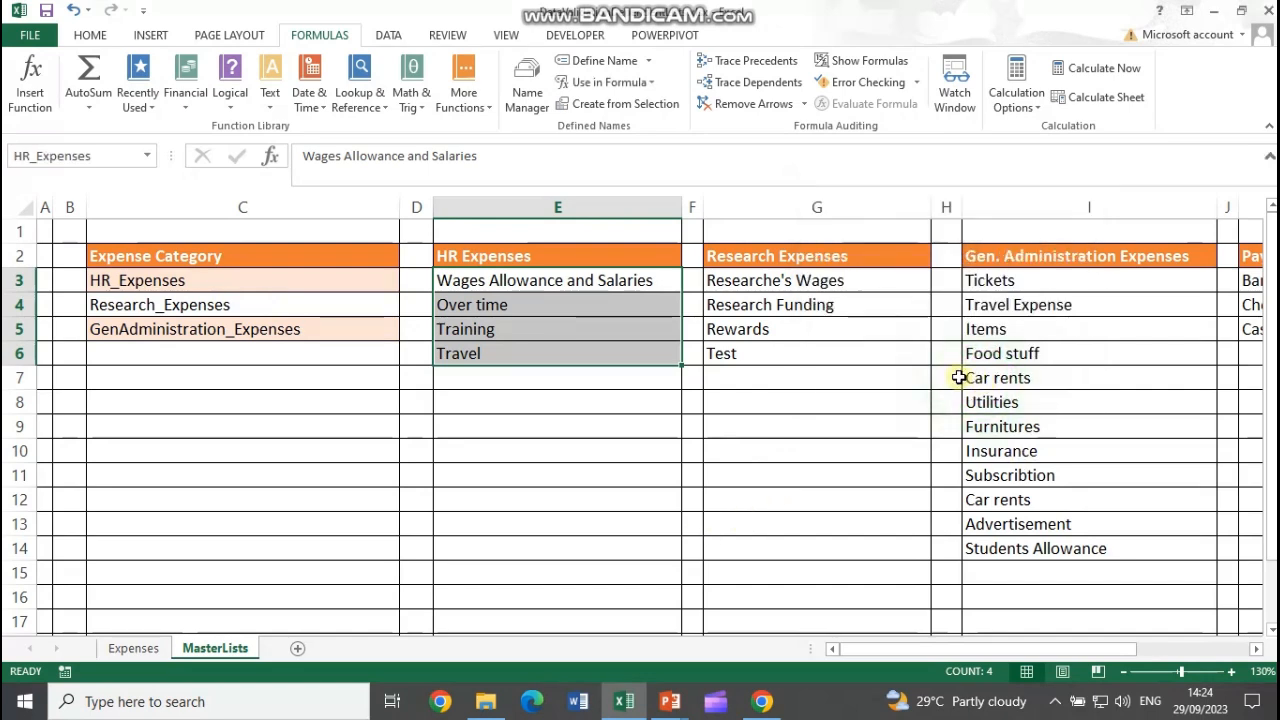
- Set the data validation of Expense Detail cells F2:F5 on the Expenses sheet to allow a list
{"action": "left_click", "coordinate": [133, 648]}
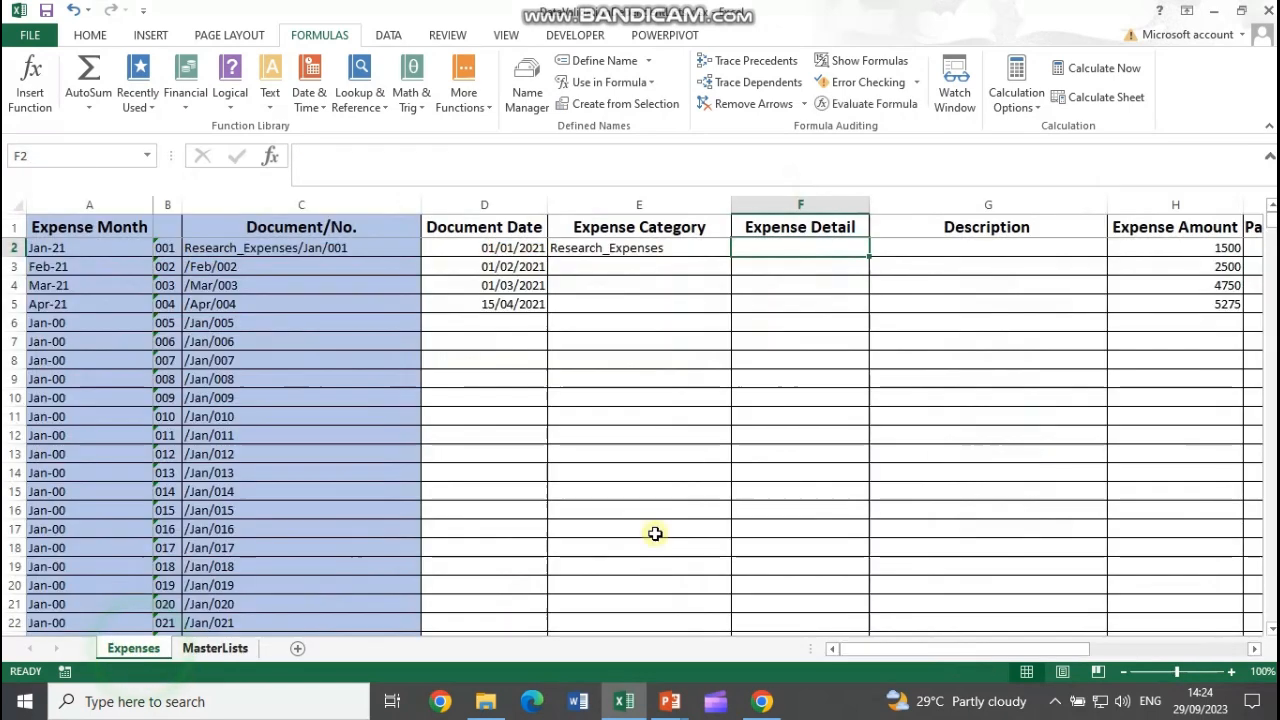
{"action": "left_click_drag", "start_coordinate": [780, 250], "coordinate": [771, 307]}
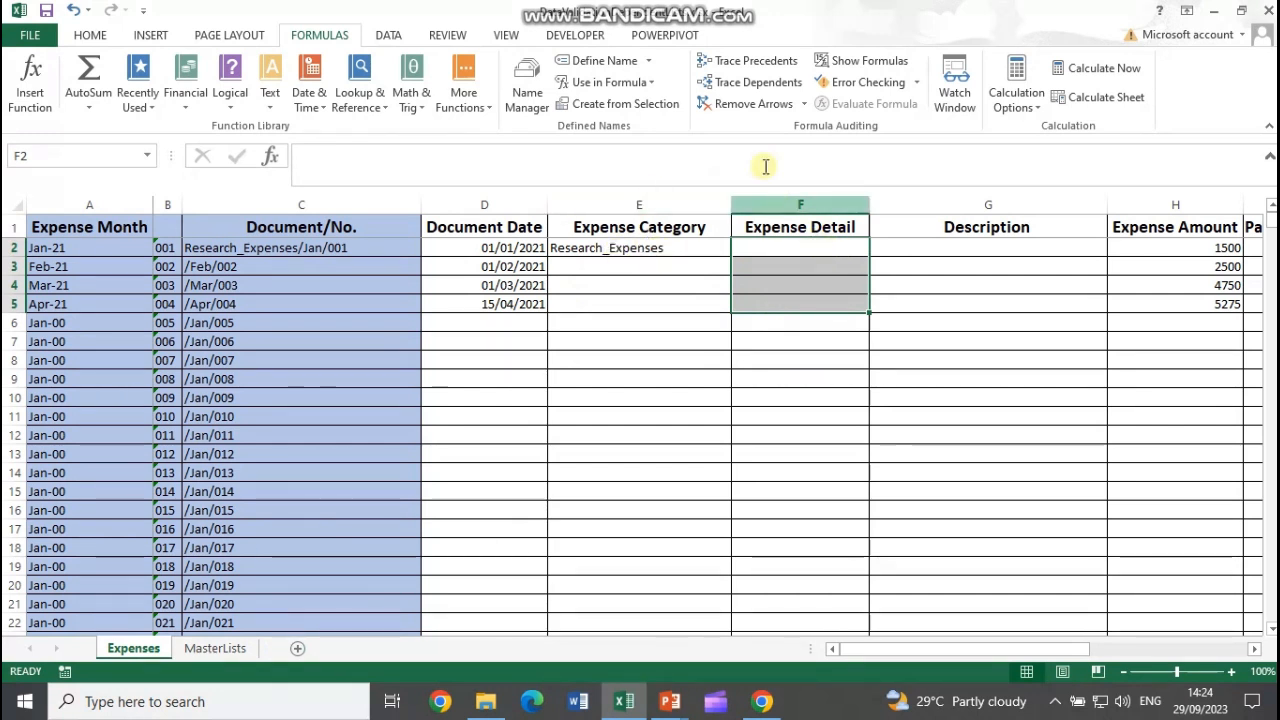
{"action": "left_click", "coordinate": [388, 35]}
{"action": "left_click", "coordinate": [750, 108]}
{"action": "left_click", "coordinate": [760, 128]}
{"action": "left_click", "coordinate": [826, 251]}
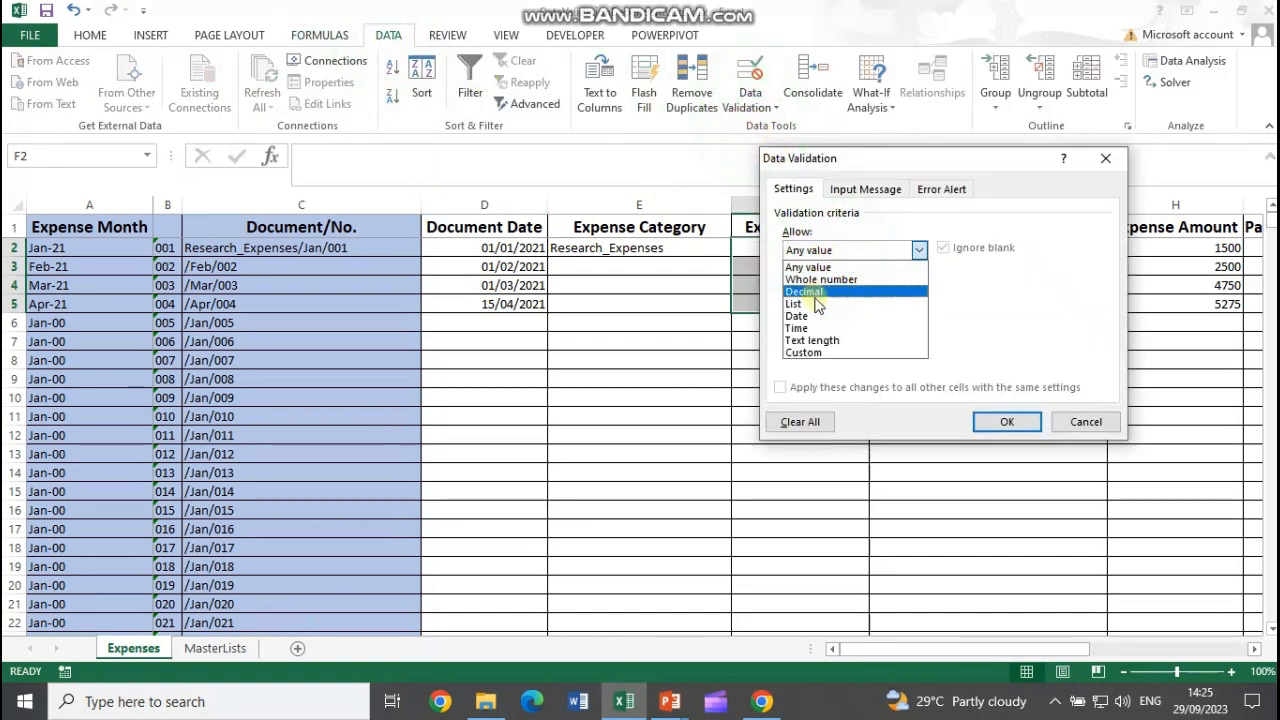
{"action": "left_click", "coordinate": [815, 309]}
- Set the list source of the Expense Detail validation to =INDIRECT(E2), using a relative reference, and apply it
{"action": "left_click", "coordinate": [811, 329]}
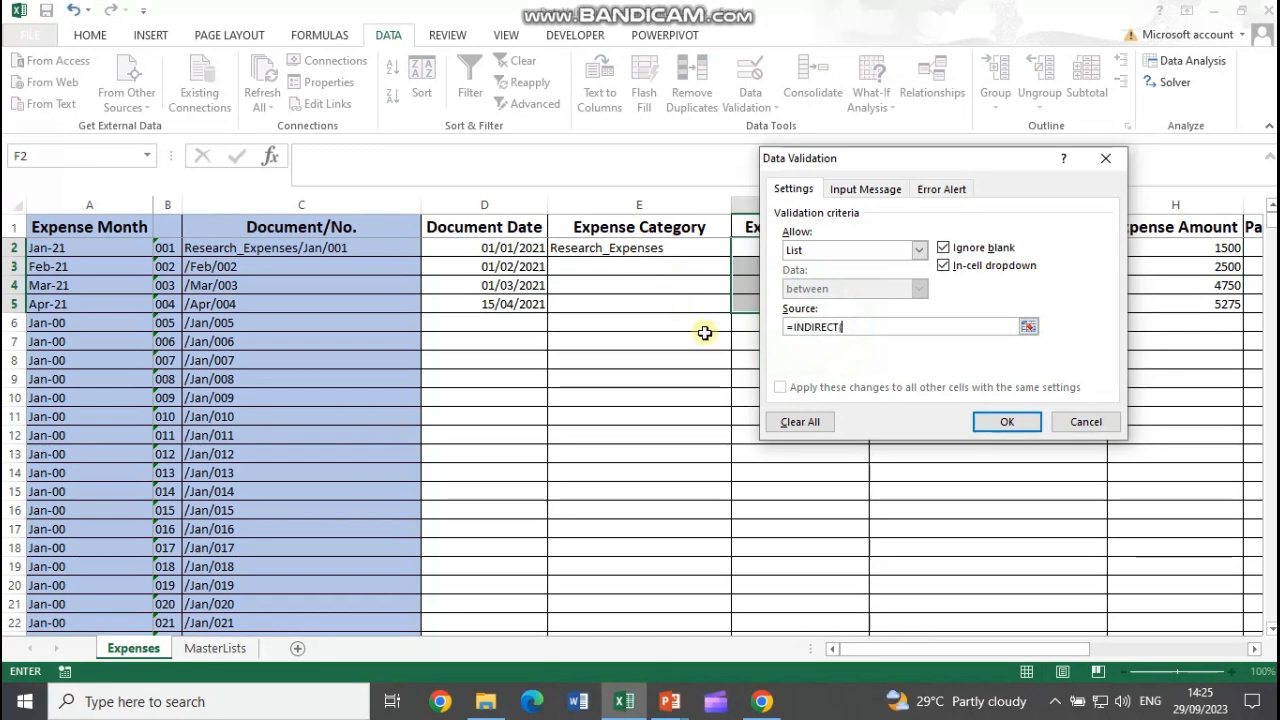
{"action": "type", "text": "("}
{"action": "left_click", "coordinate": [645, 248]}
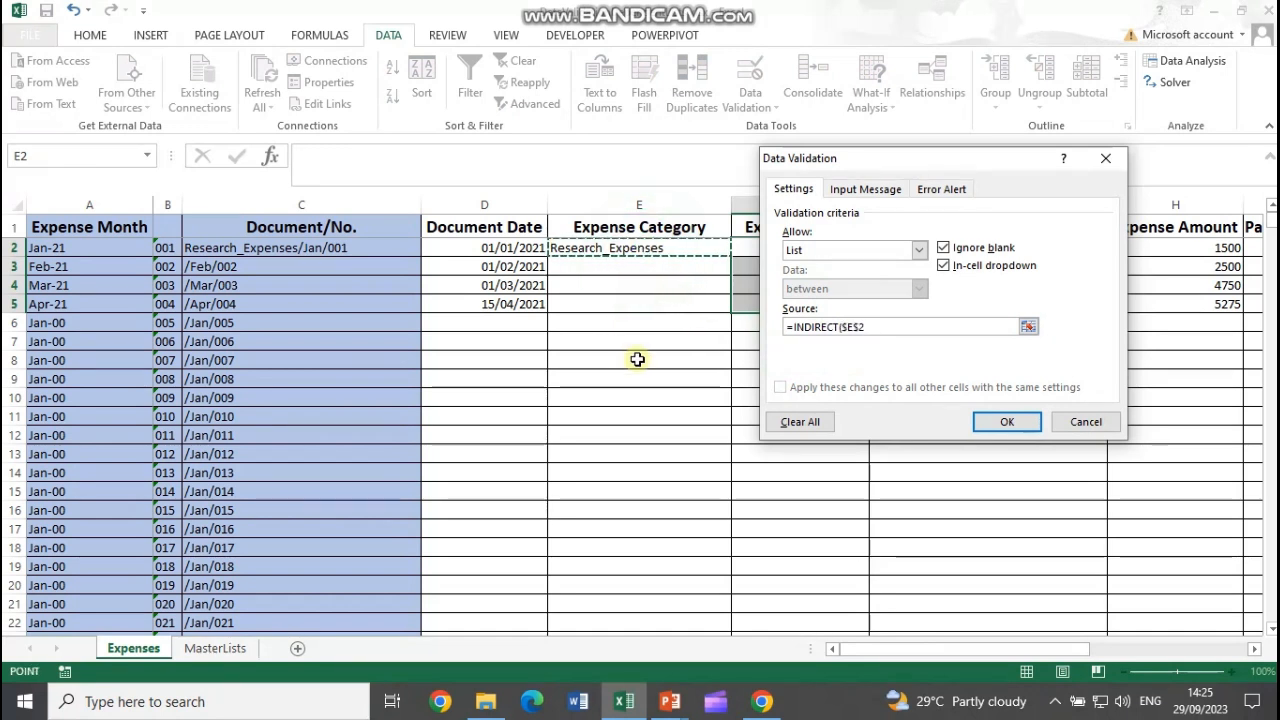
{"action": "left_click", "coordinate": [850, 326]}
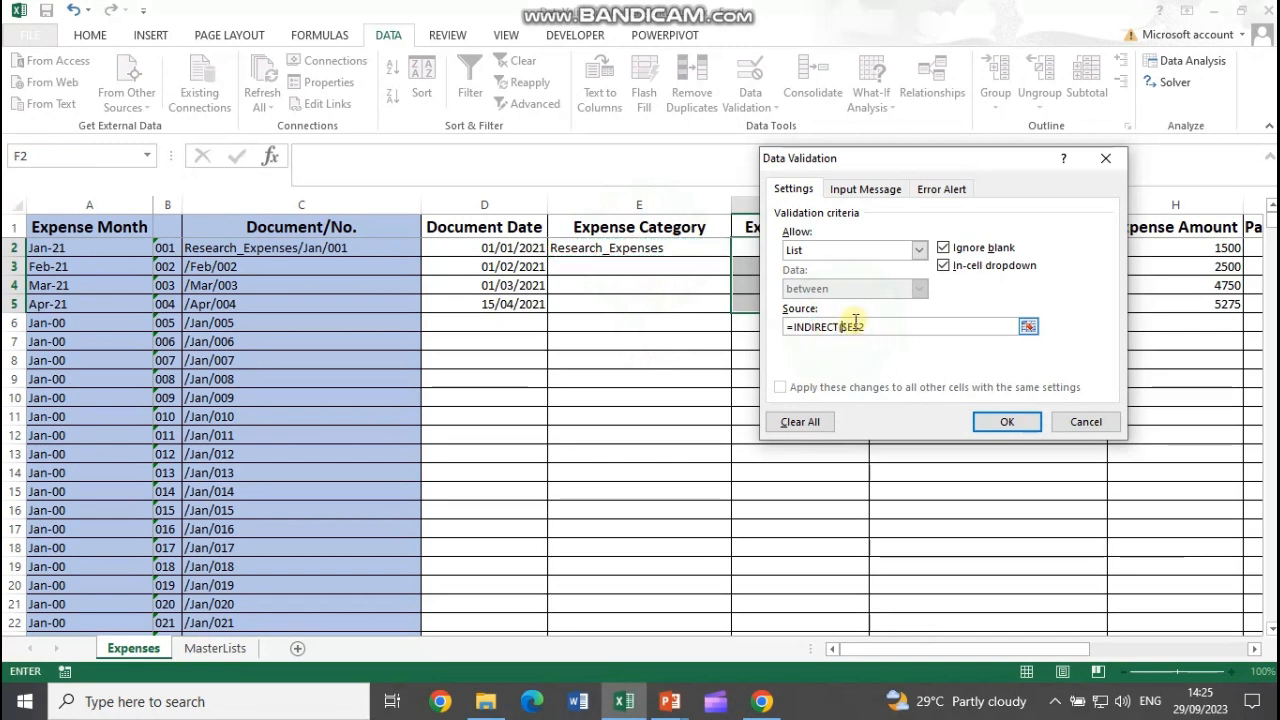
{"action": "key", "text": "Right"}
{"action": "key", "text": "BackSpace"}
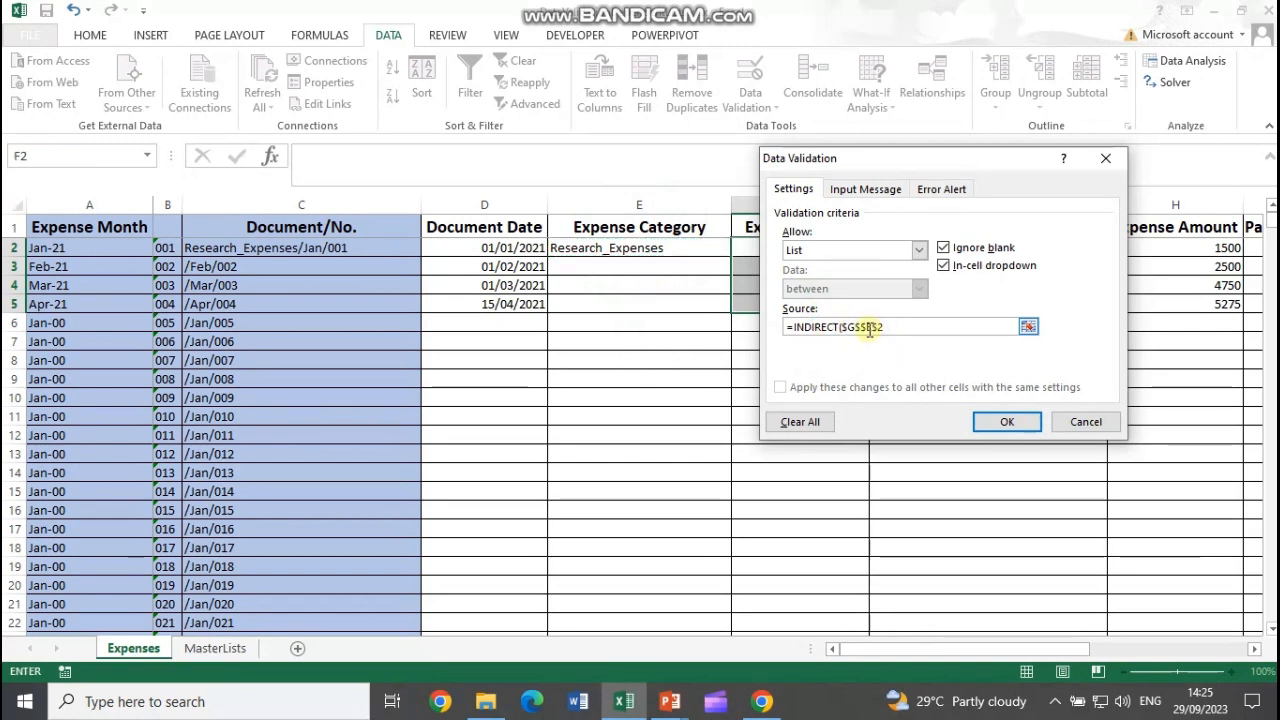
{"action": "left_click_drag", "start_coordinate": [884, 326], "coordinate": [843, 326]}
{"action": "left_click", "coordinate": [663, 250]}
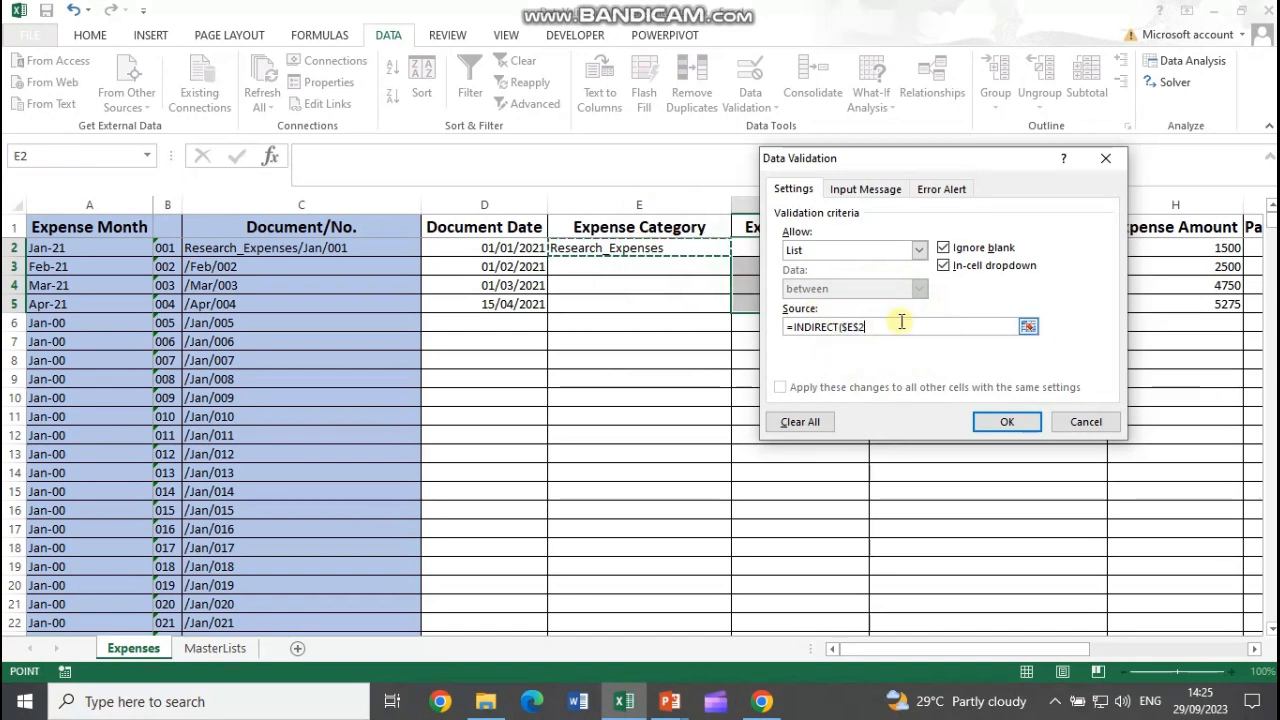
{"action": "type", "text": ")"}
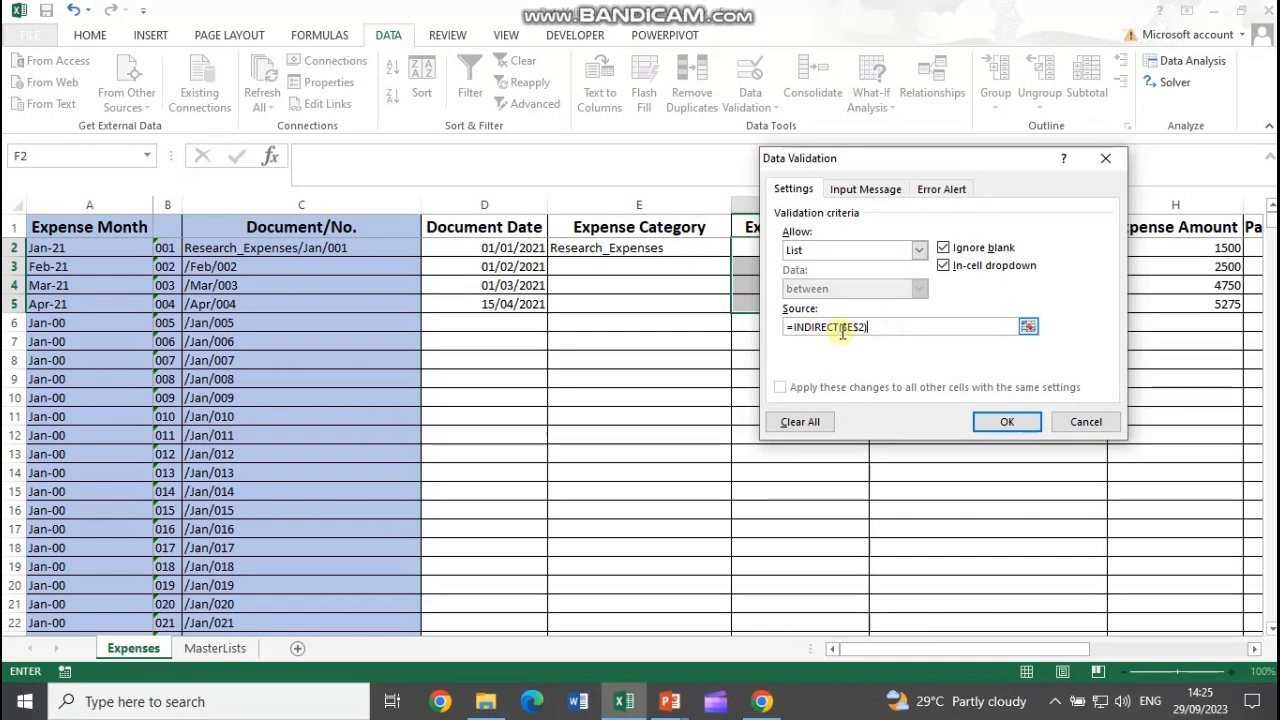
{"action": "left_click_drag", "start_coordinate": [841, 330], "coordinate": [867, 330]}
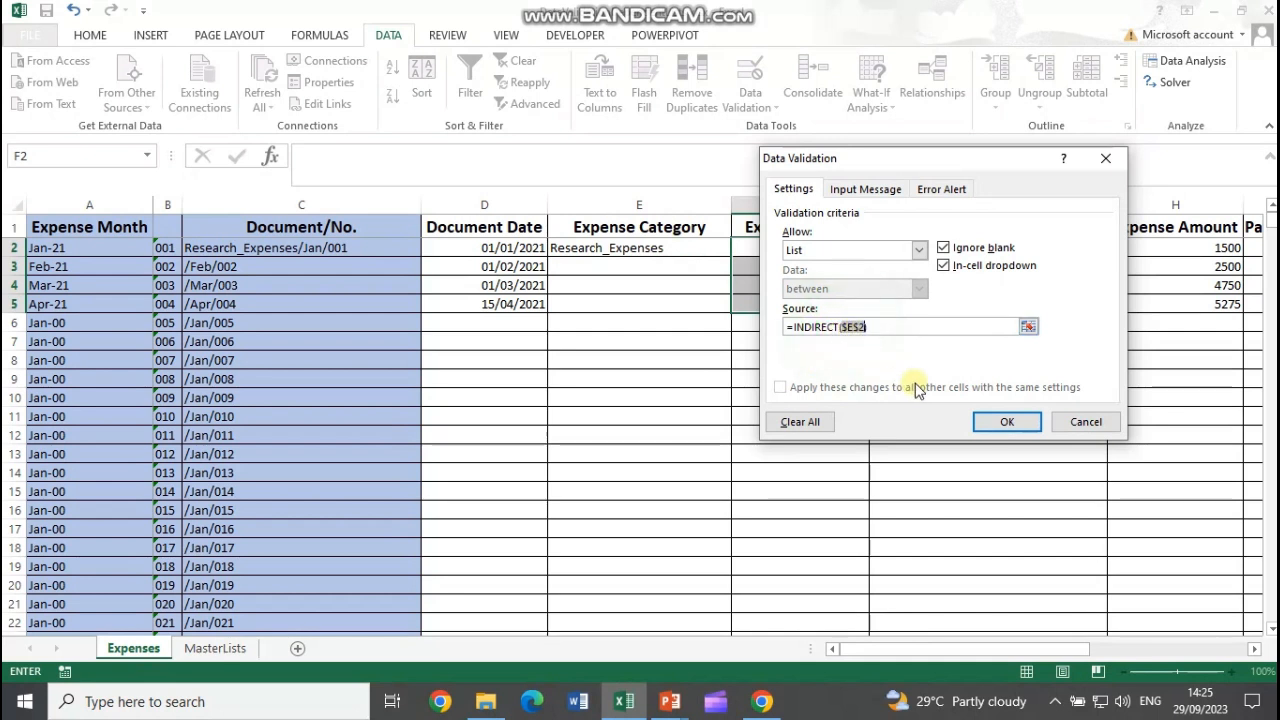
{"action": "key", "text": "F4"}
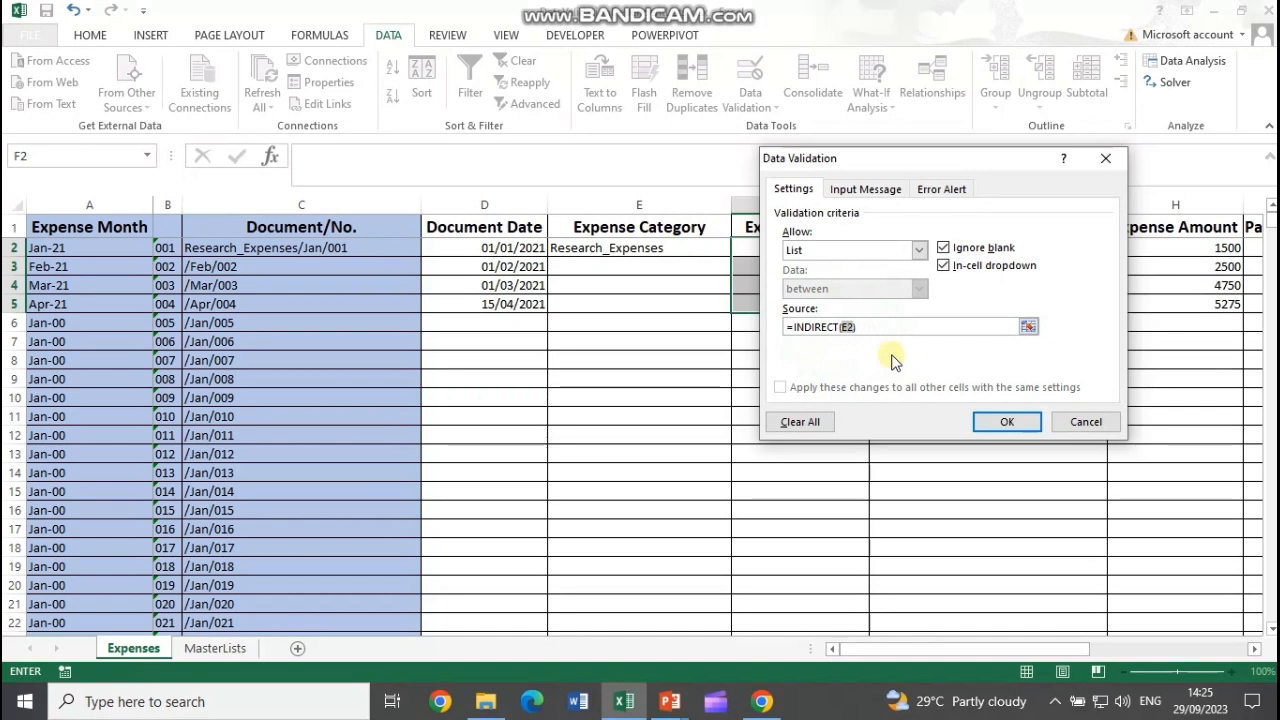
{"action": "left_click", "coordinate": [1008, 421]}
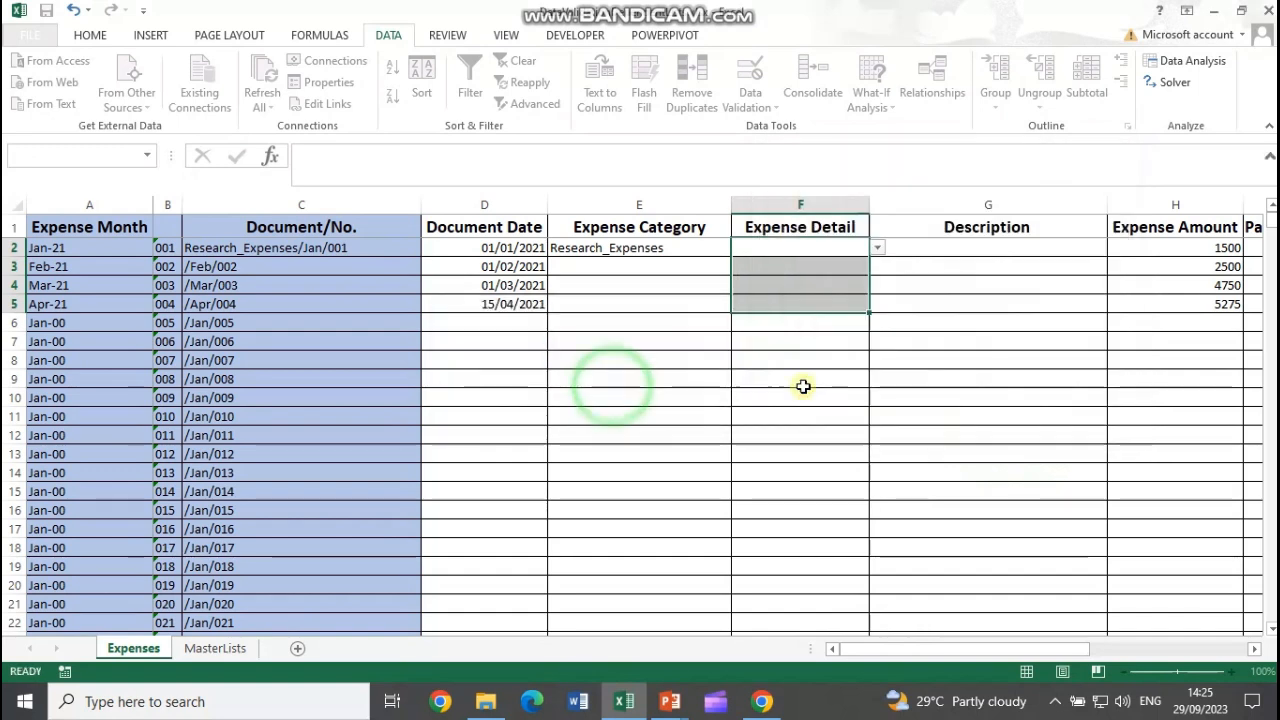
- Set the expense category in cell E2 to HR_Expenses
{"action": "left_click", "coordinate": [608, 385]}
{"action": "left_click", "coordinate": [838, 250]}
{"action": "left_click", "coordinate": [712, 250]}
{"action": "left_click", "coordinate": [738, 249]}
{"action": "left_click", "coordinate": [655, 268]}
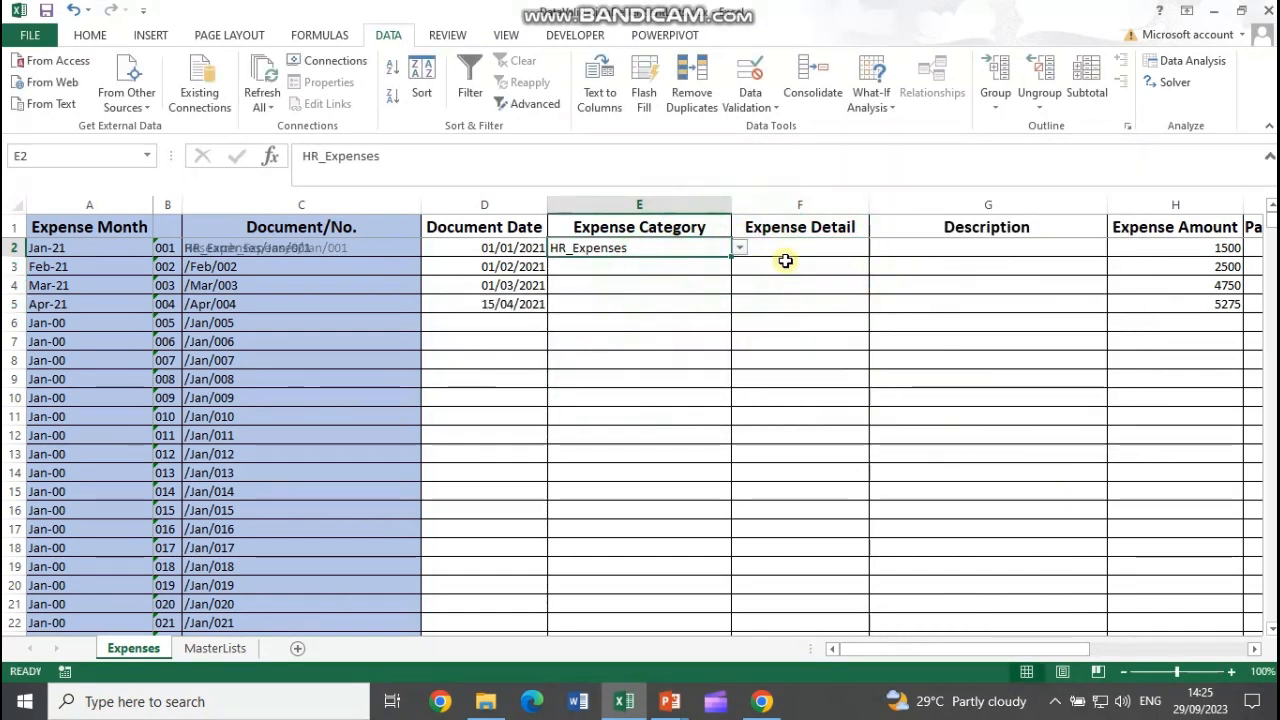
- Check the Expense Detail choices offered in cell F2 for the HR_Expenses category
{"action": "left_click", "coordinate": [788, 256]}
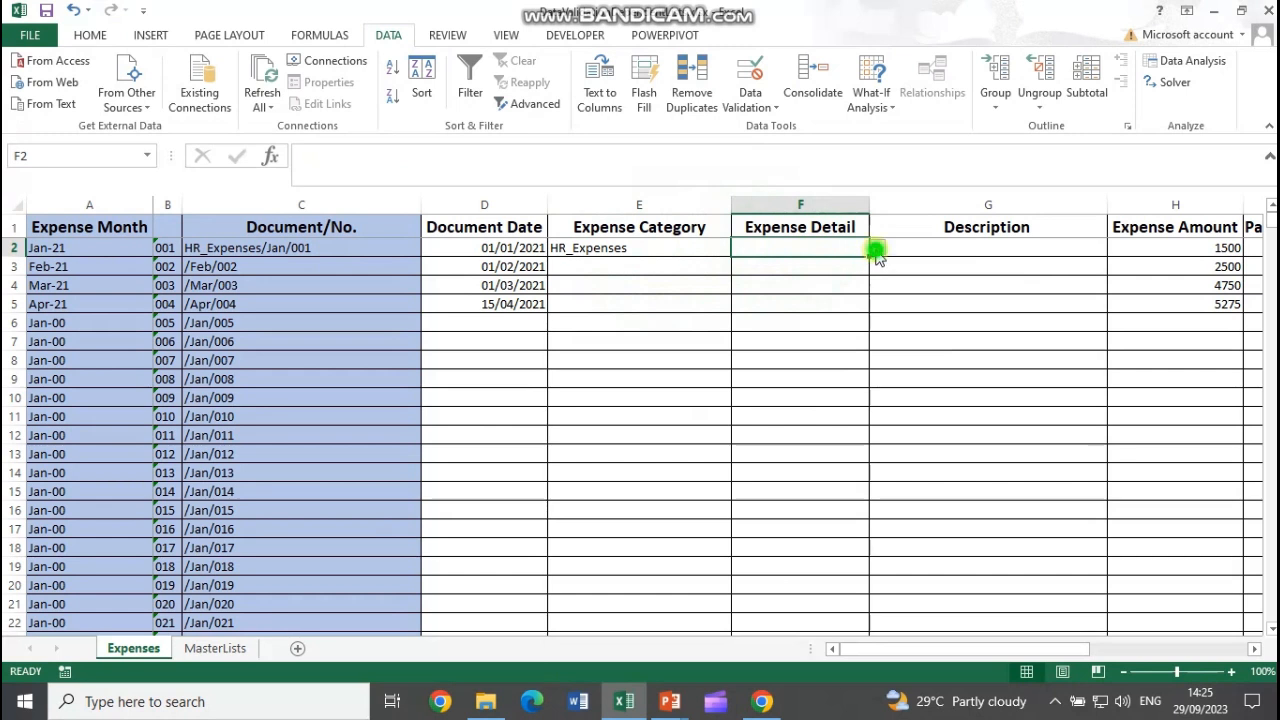
{"action": "left_click", "coordinate": [876, 249]}
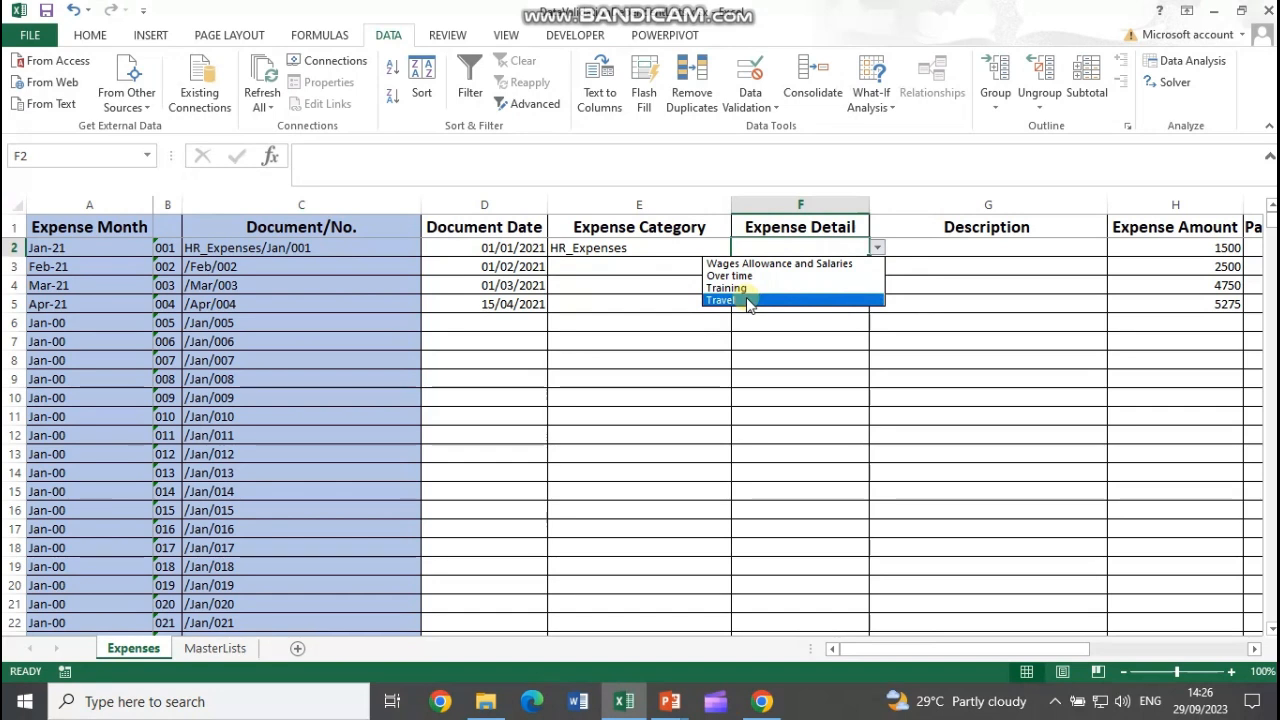
{"action": "left_click", "coordinate": [629, 247]}
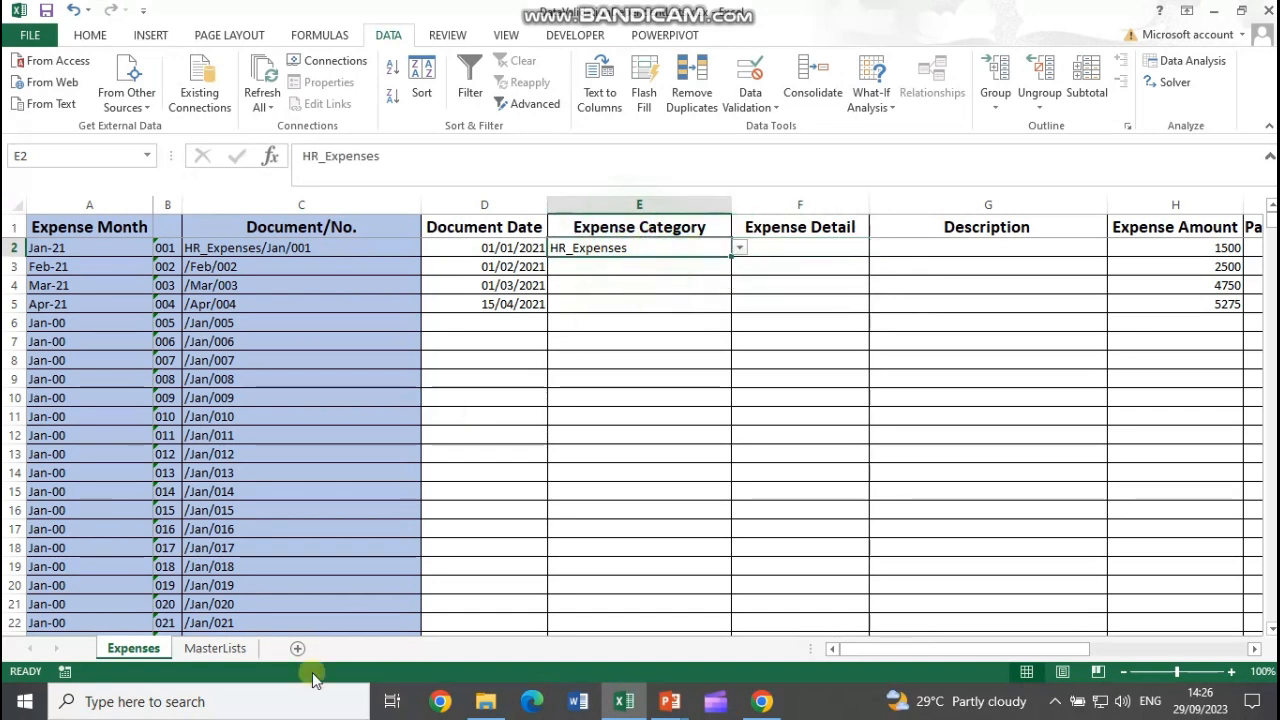
- Review the Research Expenses, Gen. Administration Expenses, Expense Category and HR Expenses lists on the MasterLists sheet
{"action": "left_click", "coordinate": [214, 648]}
{"action": "left_click_drag", "start_coordinate": [773, 288], "coordinate": [765, 355]}
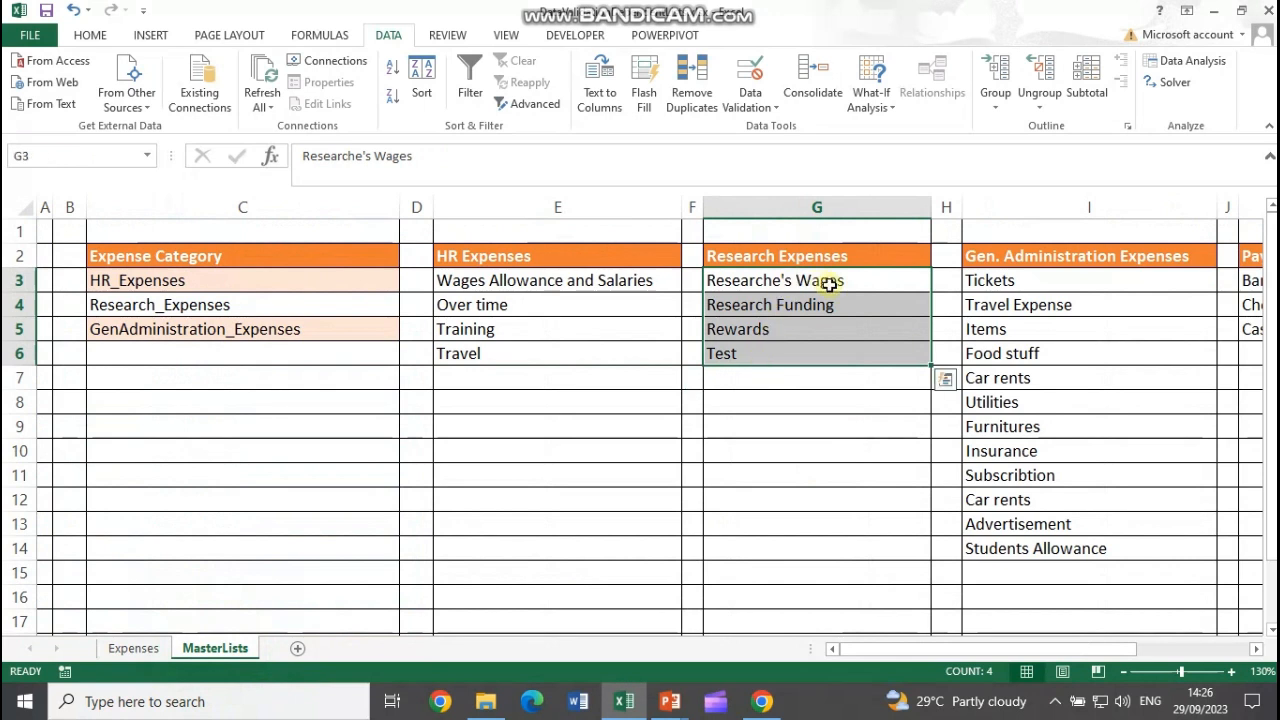
{"action": "left_click_drag", "start_coordinate": [986, 281], "coordinate": [1077, 547]}
{"action": "left_click_drag", "start_coordinate": [300, 283], "coordinate": [300, 327]}
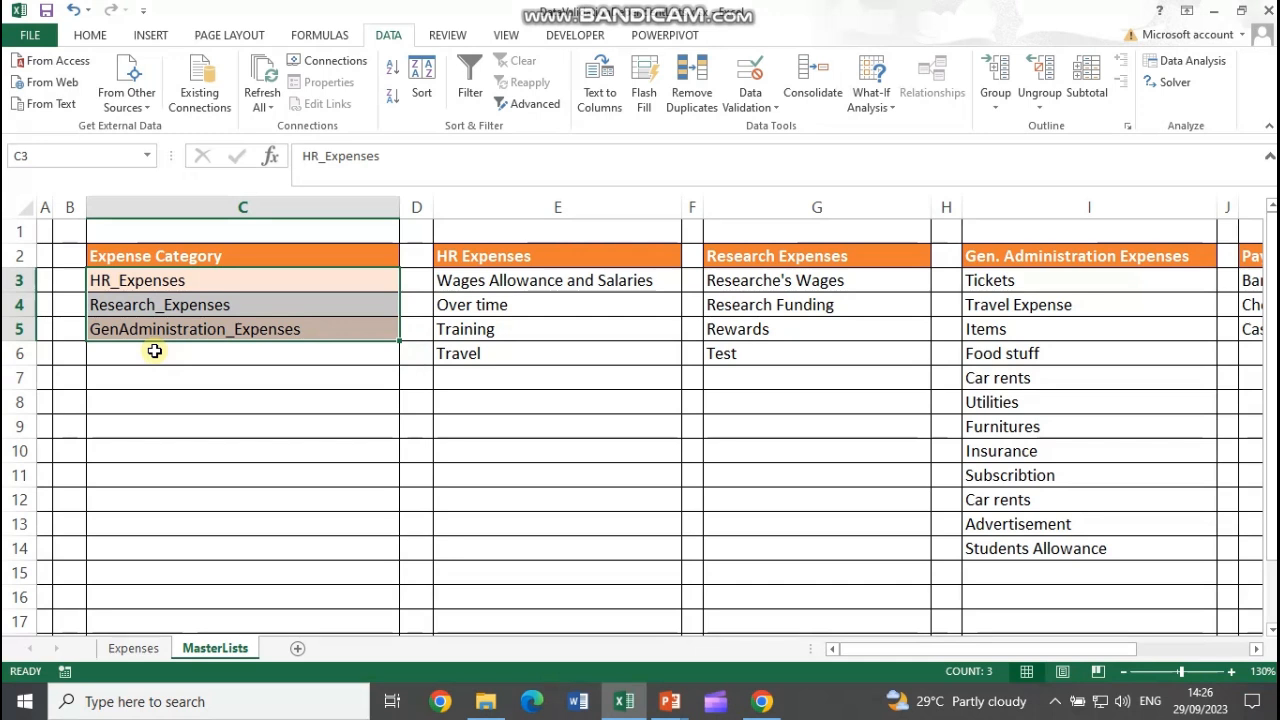
{"action": "left_click", "coordinate": [471, 373]}
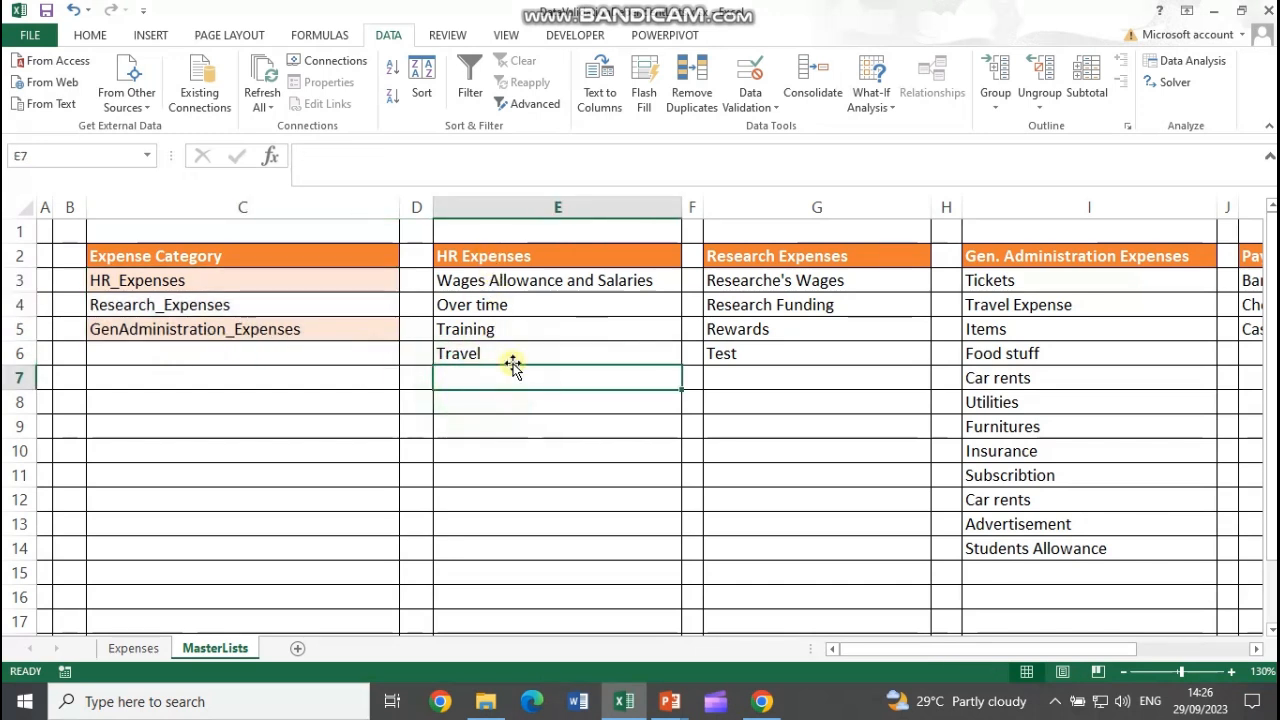
{"action": "left_click_drag", "start_coordinate": [494, 283], "coordinate": [484, 356]}
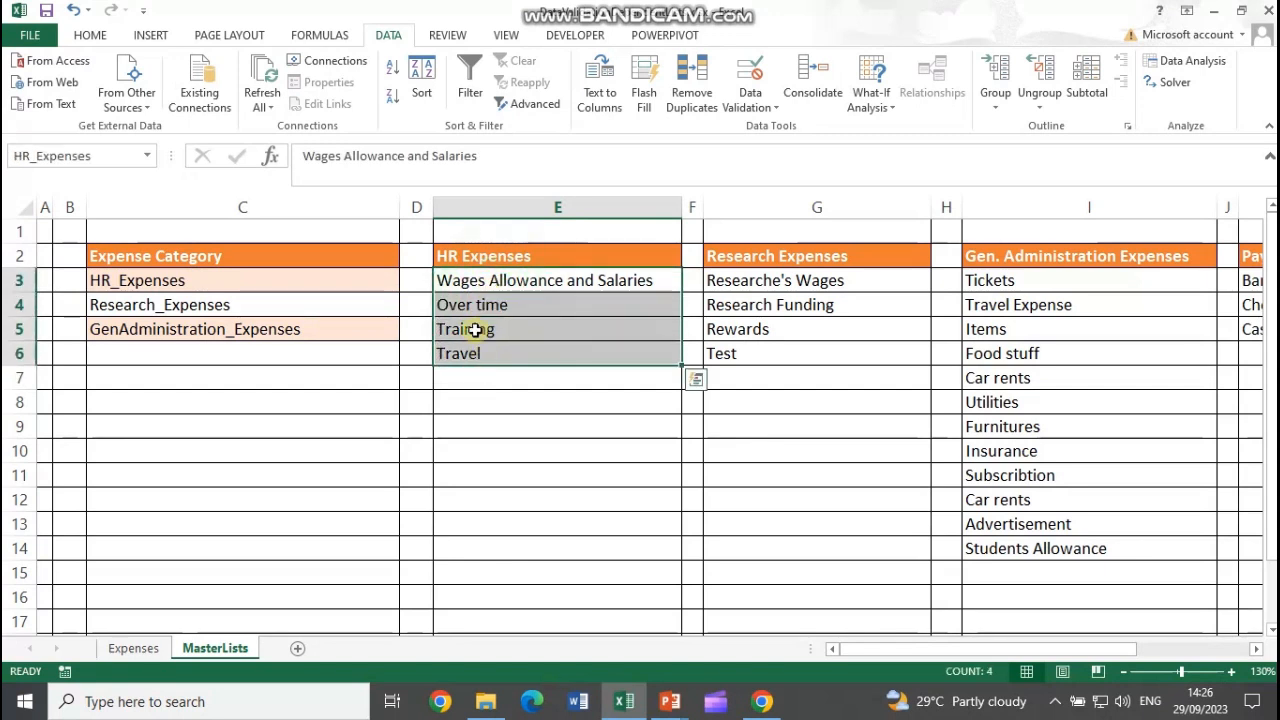
- Add the item Test in cell E7 at the end of the HR Expenses list
{"action": "left_click", "coordinate": [470, 376]}
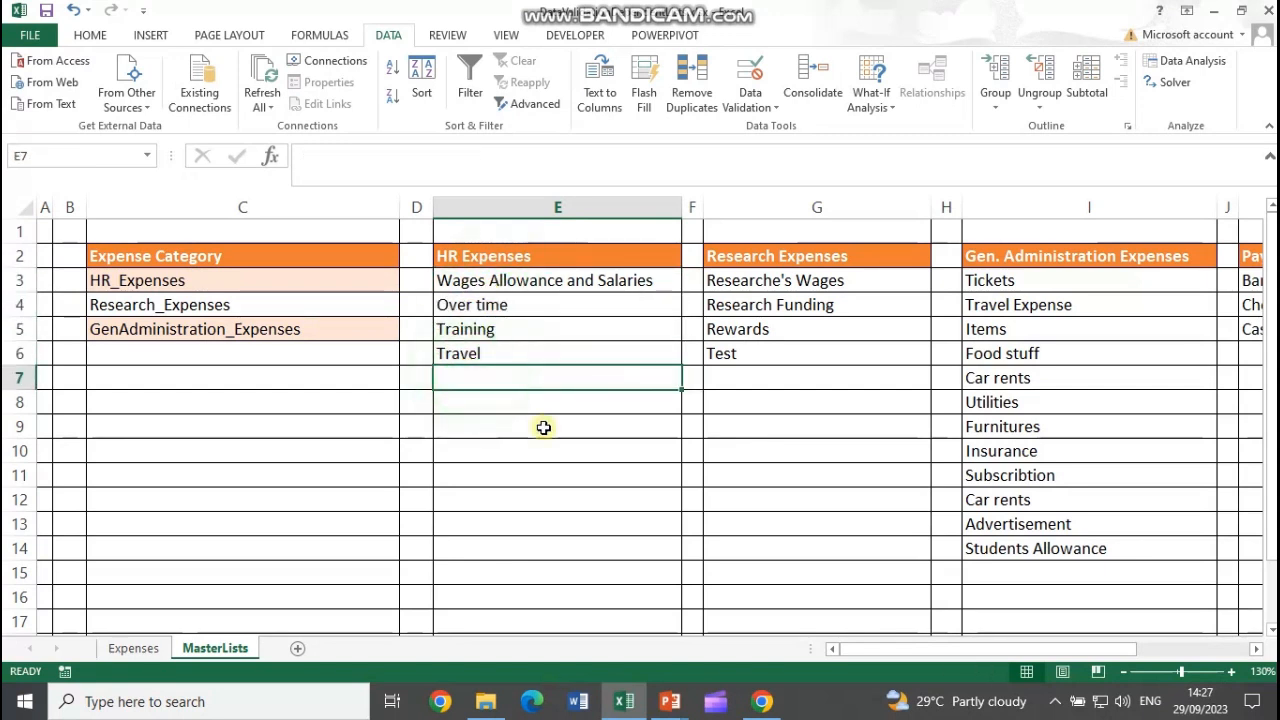
{"action": "type", "text": "Test"}
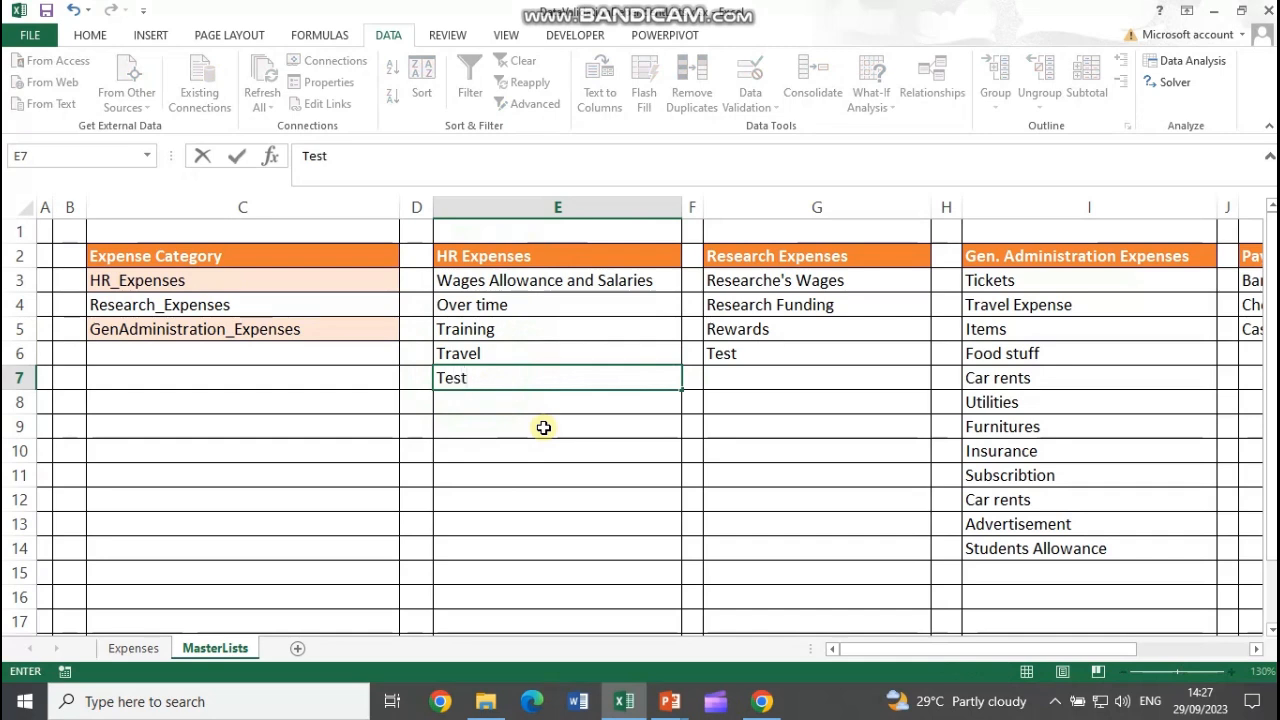
{"action": "key", "text": "Return"}
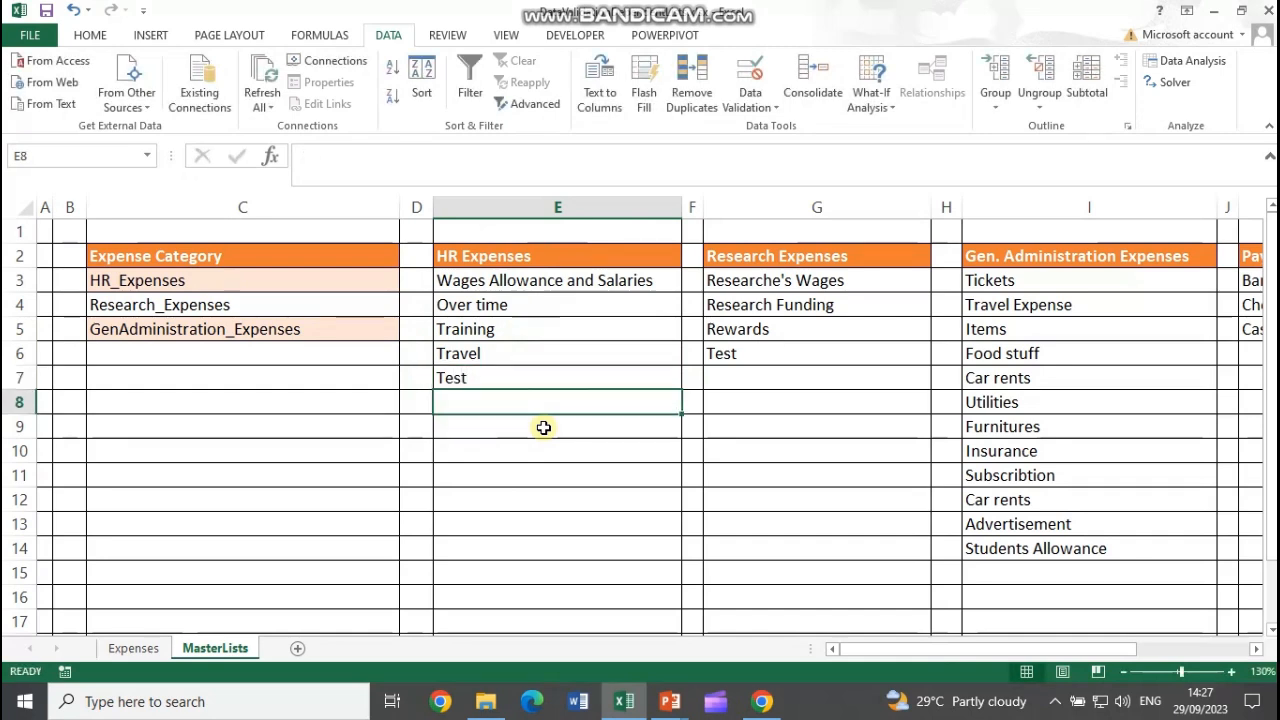
- Check on the Expenses sheet whether the Expense Detail choices in F2 include the added Test item
{"action": "left_click", "coordinate": [133, 648]}
{"action": "left_click", "coordinate": [770, 252]}
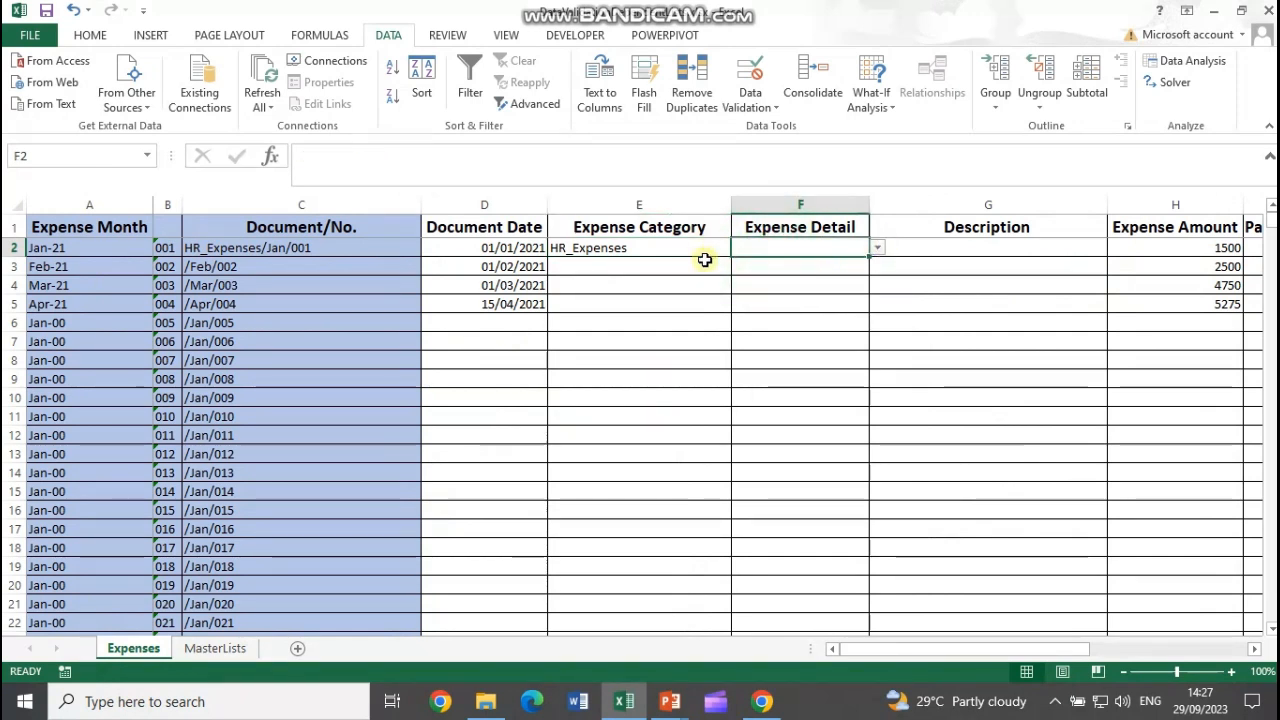
{"action": "left_click", "coordinate": [651, 246]}
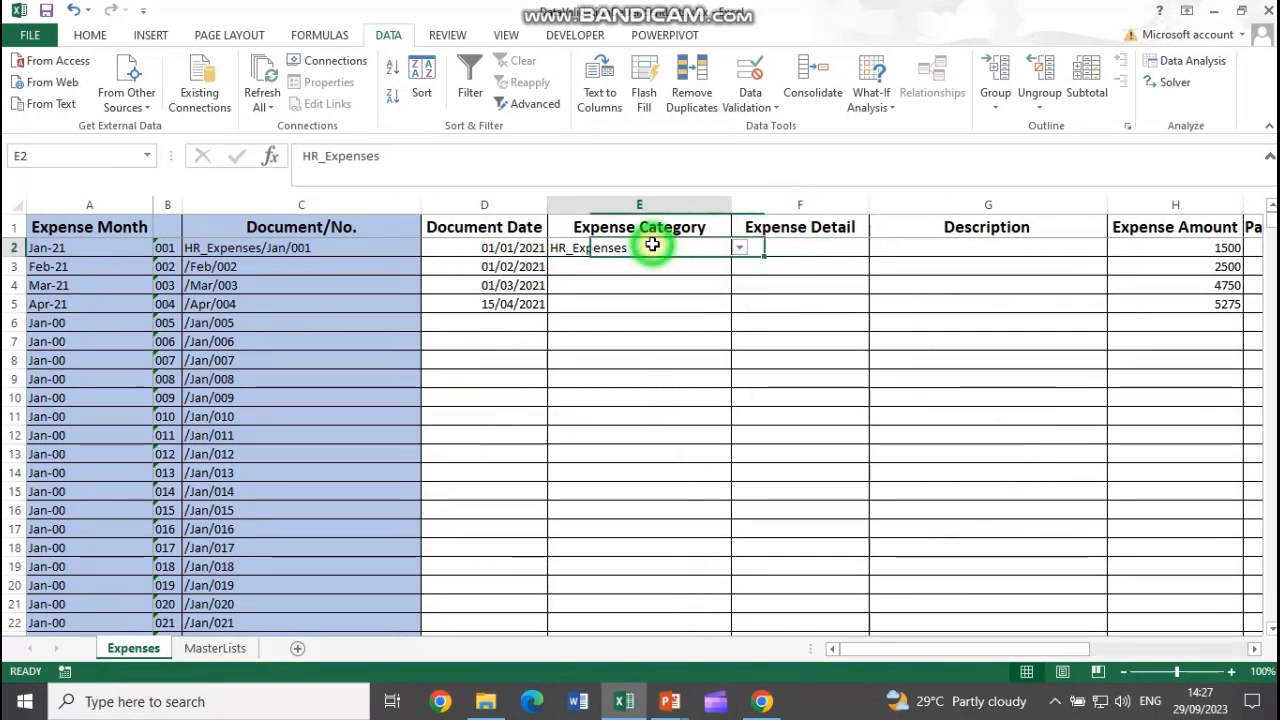
{"action": "left_click", "coordinate": [812, 253]}
{"action": "left_click", "coordinate": [876, 248]}
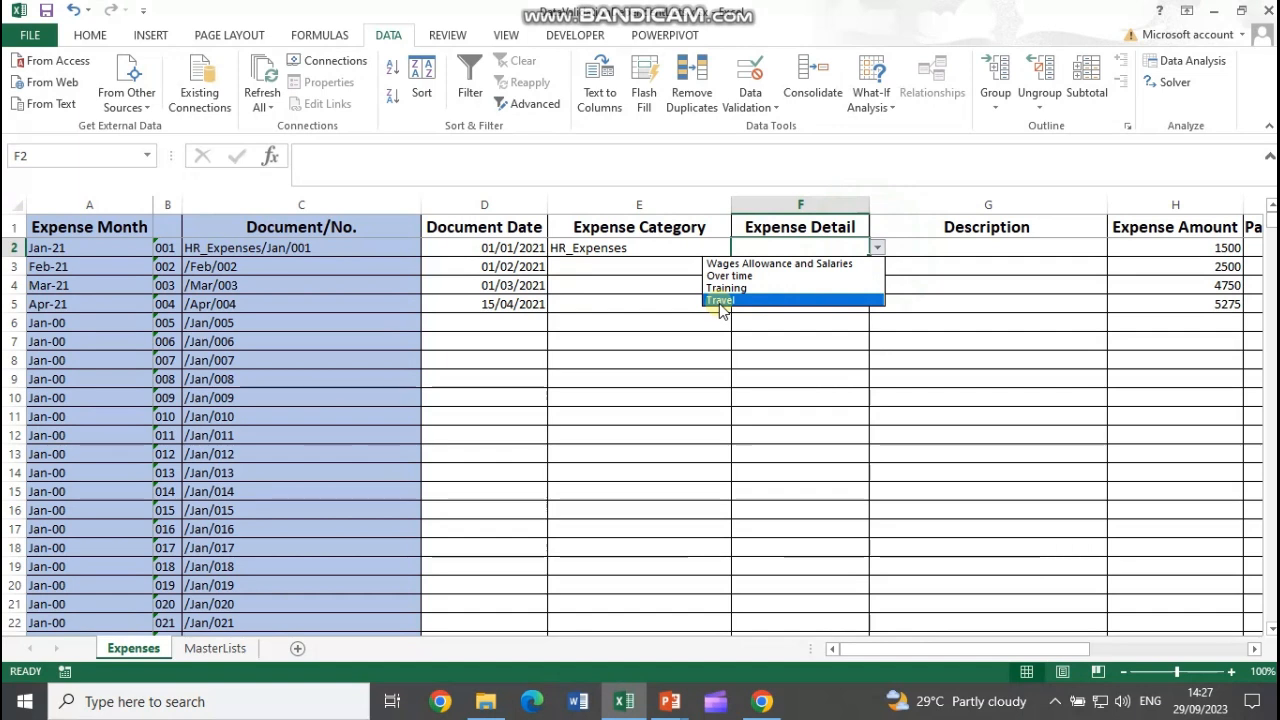
{"action": "left_click", "coordinate": [233, 654]}
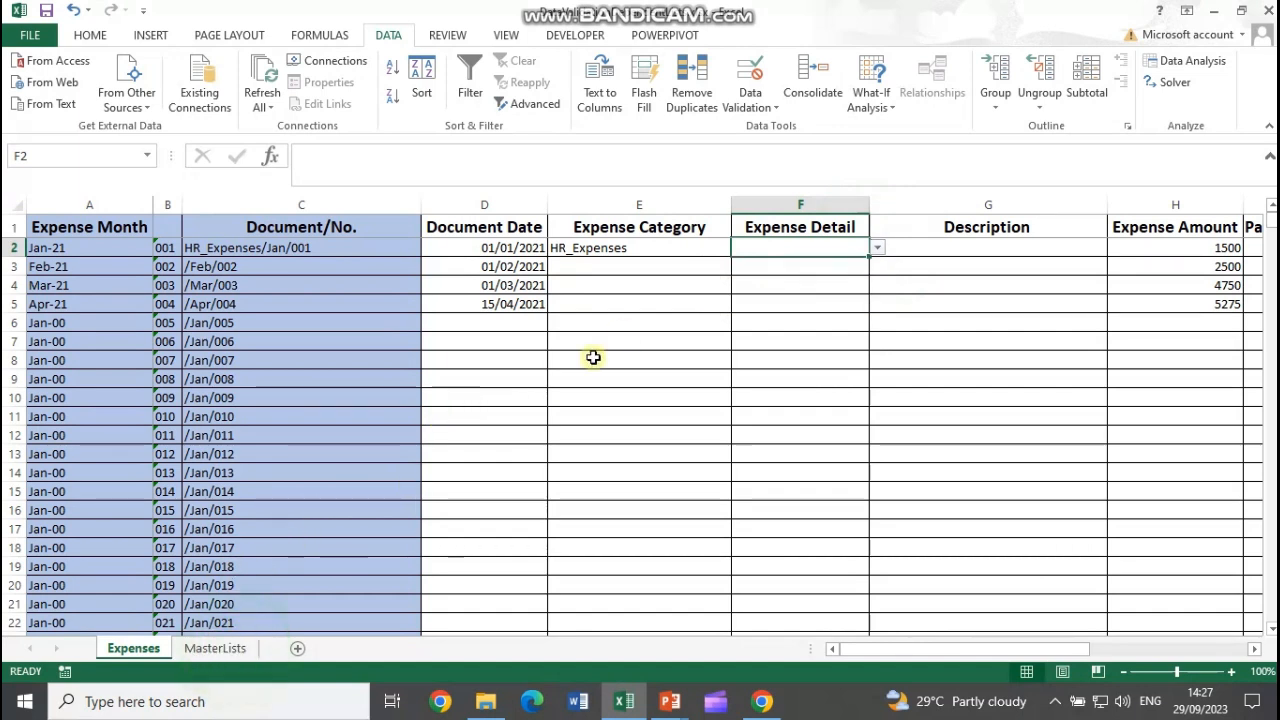
- Compare the extended HR Expenses items E3:E7 on the MasterLists sheet with the category in E2 on the Expenses sheet
{"action": "left_click", "coordinate": [243, 647]}
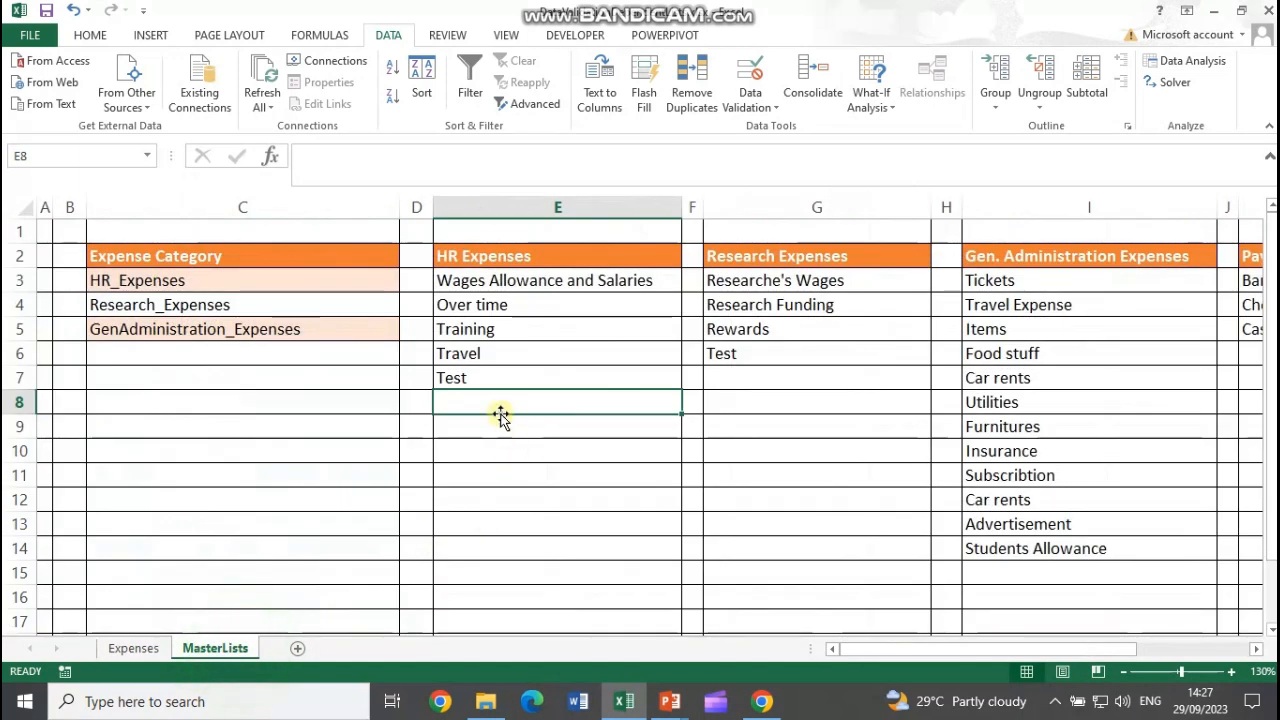
{"action": "left_click", "coordinate": [484, 378]}
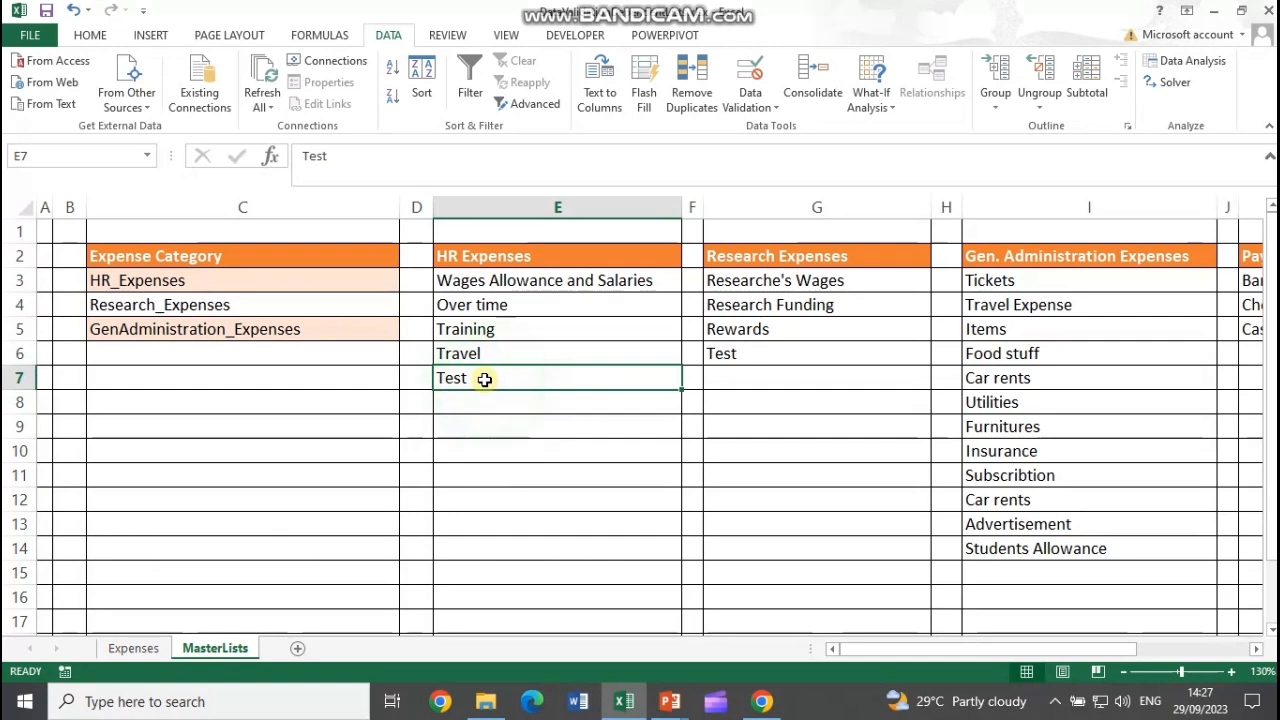
{"action": "left_click", "coordinate": [150, 648]}
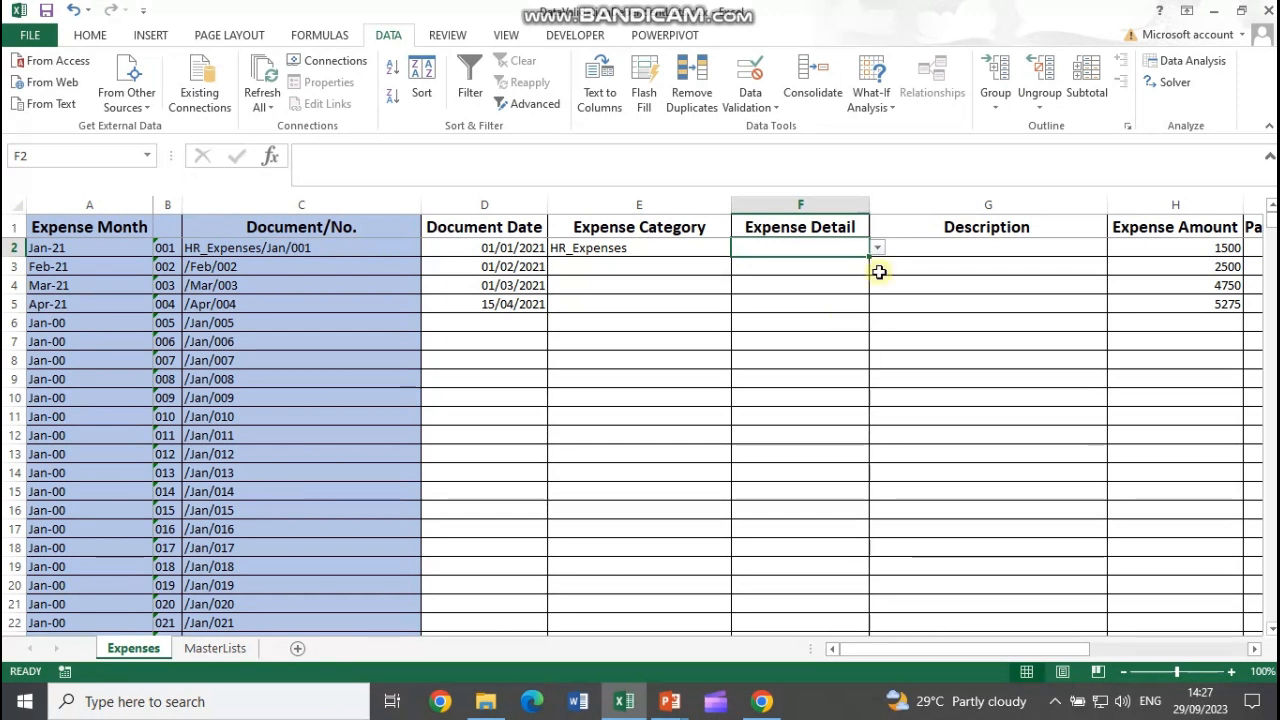
{"action": "left_click", "coordinate": [608, 250]}
{"action": "left_click", "coordinate": [215, 648]}
{"action": "left_click", "coordinate": [590, 281]}
{"action": "left_click_drag", "start_coordinate": [590, 280], "coordinate": [577, 372]}
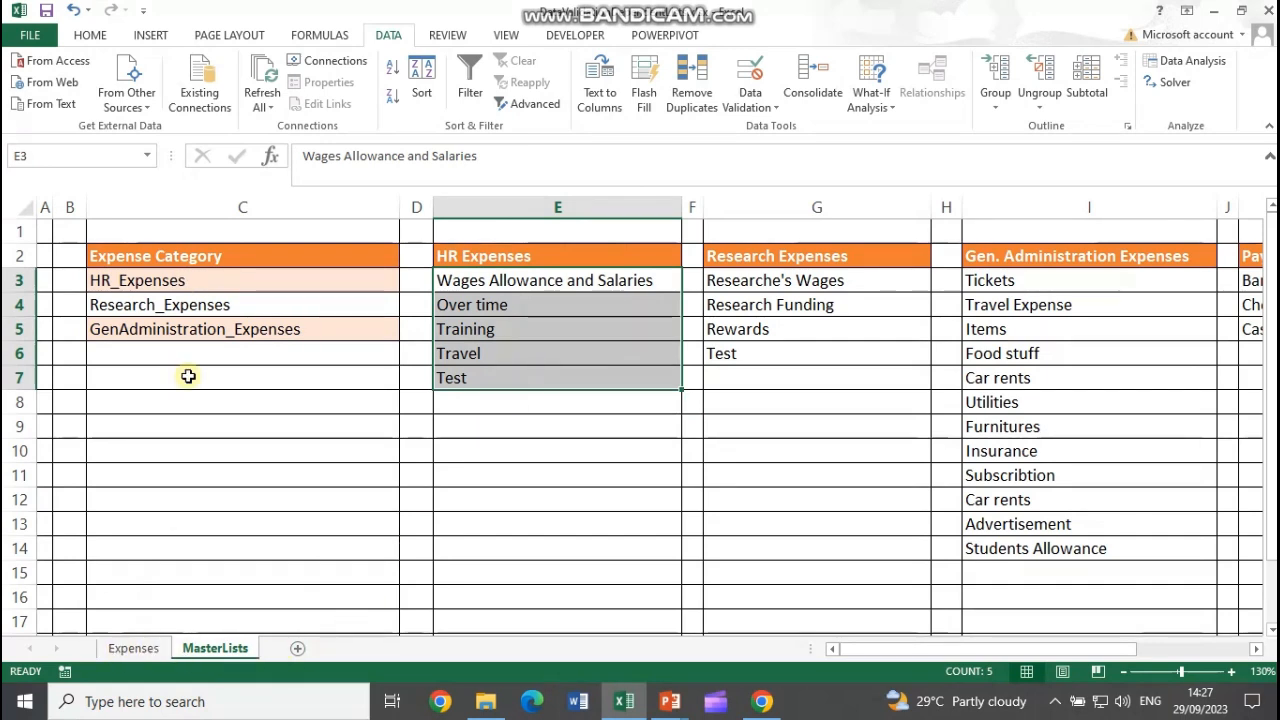
{"action": "left_click", "coordinate": [134, 650]}
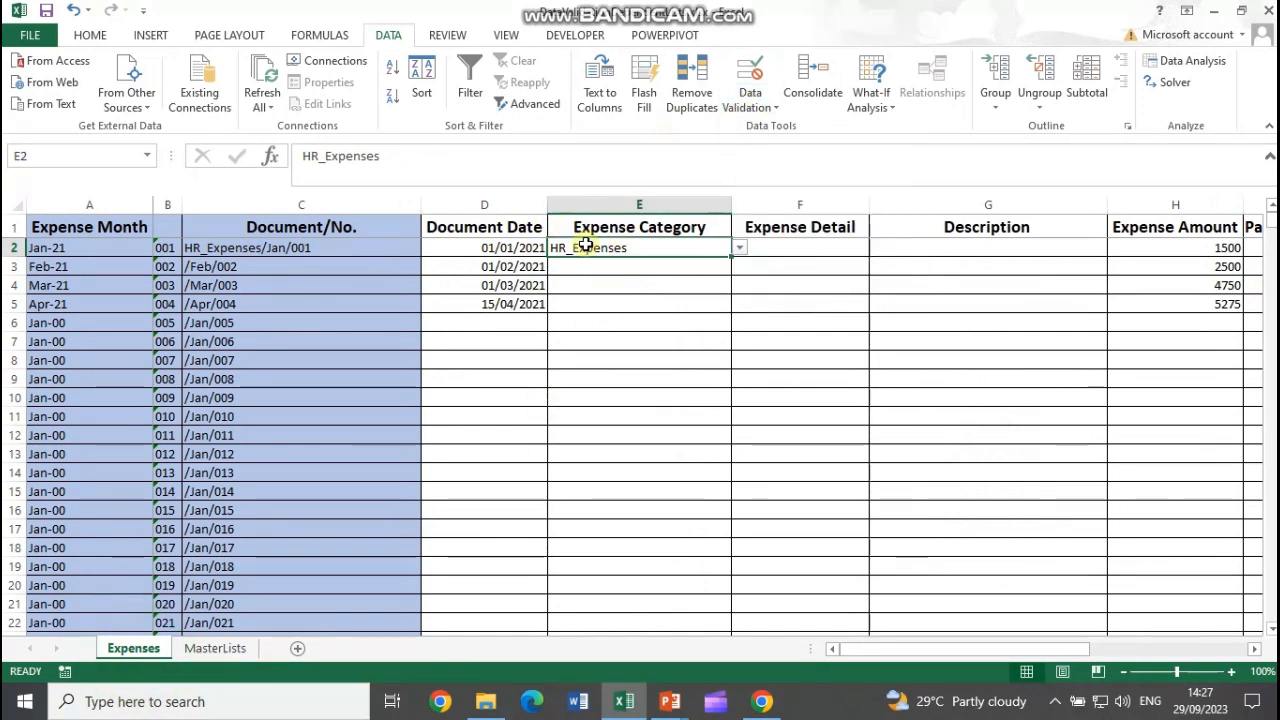
- Try to extend the reference of the name HR_Expenses to =MasterLists!$E$3:$E$7 in the Name Manager
{"action": "left_click", "coordinate": [330, 37]}
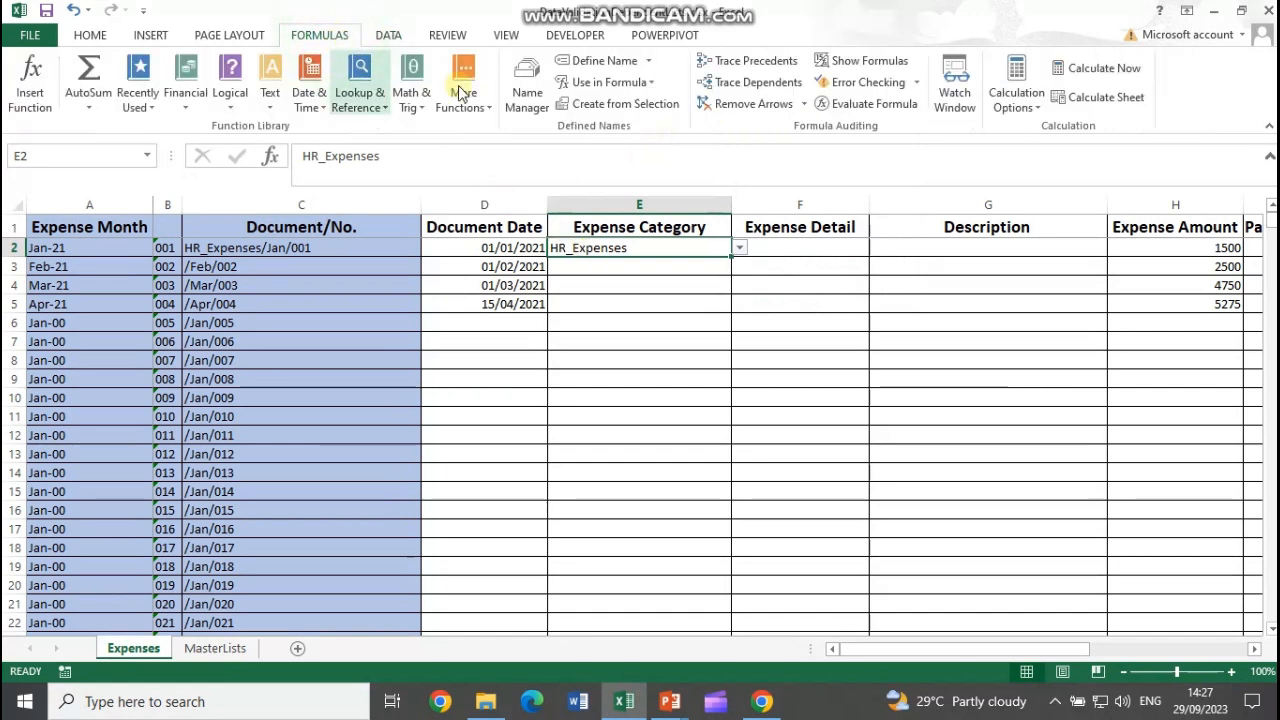
{"action": "left_click", "coordinate": [527, 95]}
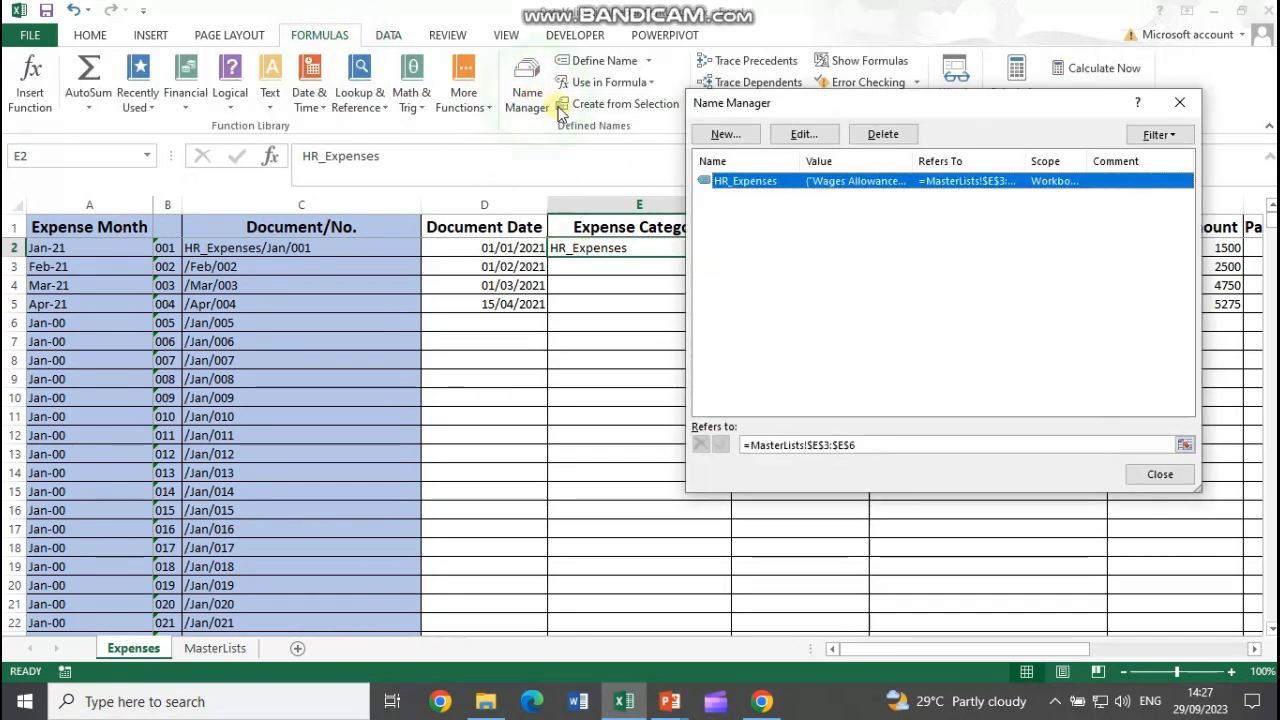
{"action": "left_click", "coordinate": [805, 137]}
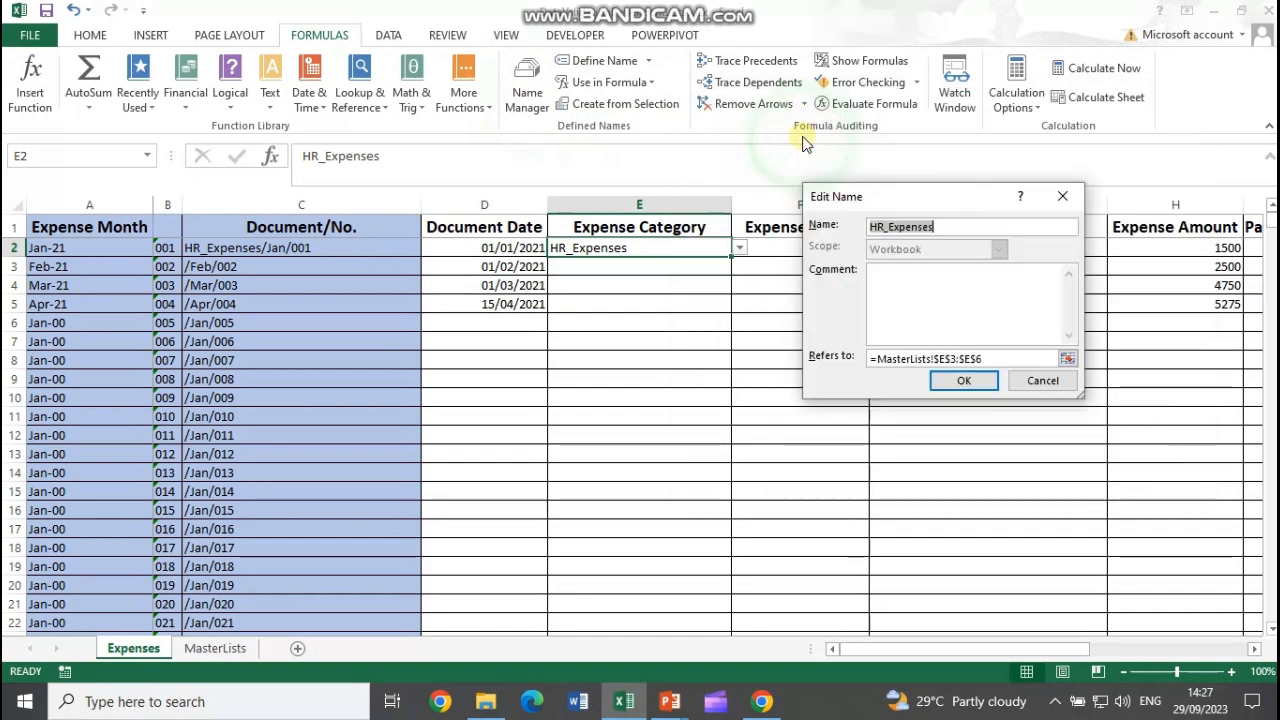
{"action": "left_click", "coordinate": [980, 358]}
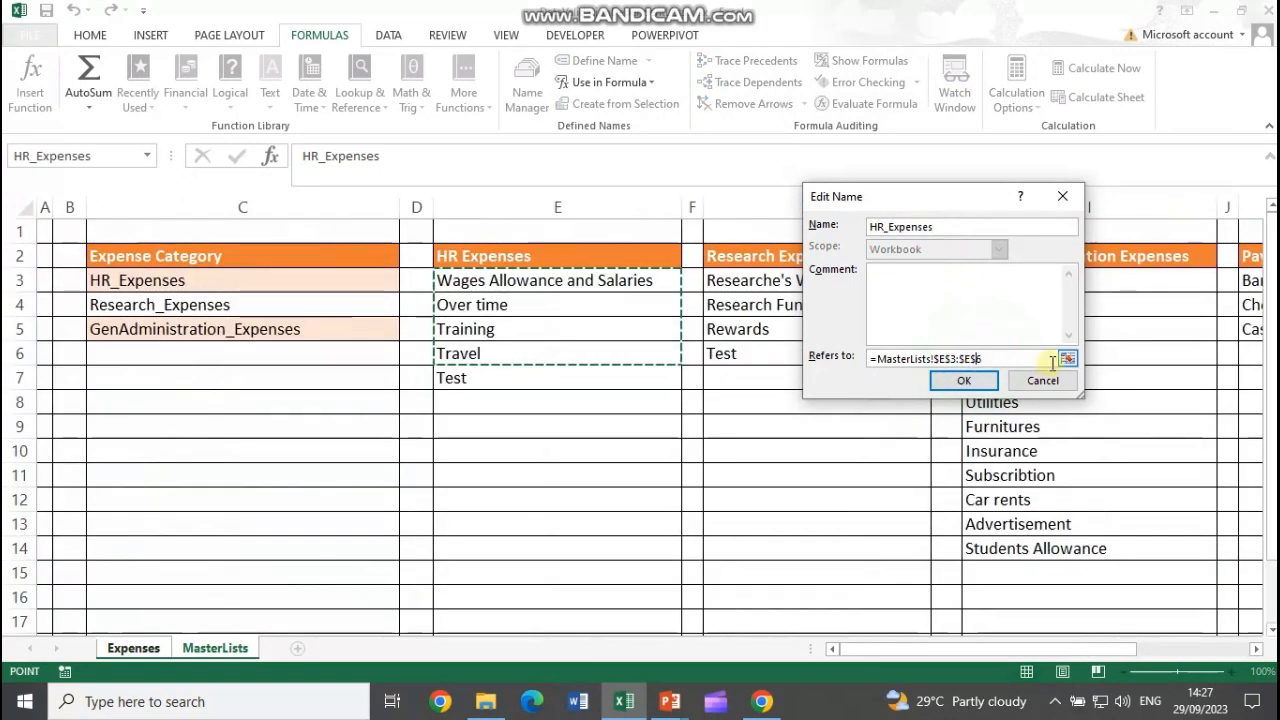
{"action": "left_click", "coordinate": [998, 358]}
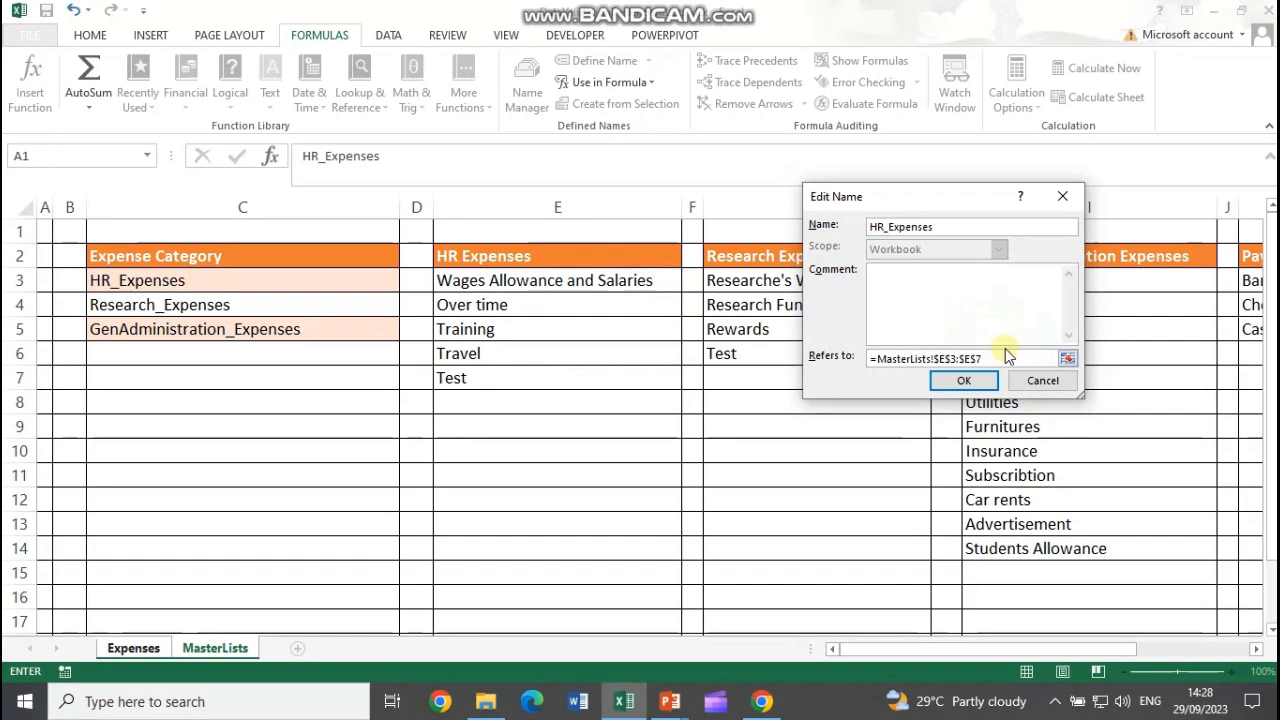
{"action": "left_click", "coordinate": [1071, 386]}
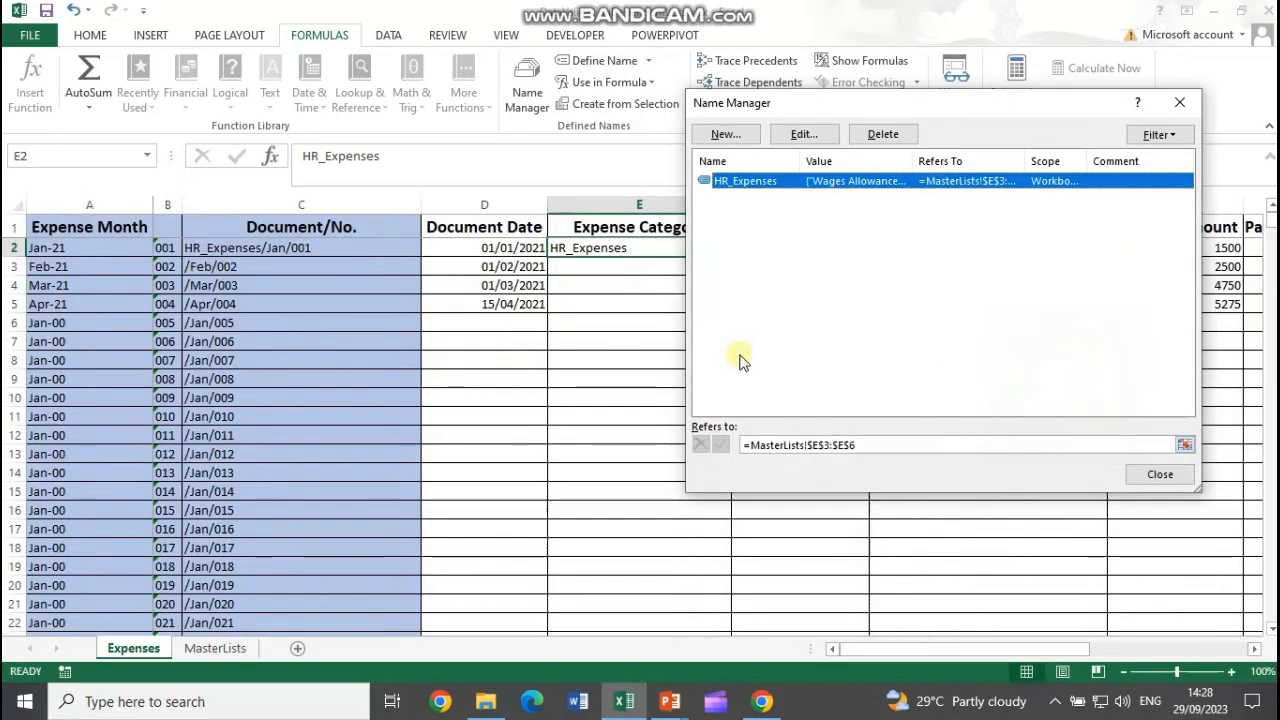
- Format the Research Expenses list G2:G6 on the MasterLists sheet as an orange-styled table with headers
{"action": "left_click", "coordinate": [1166, 476]}
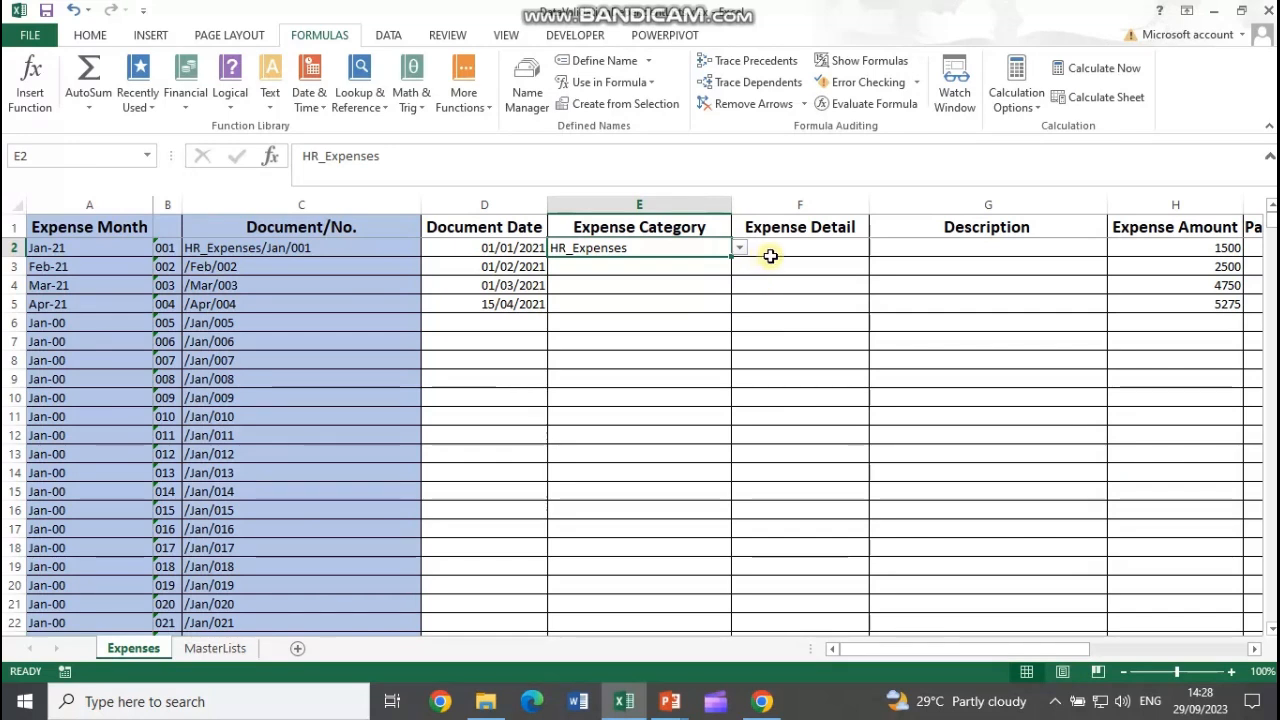
{"action": "left_click", "coordinate": [834, 246]}
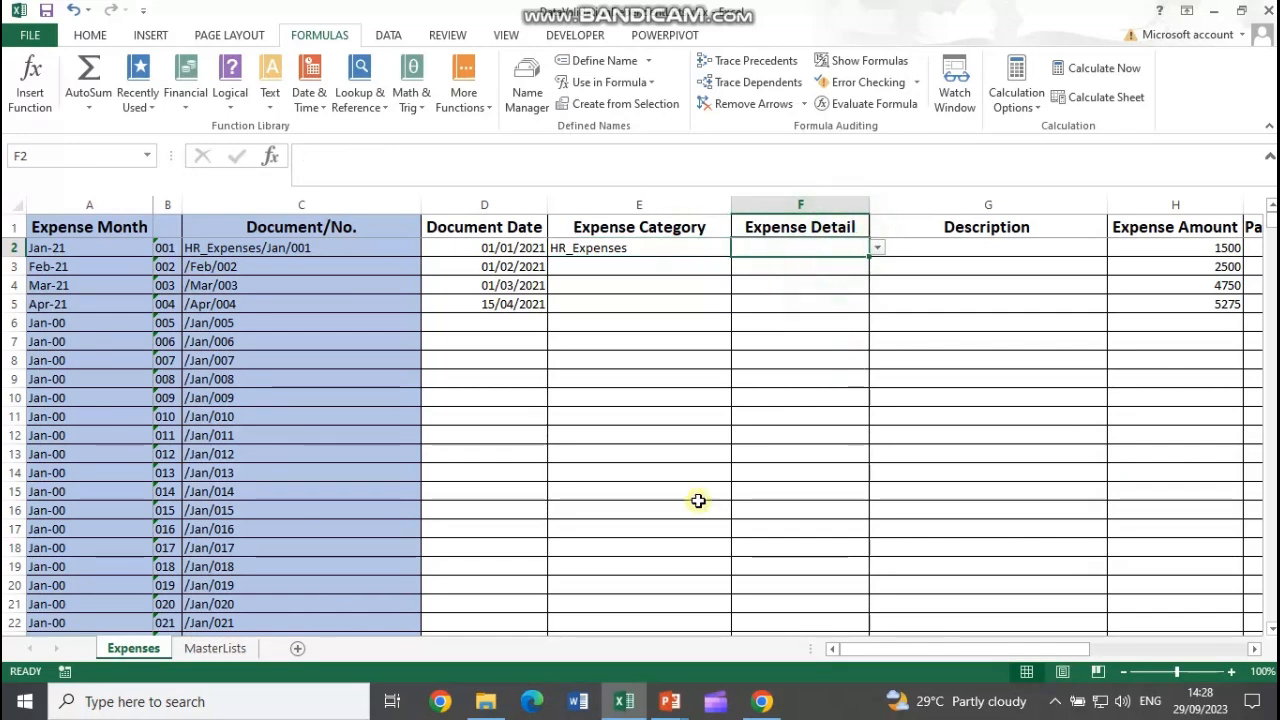
{"action": "left_click", "coordinate": [212, 647]}
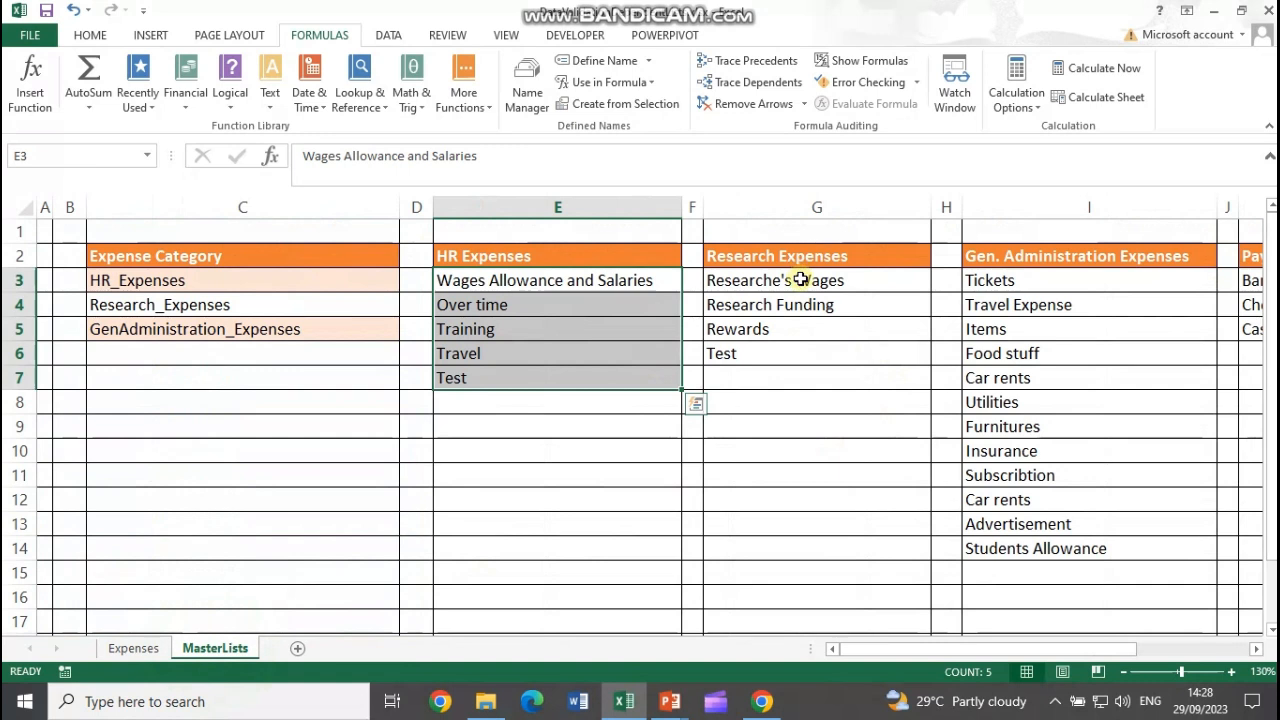
{"action": "left_click_drag", "start_coordinate": [791, 283], "coordinate": [792, 353]}
{"action": "left_click", "coordinate": [799, 252]}
{"action": "left_click_drag", "start_coordinate": [799, 252], "coordinate": [797, 353]}
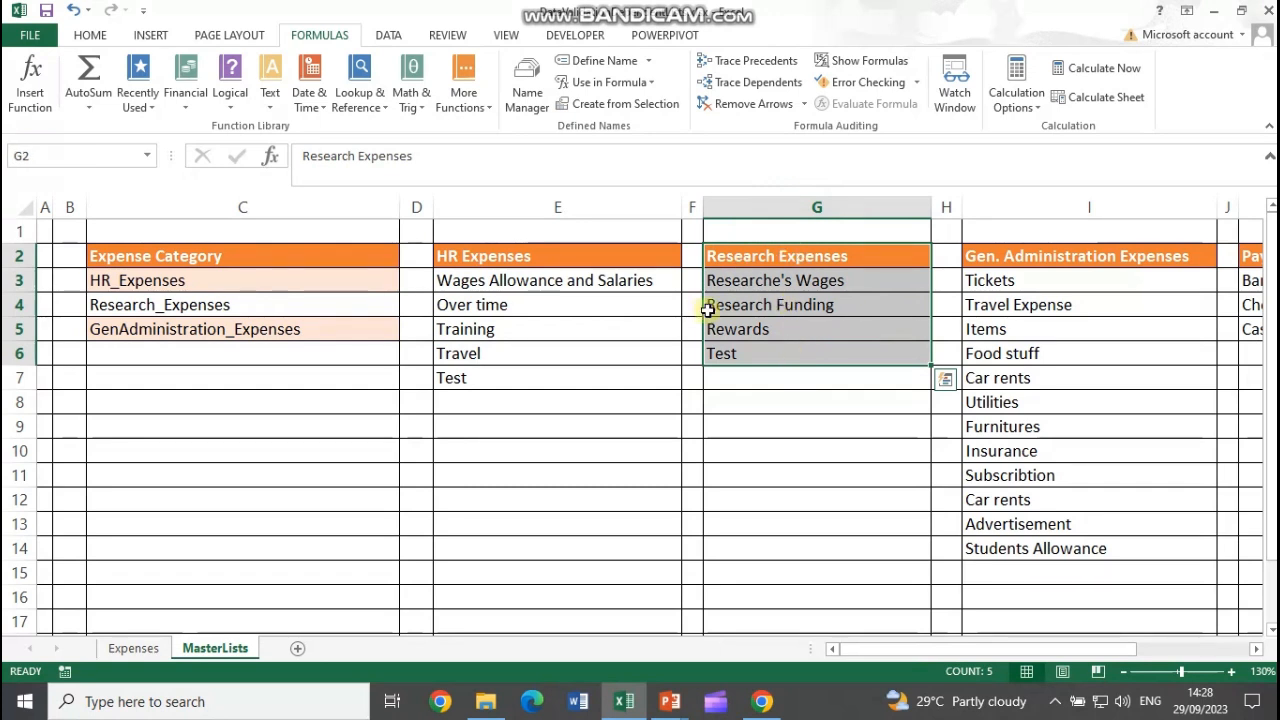
{"action": "left_click", "coordinate": [90, 37]}
{"action": "left_click", "coordinate": [864, 104]}
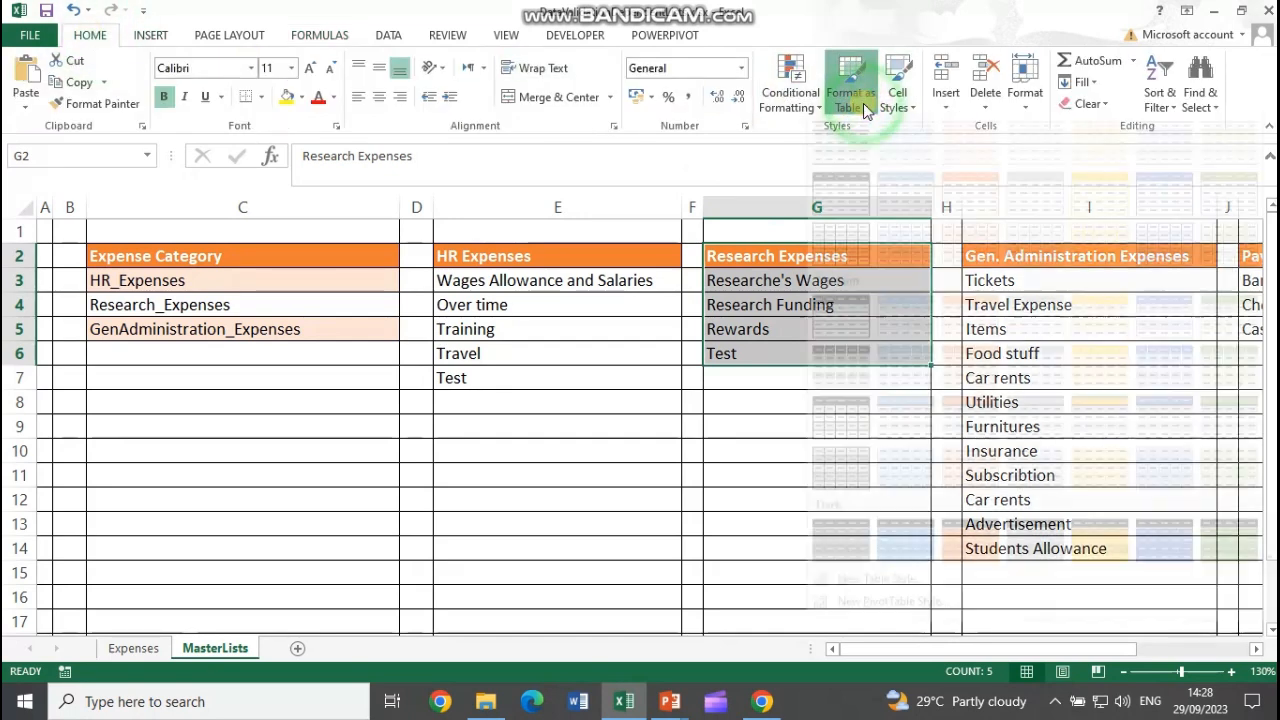
{"action": "left_click", "coordinate": [970, 218]}
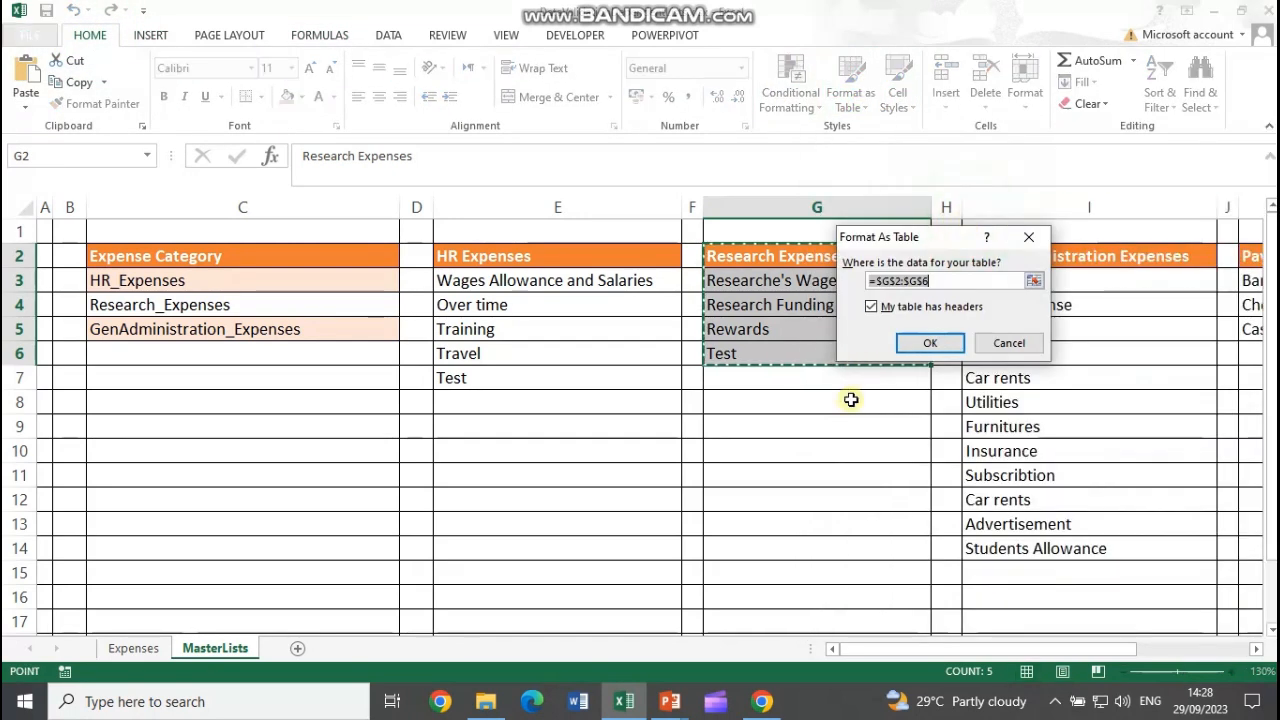
{"action": "left_click", "coordinate": [916, 346]}
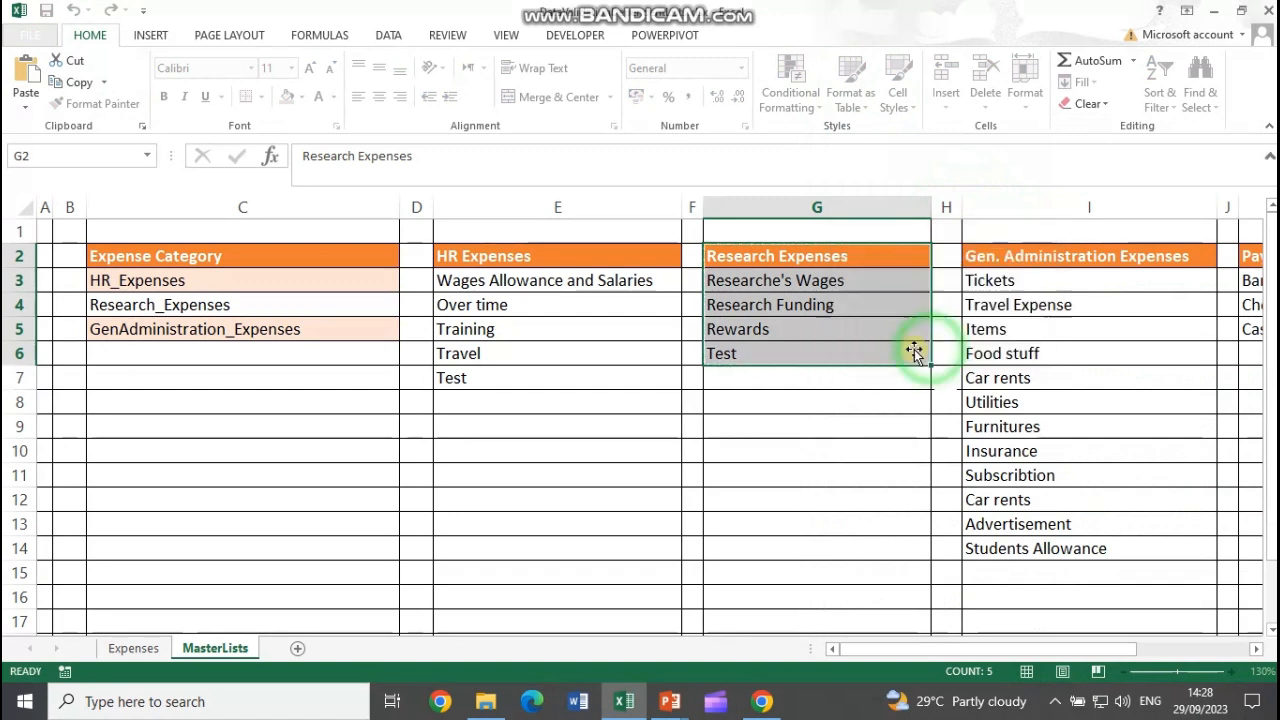
- Define the workbook-scope name Research_Expenses for the table items G3:G6, referring to =Table1[Research Expenses]
{"action": "left_click", "coordinate": [837, 355]}
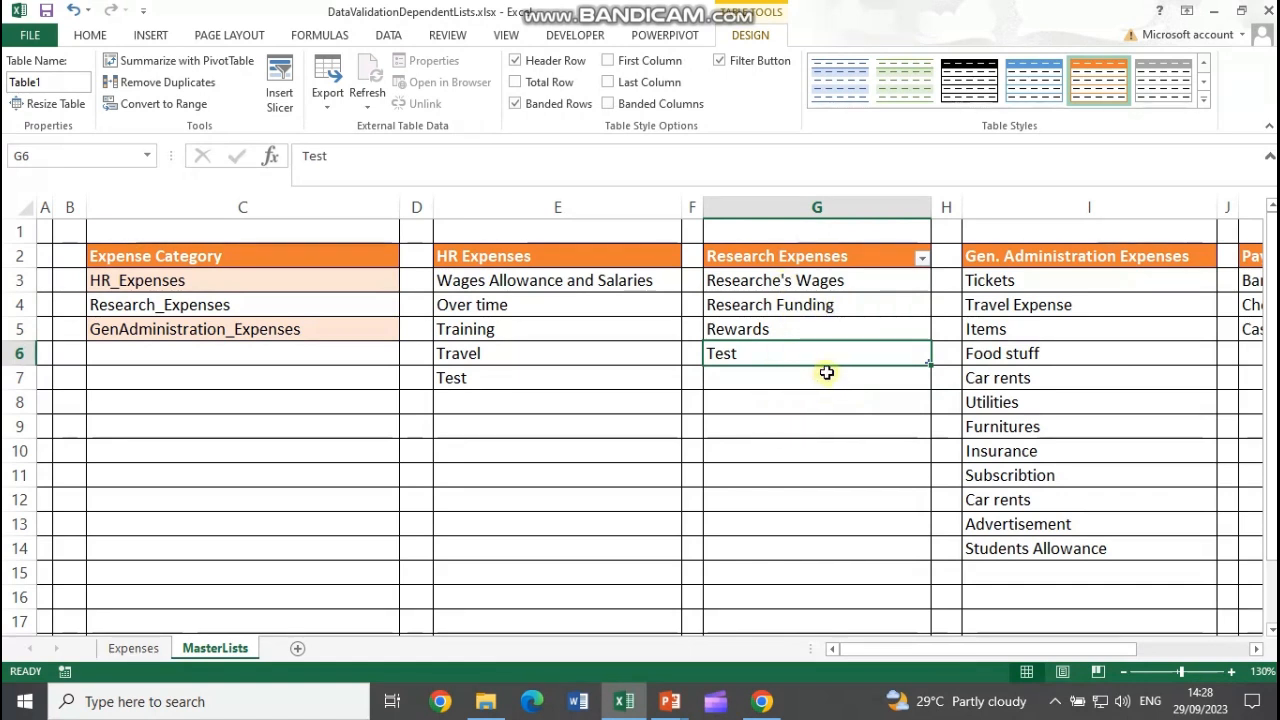
{"action": "left_click_drag", "start_coordinate": [826, 280], "coordinate": [821, 352]}
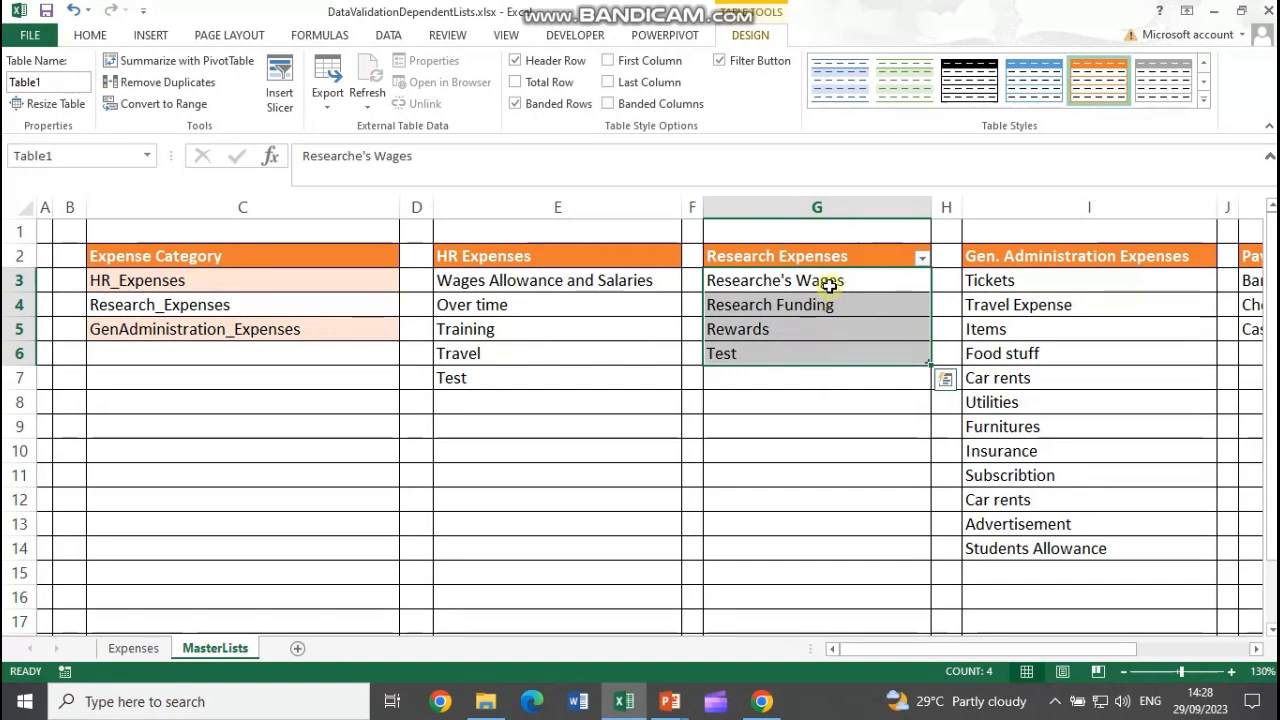
{"action": "left_click", "coordinate": [792, 355]}
{"action": "left_click_drag", "start_coordinate": [806, 280], "coordinate": [795, 349]}
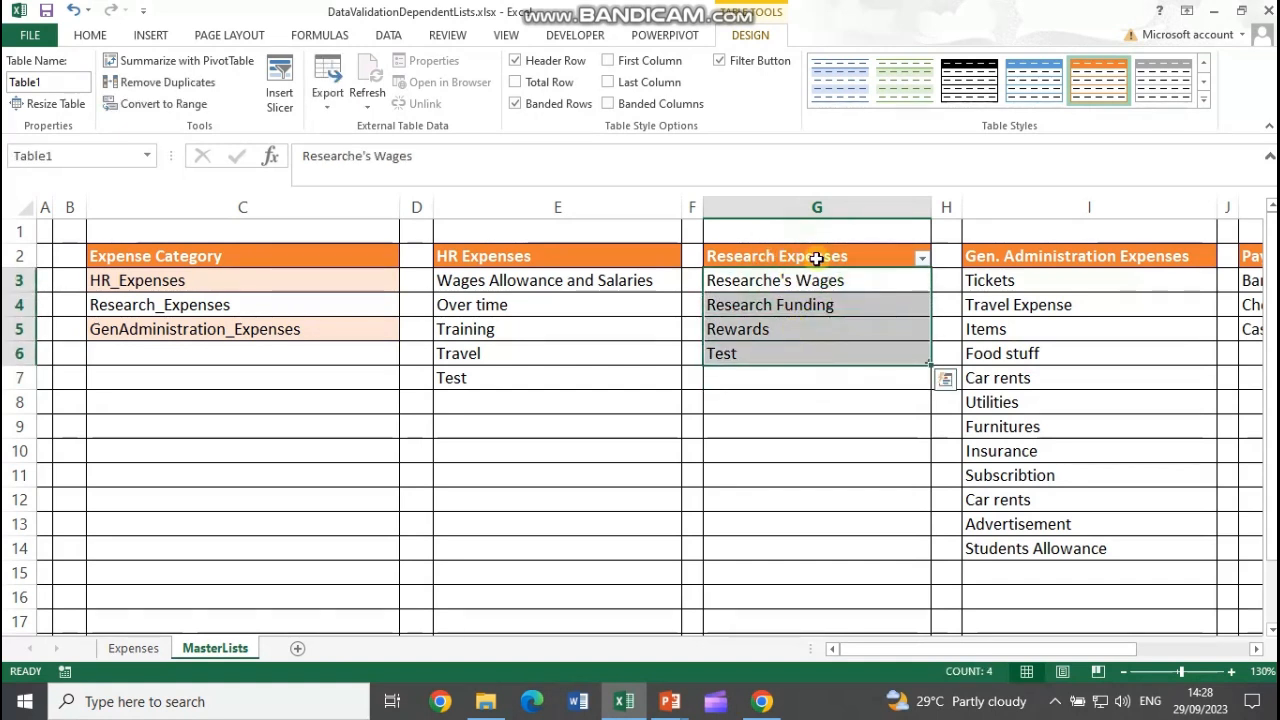
{"action": "left_click_drag", "start_coordinate": [803, 282], "coordinate": [808, 351]}
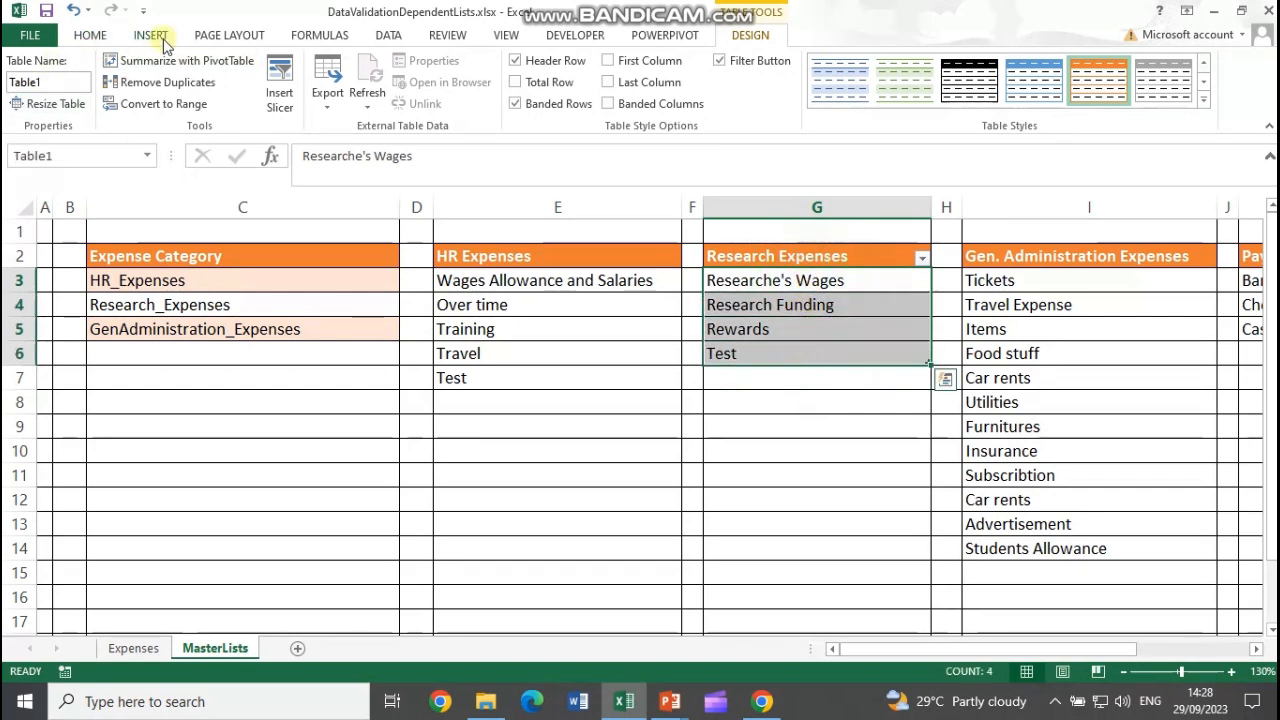
{"action": "left_click", "coordinate": [220, 35]}
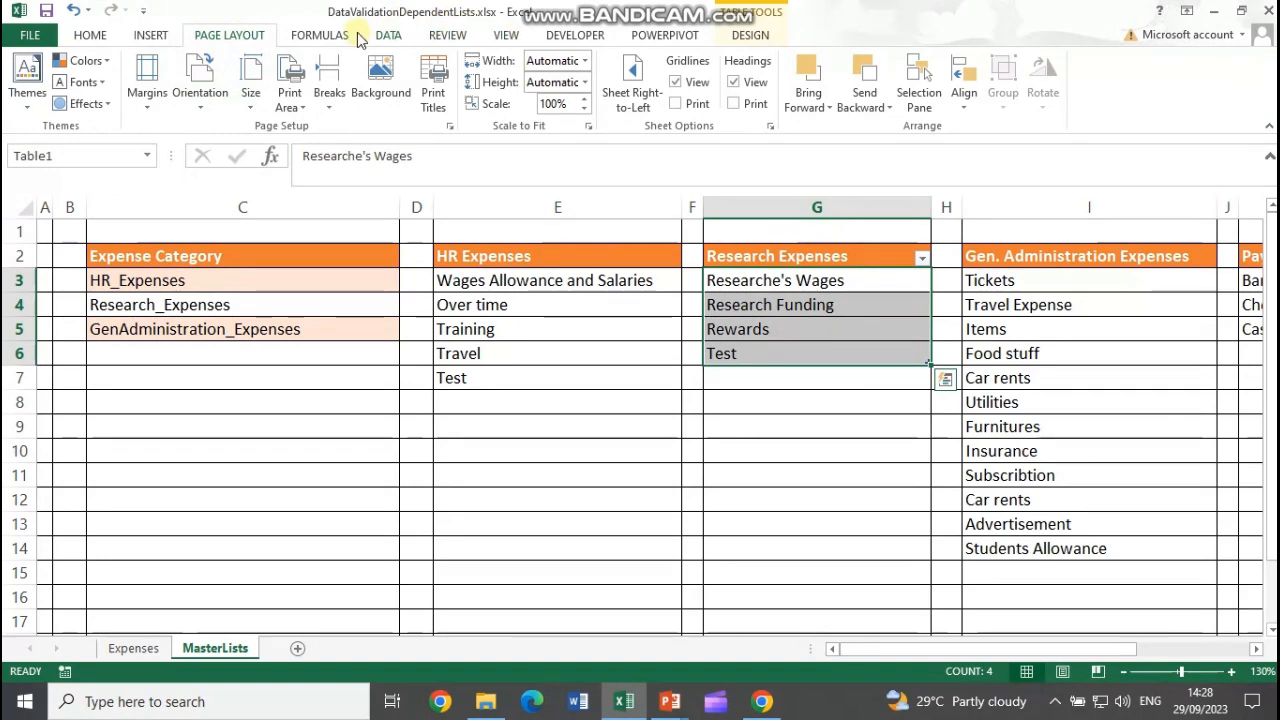
{"action": "left_click", "coordinate": [330, 35]}
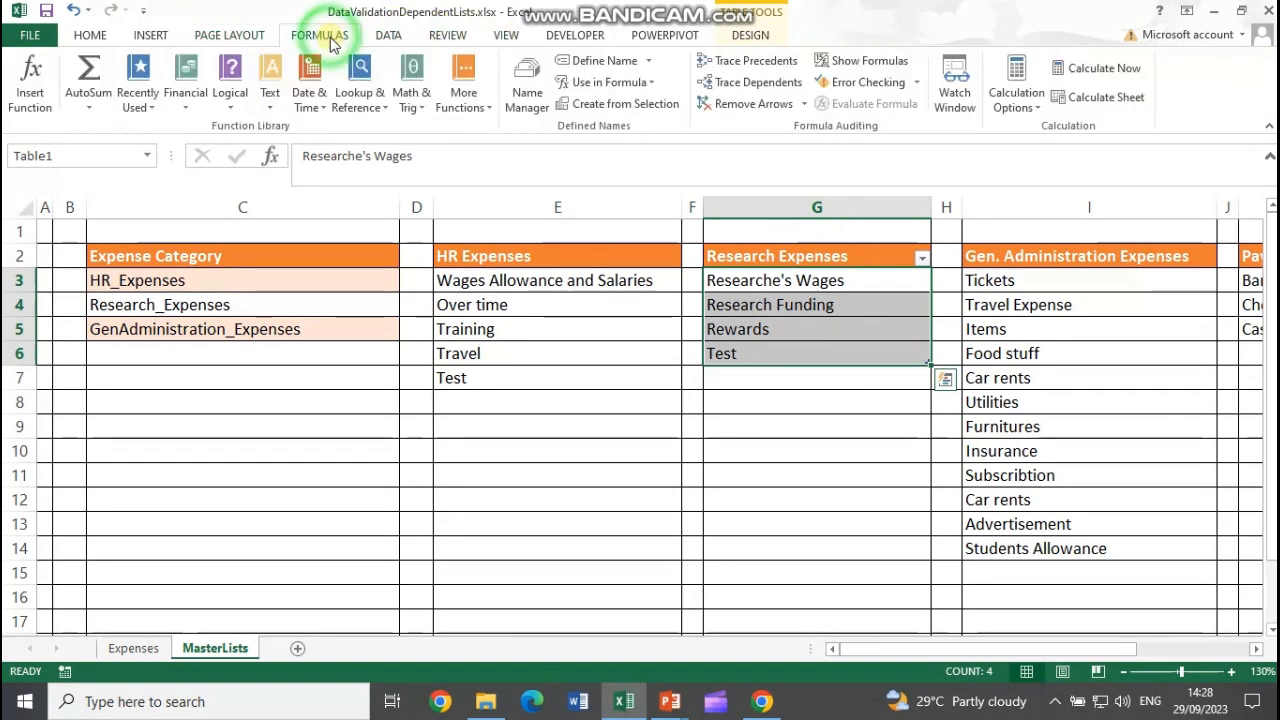
{"action": "left_click", "coordinate": [620, 63]}
{"action": "left_click_drag", "start_coordinate": [979, 228], "coordinate": [873, 220]}
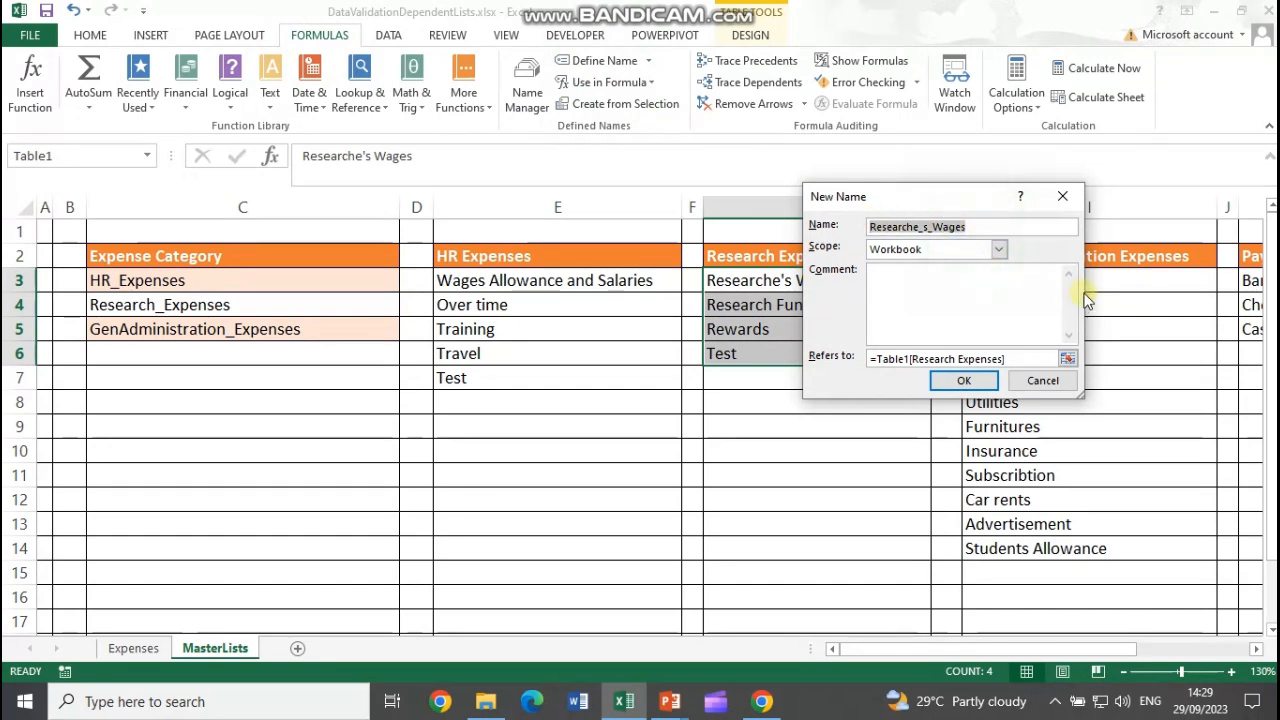
{"action": "type", "text": "Res"}
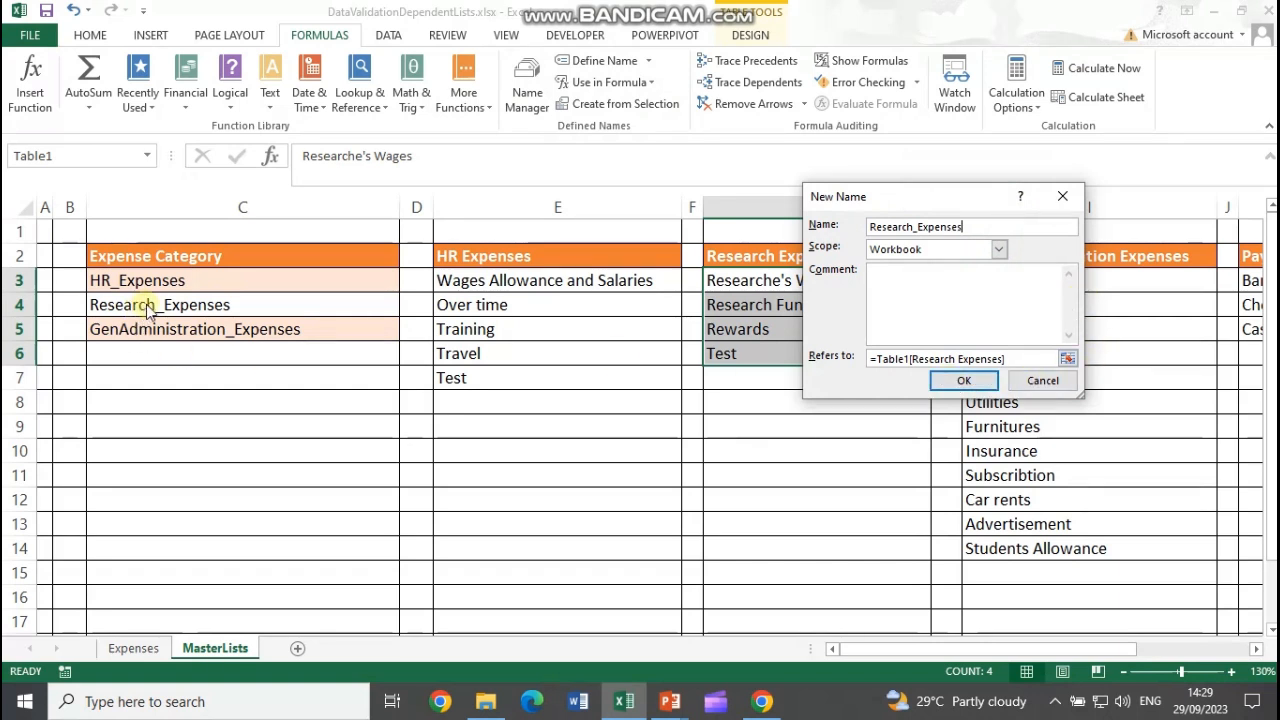
{"action": "left_click", "coordinate": [962, 381]}
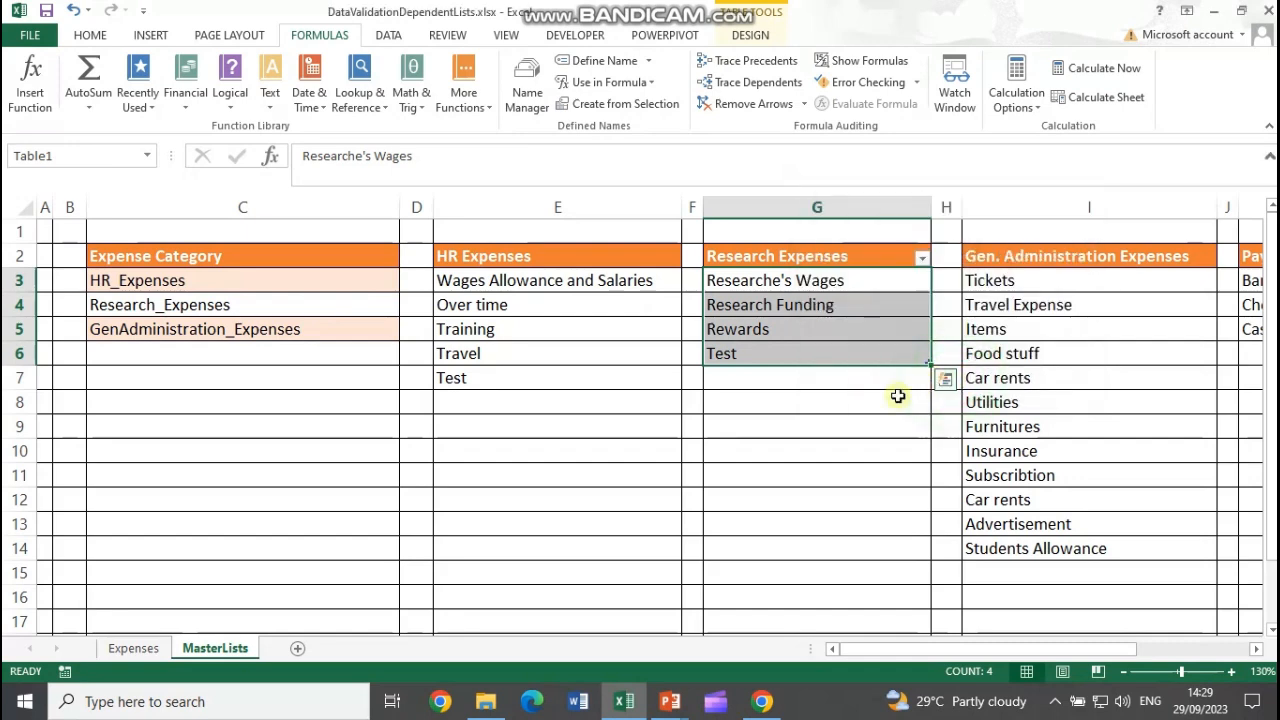
- Set the category in E2 of the Expenses sheet to Research_Expenses and check the Expense Detail choices in F2
{"action": "left_click", "coordinate": [133, 648]}
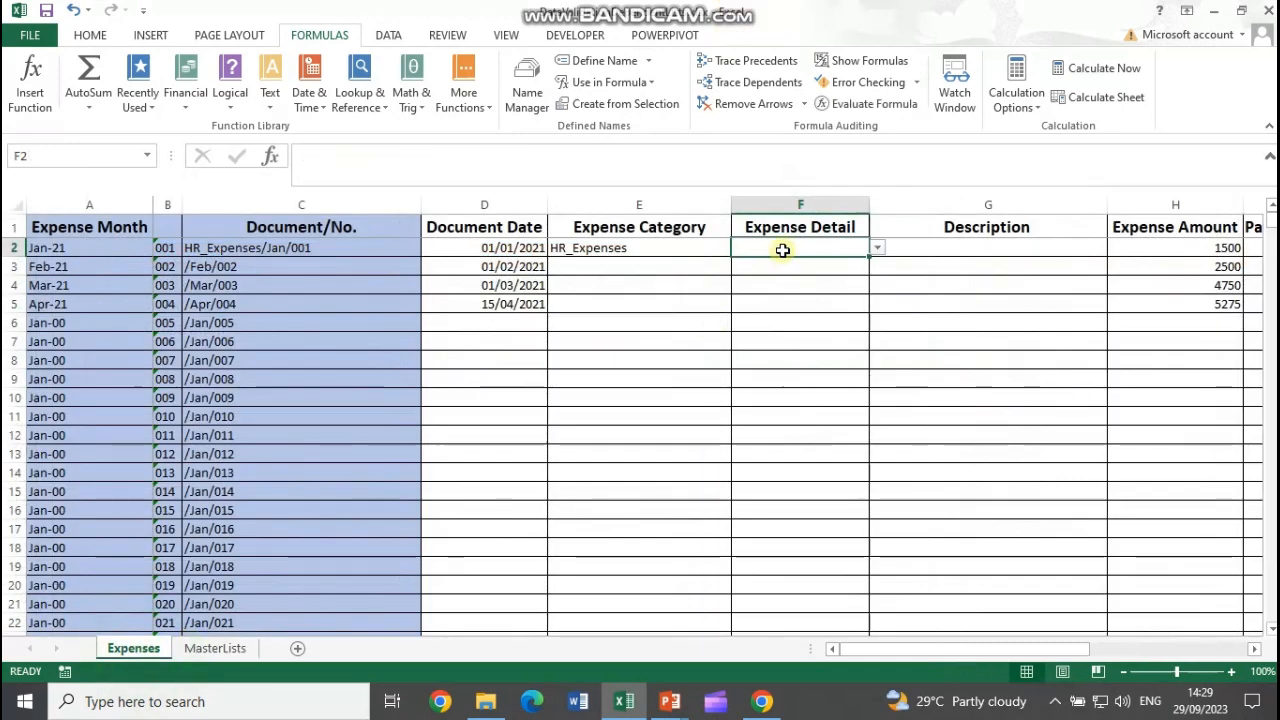
{"action": "left_click", "coordinate": [632, 253]}
{"action": "left_click", "coordinate": [738, 248]}
{"action": "left_click", "coordinate": [640, 265]}
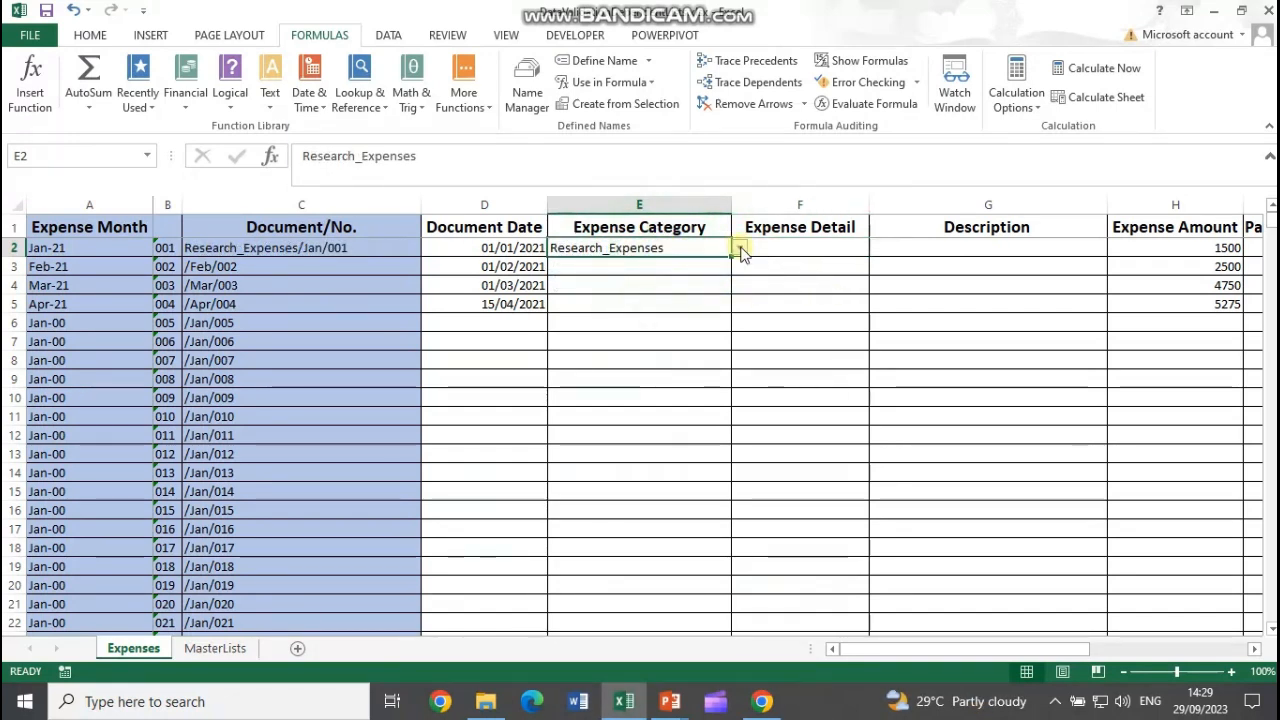
{"action": "left_click", "coordinate": [762, 248]}
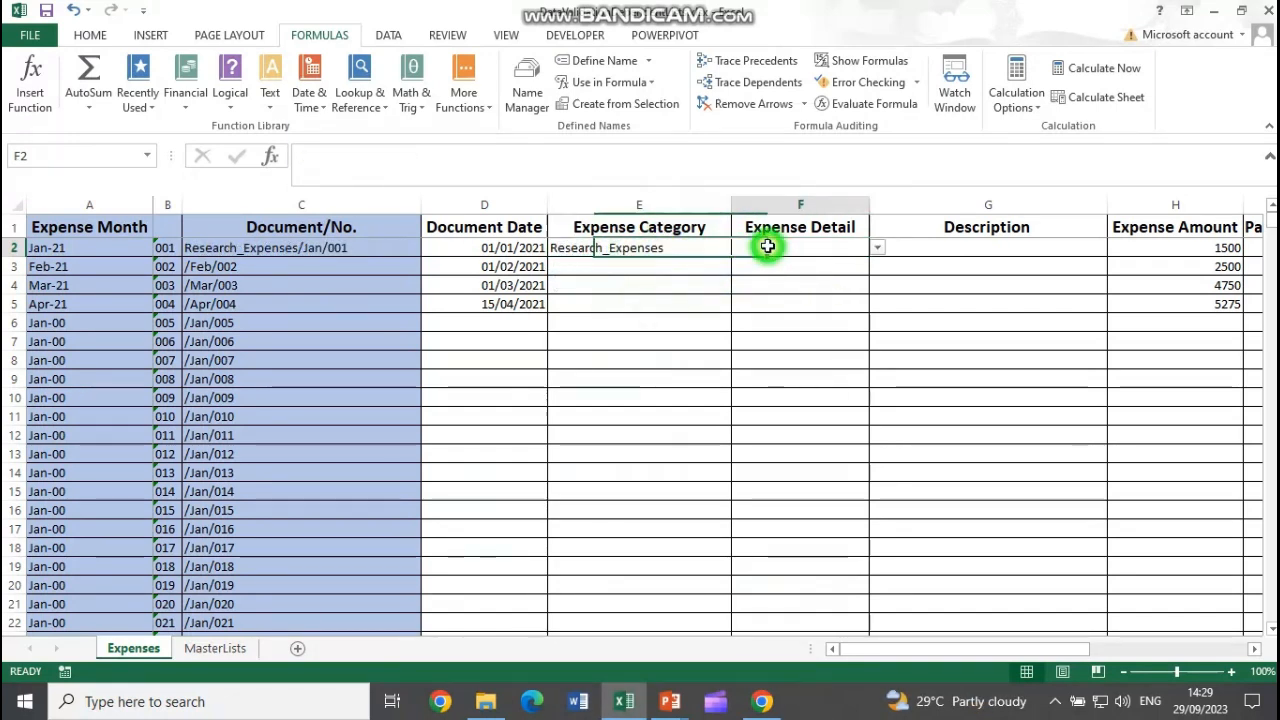
{"action": "left_click", "coordinate": [878, 249]}
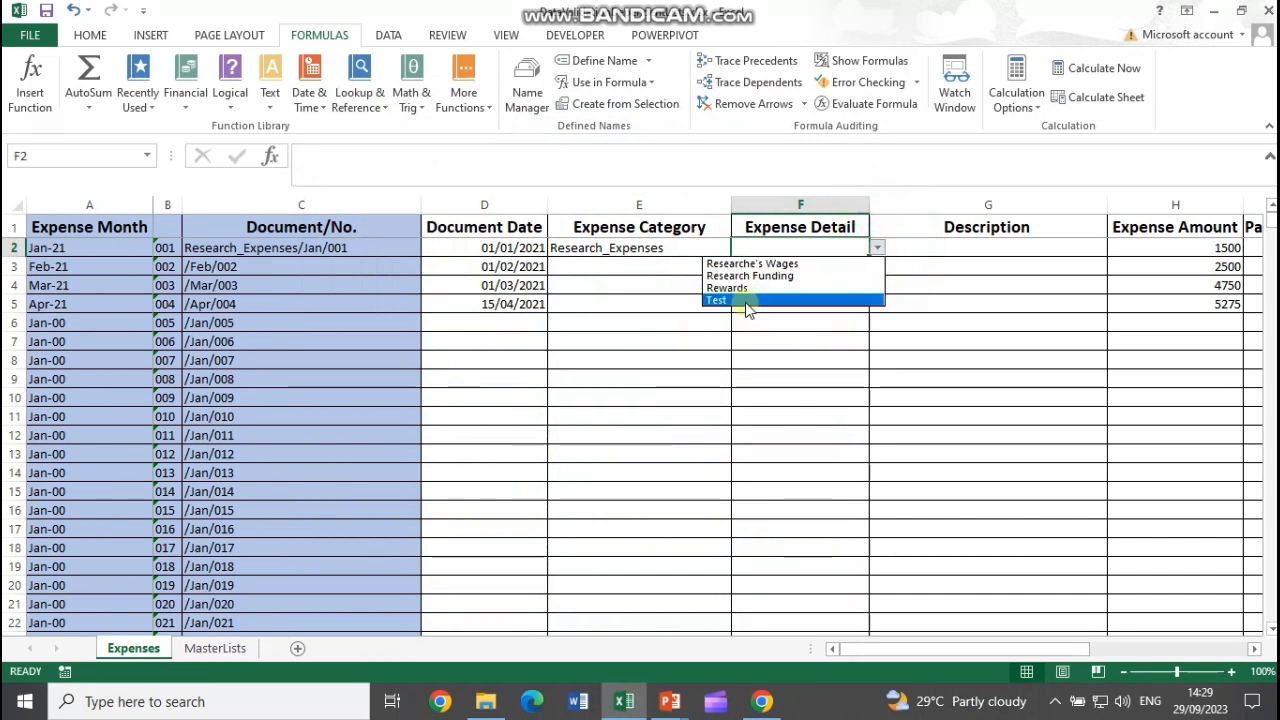
{"action": "left_click", "coordinate": [820, 245]}
- Switch the category in E2 back to HR_Expenses and check which Expense Detail choices F2 offers
{"action": "left_click", "coordinate": [636, 247]}
{"action": "left_click", "coordinate": [739, 248]}
{"action": "left_click", "coordinate": [665, 264]}
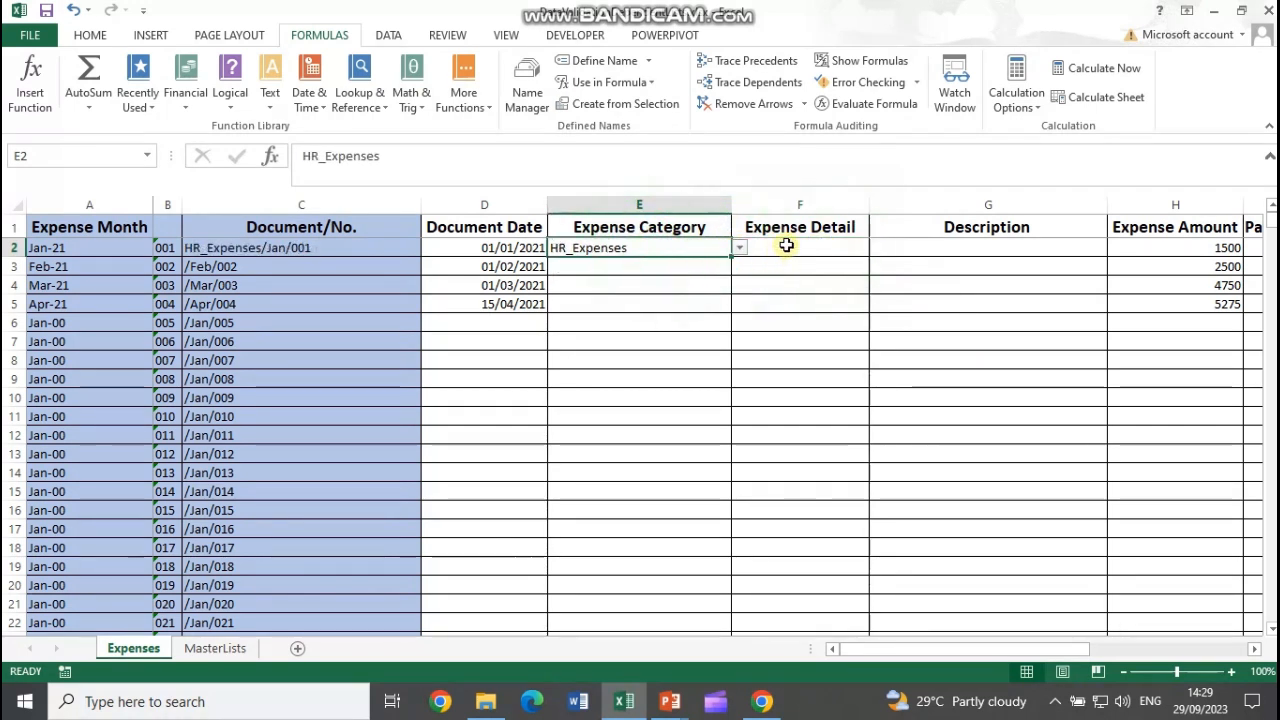
{"action": "left_click", "coordinate": [788, 247]}
{"action": "left_click", "coordinate": [876, 250]}
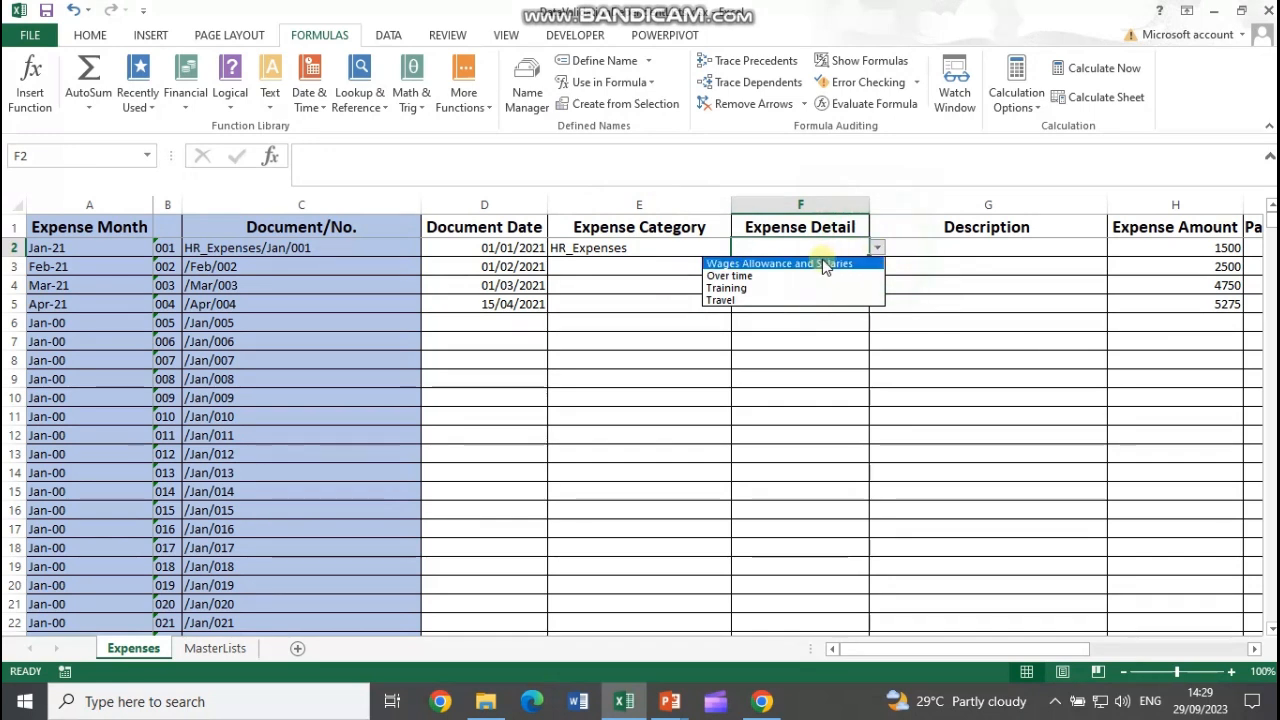
{"action": "key", "text": "Escape"}
{"action": "left_click", "coordinate": [645, 233]}
{"action": "left_click", "coordinate": [706, 248]}
{"action": "left_click", "coordinate": [803, 248]}
{"action": "left_click", "coordinate": [876, 250]}
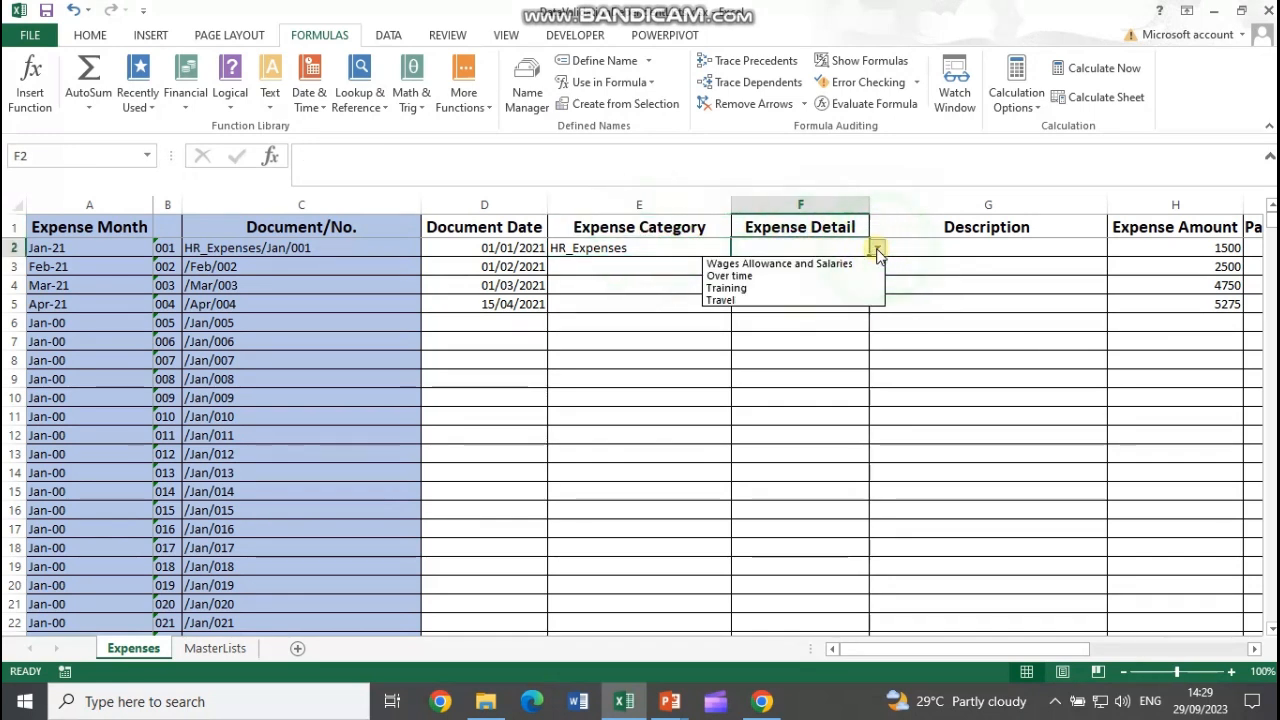
{"action": "left_click", "coordinate": [801, 247]}
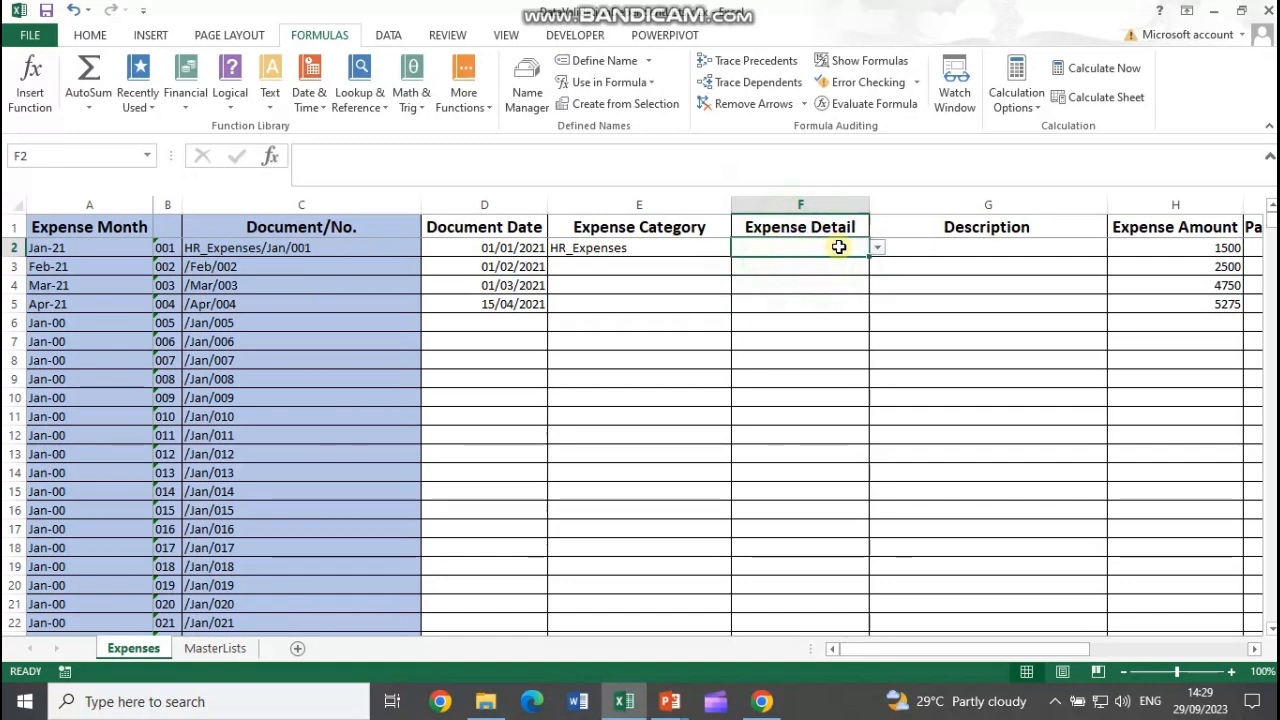
- Review the list source in the data validation settings of the Expense Detail cells F2:F5
{"action": "left_click_drag", "start_coordinate": [803, 242], "coordinate": [797, 303]}
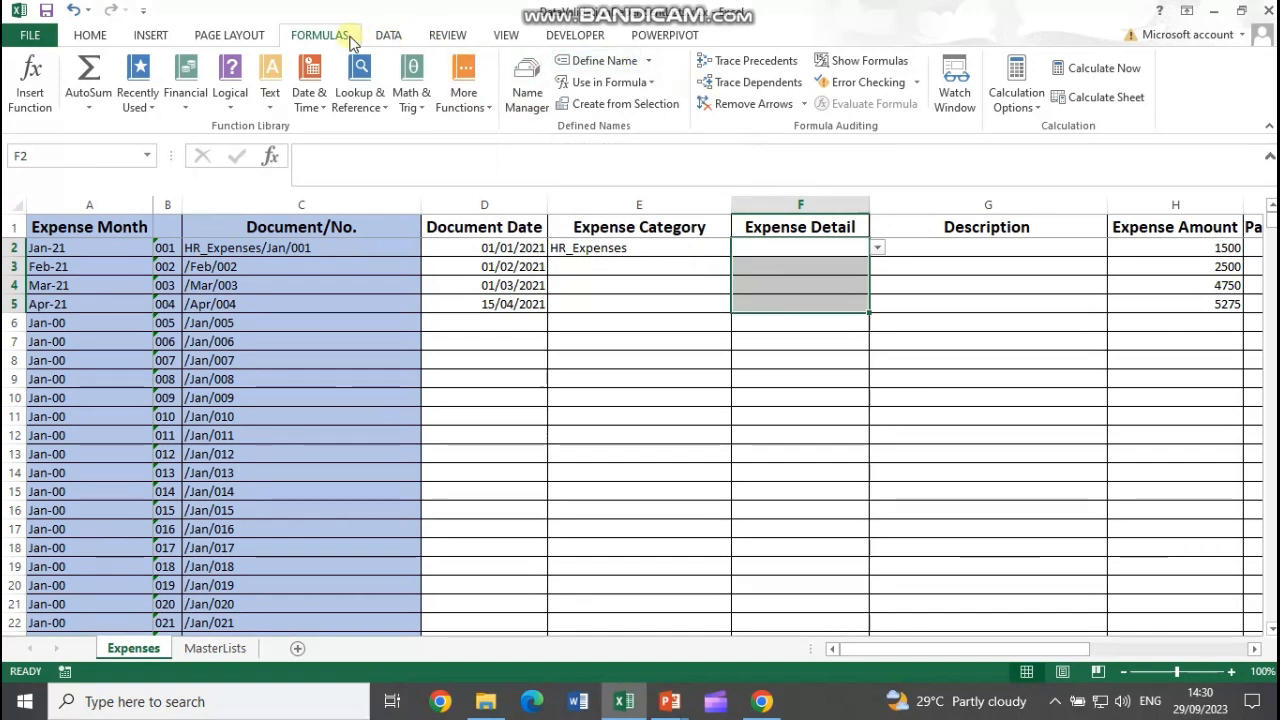
{"action": "left_click", "coordinate": [388, 35]}
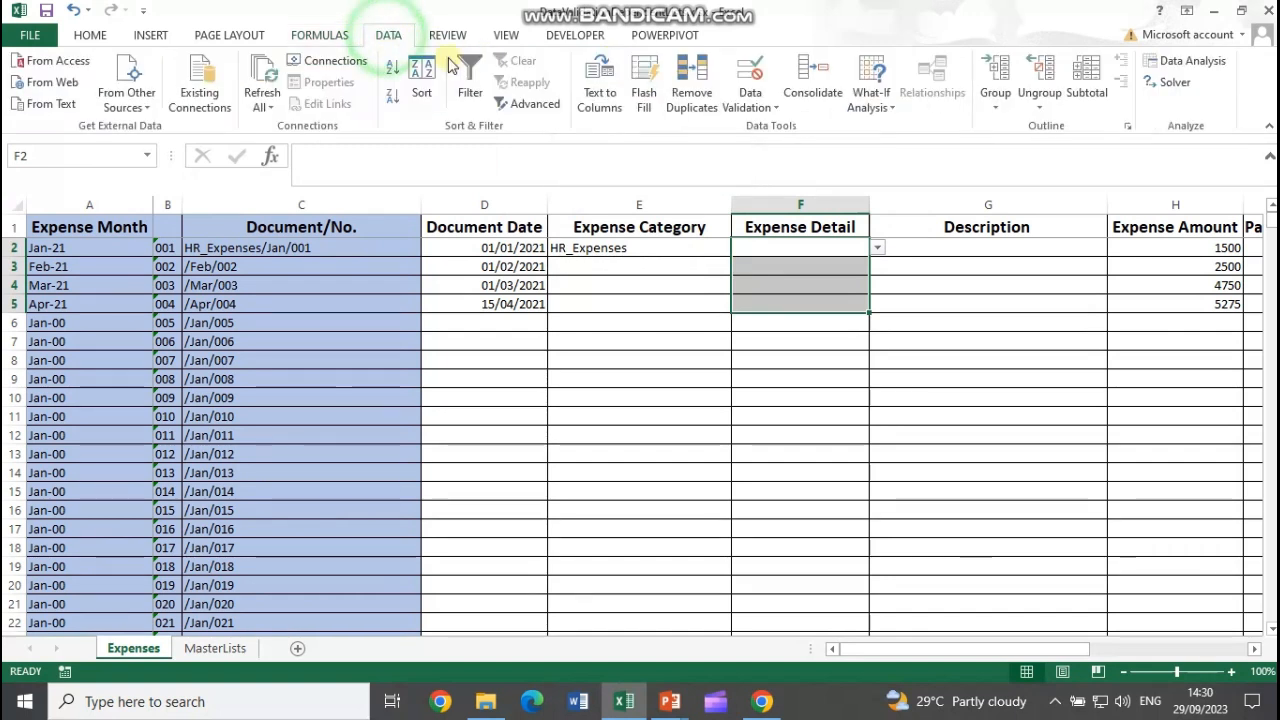
{"action": "left_click", "coordinate": [752, 100]}
{"action": "left_click", "coordinate": [792, 127]}
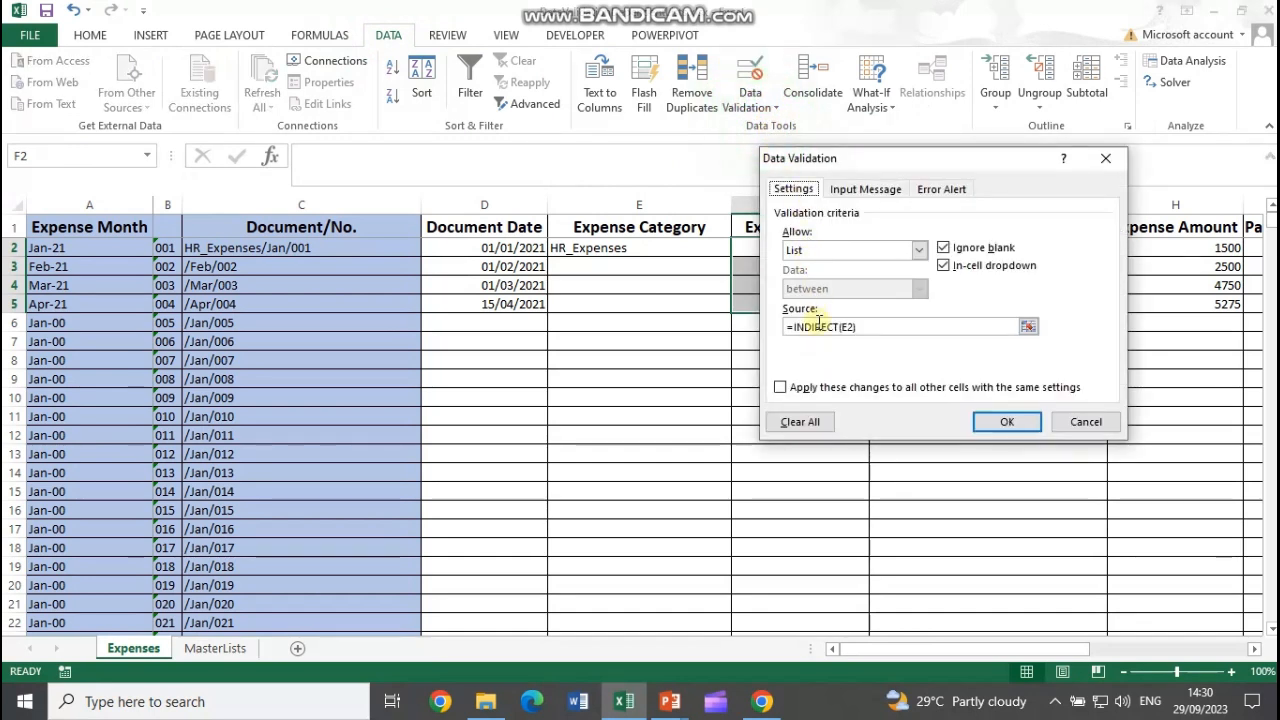
{"action": "left_click", "coordinate": [992, 418]}
- Choose Research_Expenses as the category in E2 and inspect the dependent Expense Detail choices in F2
{"action": "left_click", "coordinate": [817, 246]}
{"action": "left_click", "coordinate": [689, 242]}
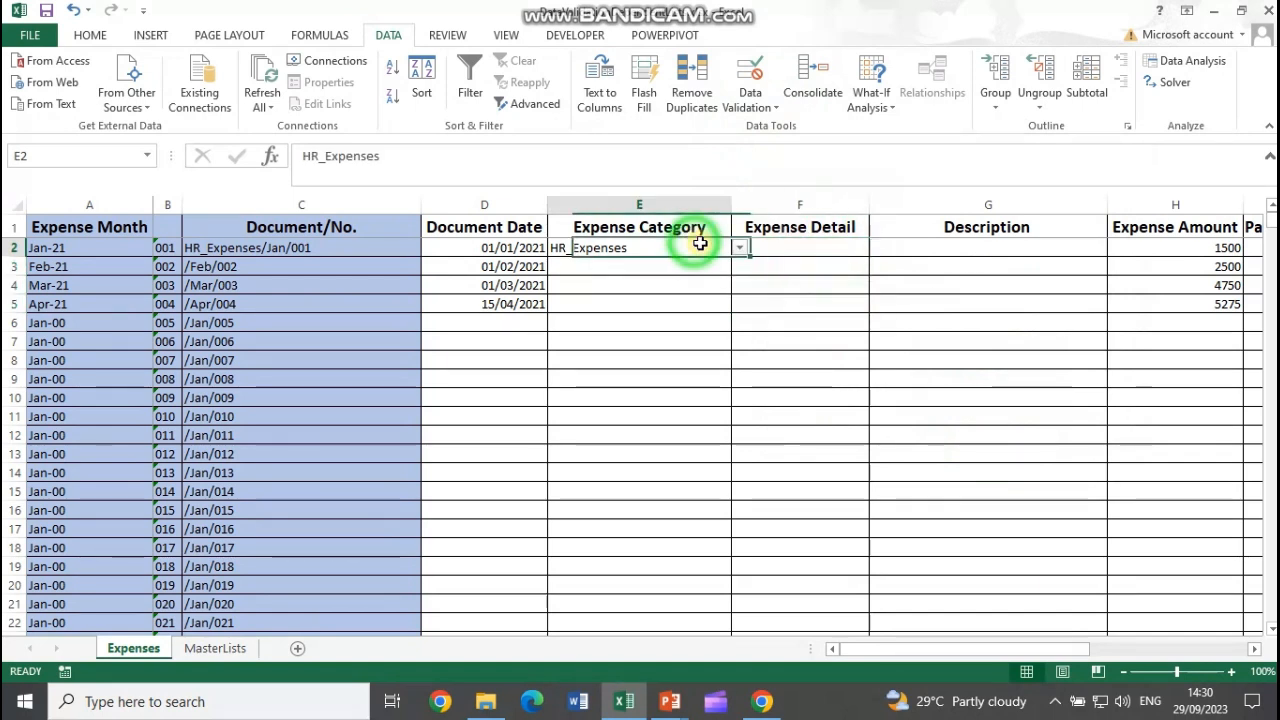
{"action": "left_click", "coordinate": [737, 248]}
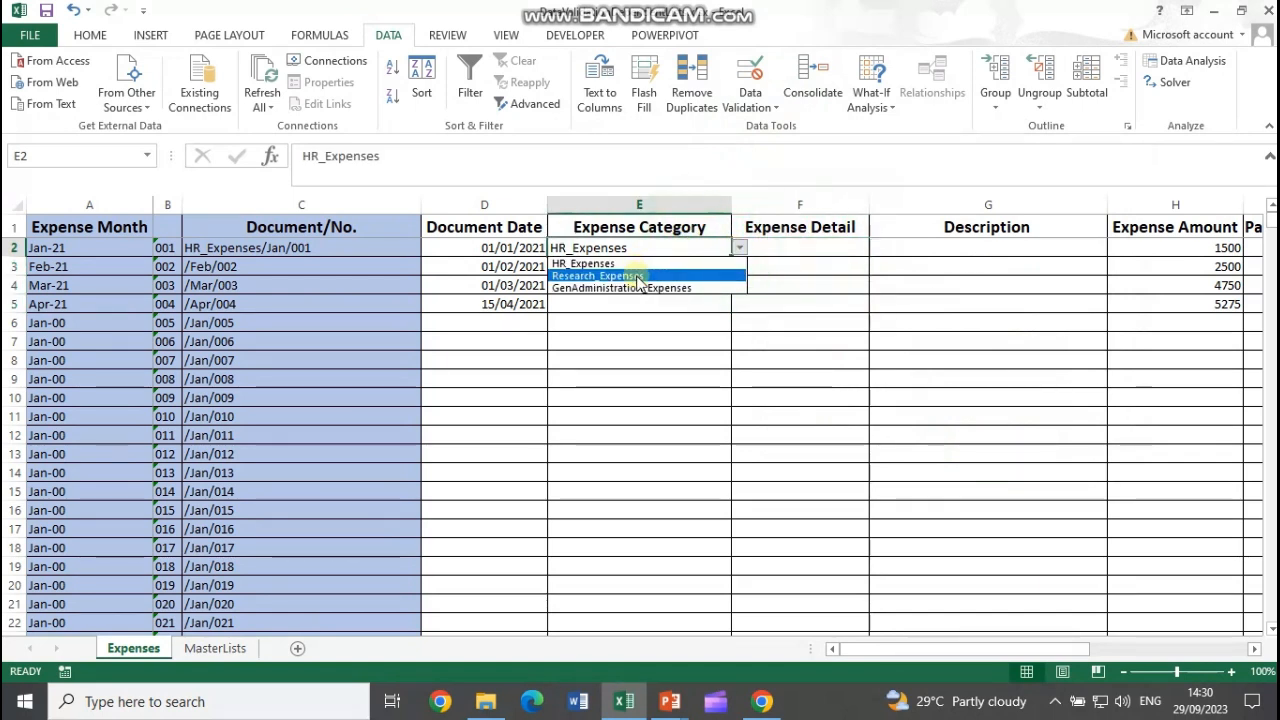
{"action": "left_click", "coordinate": [638, 276]}
{"action": "left_click", "coordinate": [762, 248]}
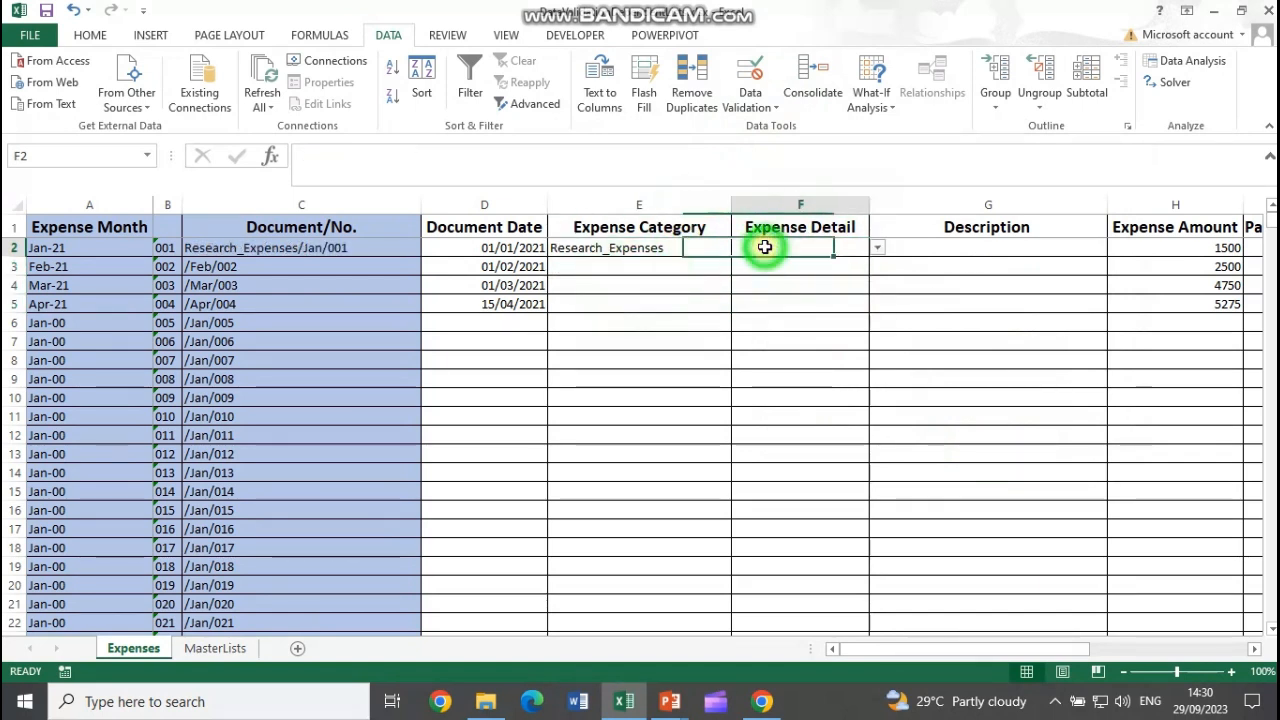
{"action": "left_click", "coordinate": [875, 250]}
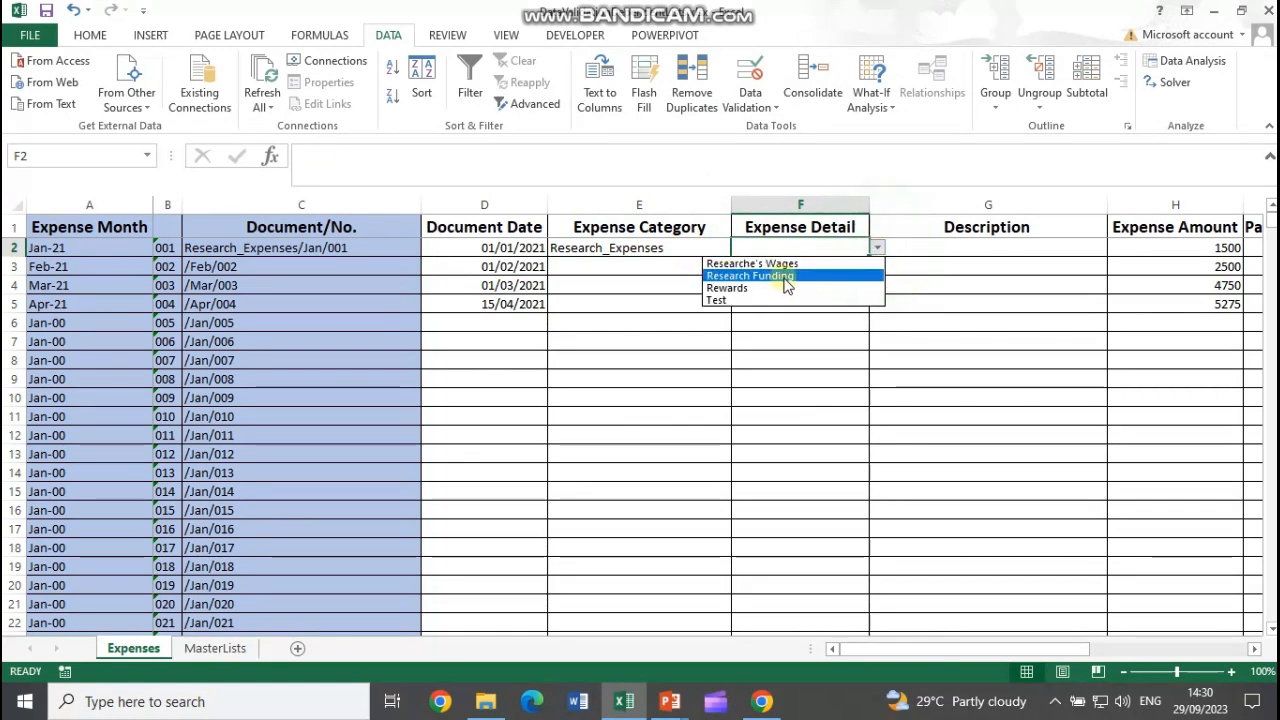
{"action": "left_click", "coordinate": [804, 249]}
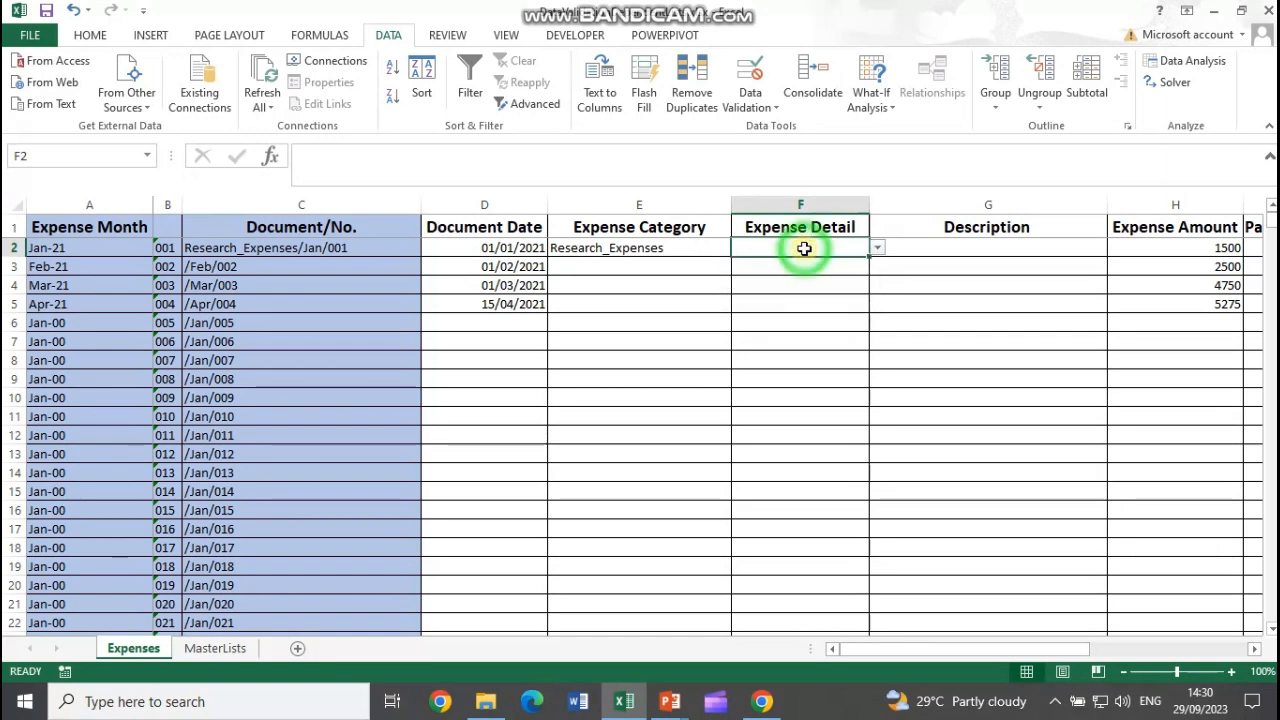
- Add Test1 as a new item in G7, directly below the Research Expenses list on the MasterLists sheet
{"action": "left_click", "coordinate": [215, 648]}
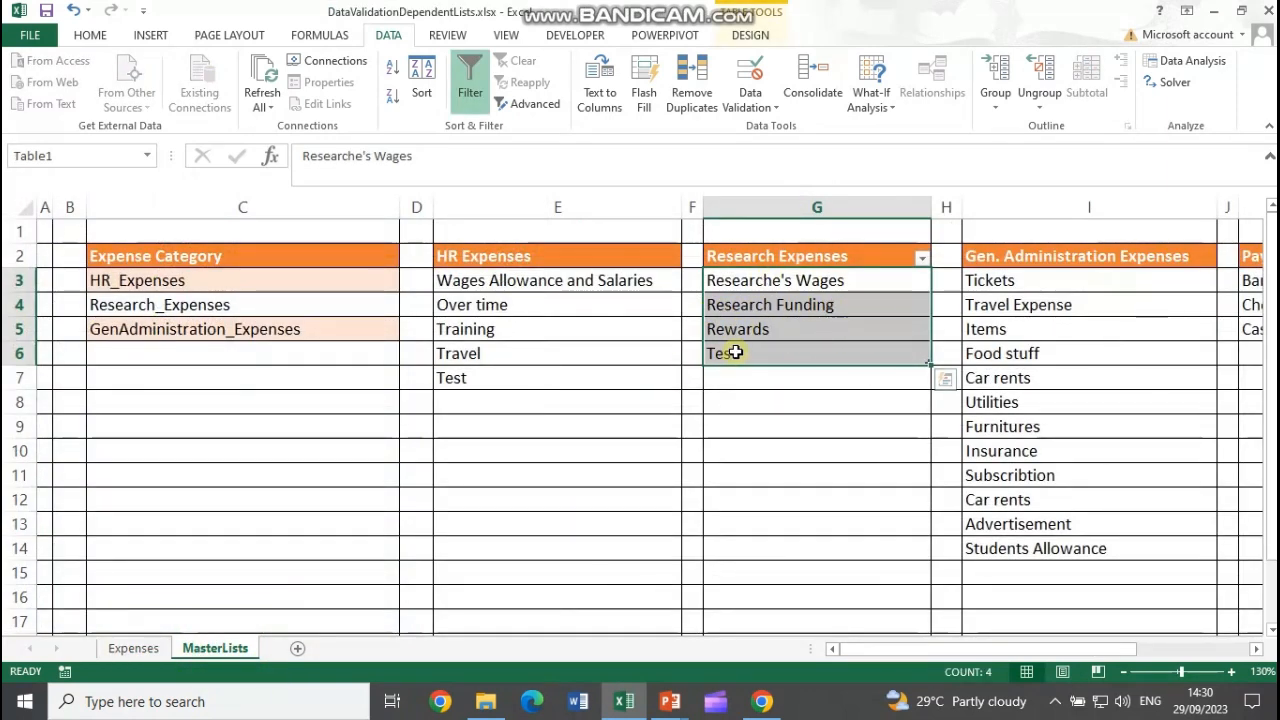
{"action": "left_click", "coordinate": [763, 381]}
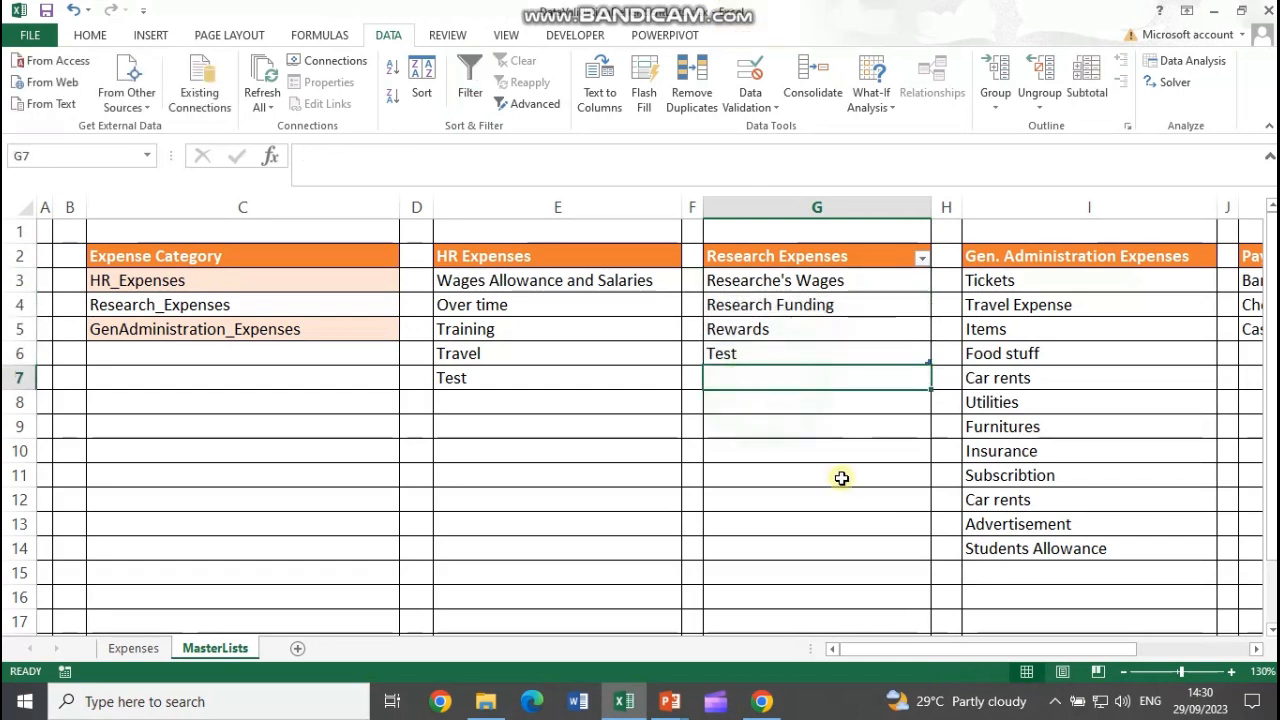
{"action": "type", "text": "Test"}
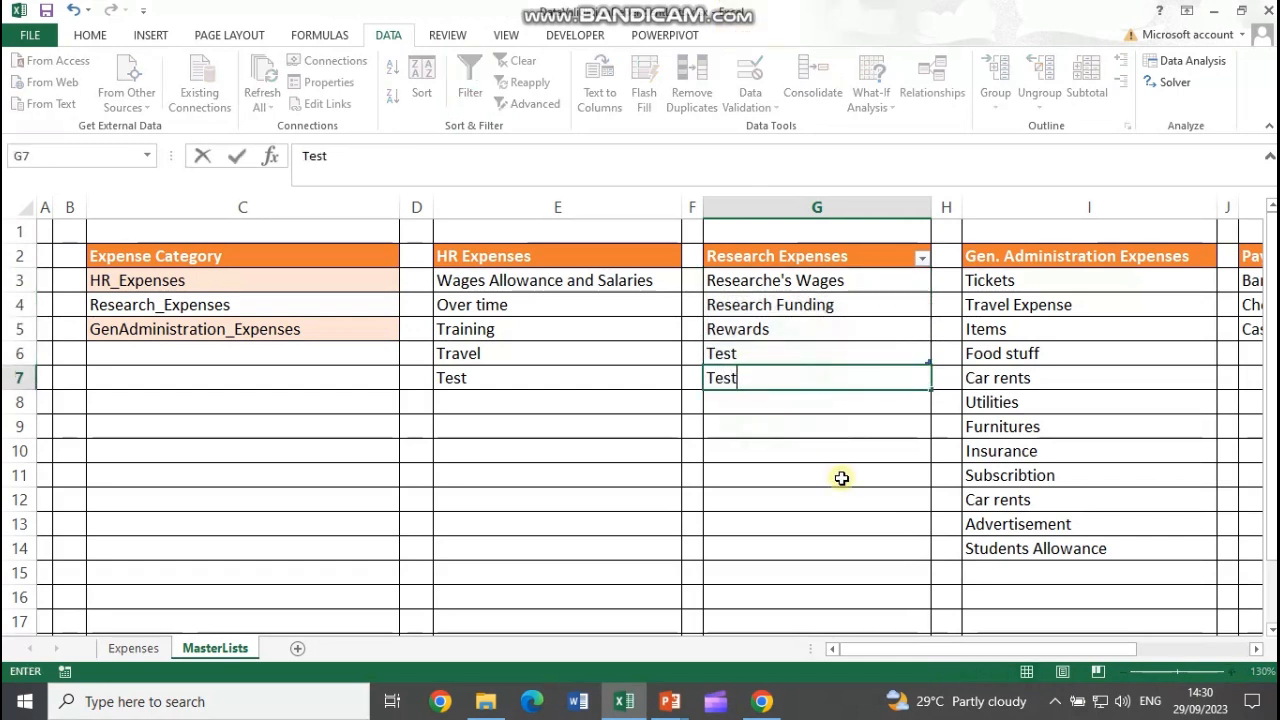
{"action": "key", "text": "Return"}
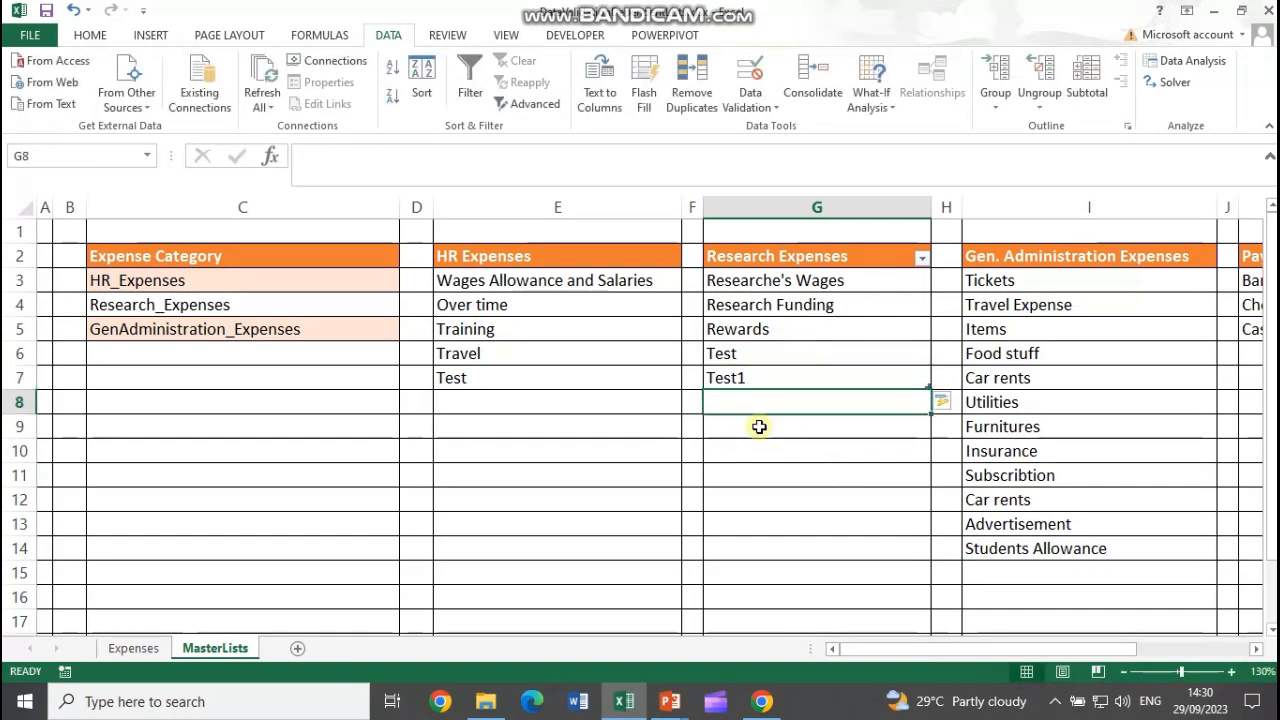
- Choose Test1 as the Expense Detail in F2 of the Expenses sheet for the Research_Expenses category
{"action": "left_click", "coordinate": [133, 648]}
{"action": "left_click", "coordinate": [813, 250]}
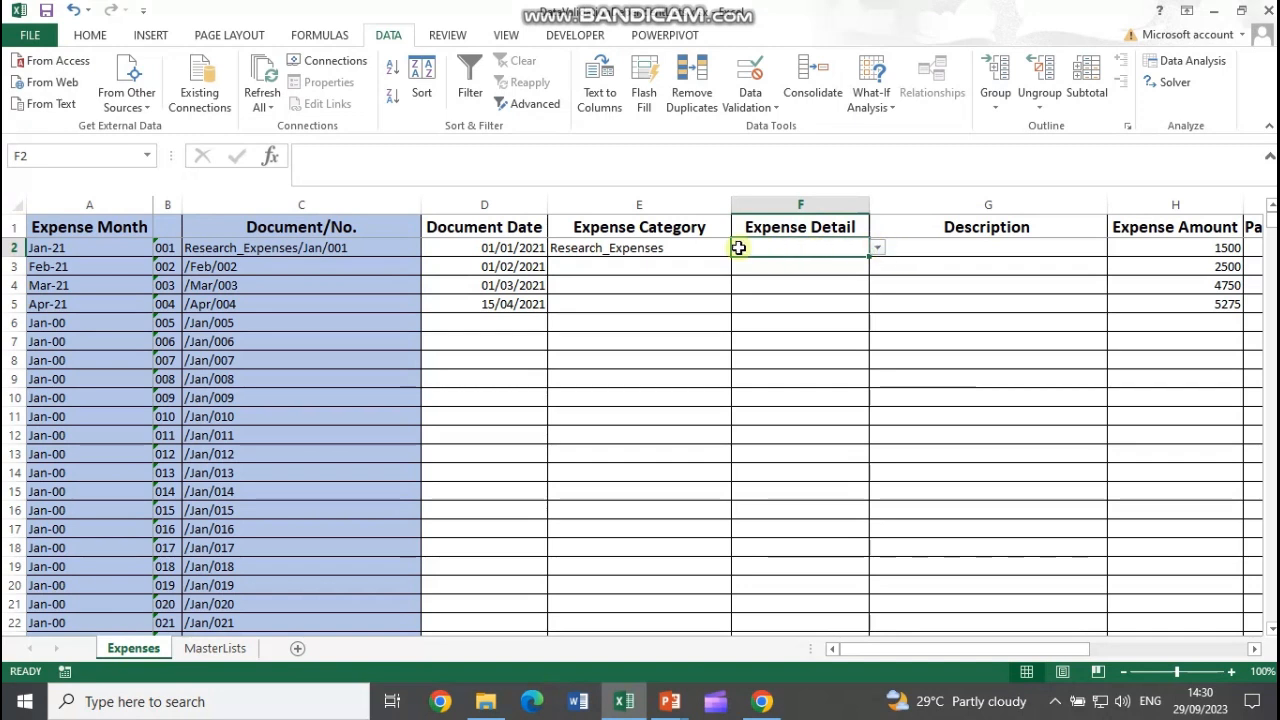
{"action": "left_click", "coordinate": [693, 250]}
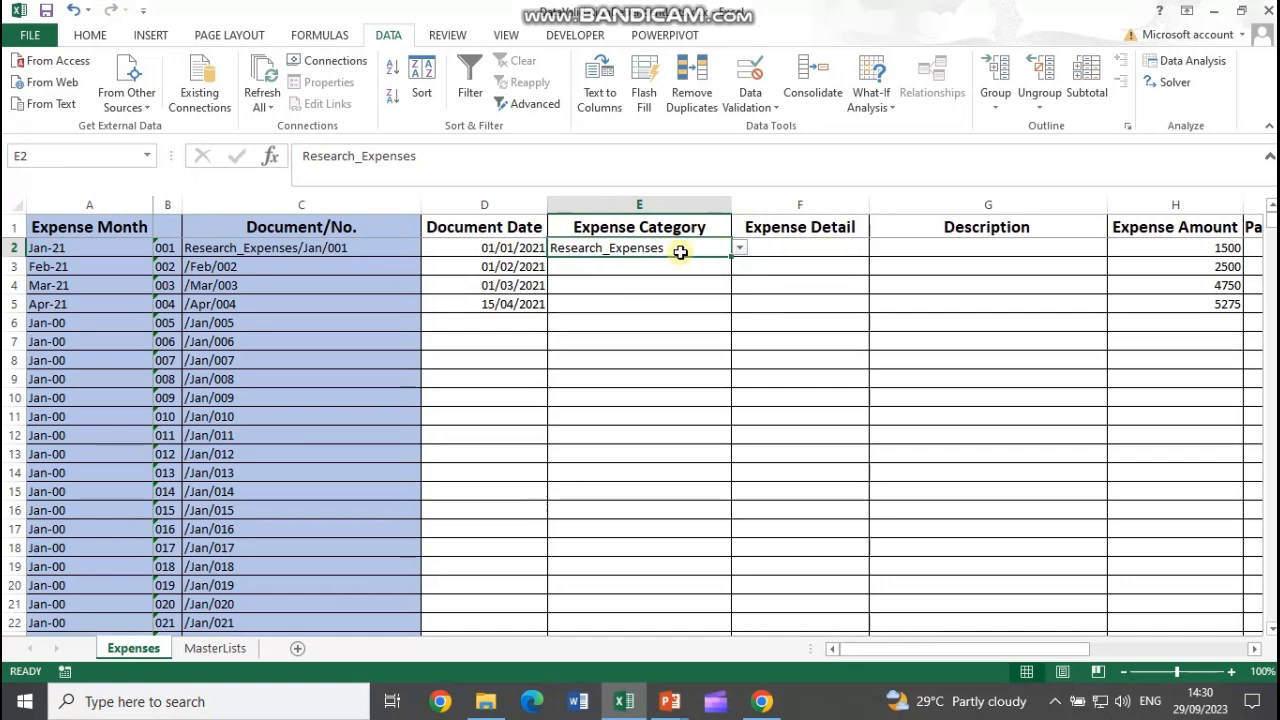
{"action": "left_click", "coordinate": [813, 250]}
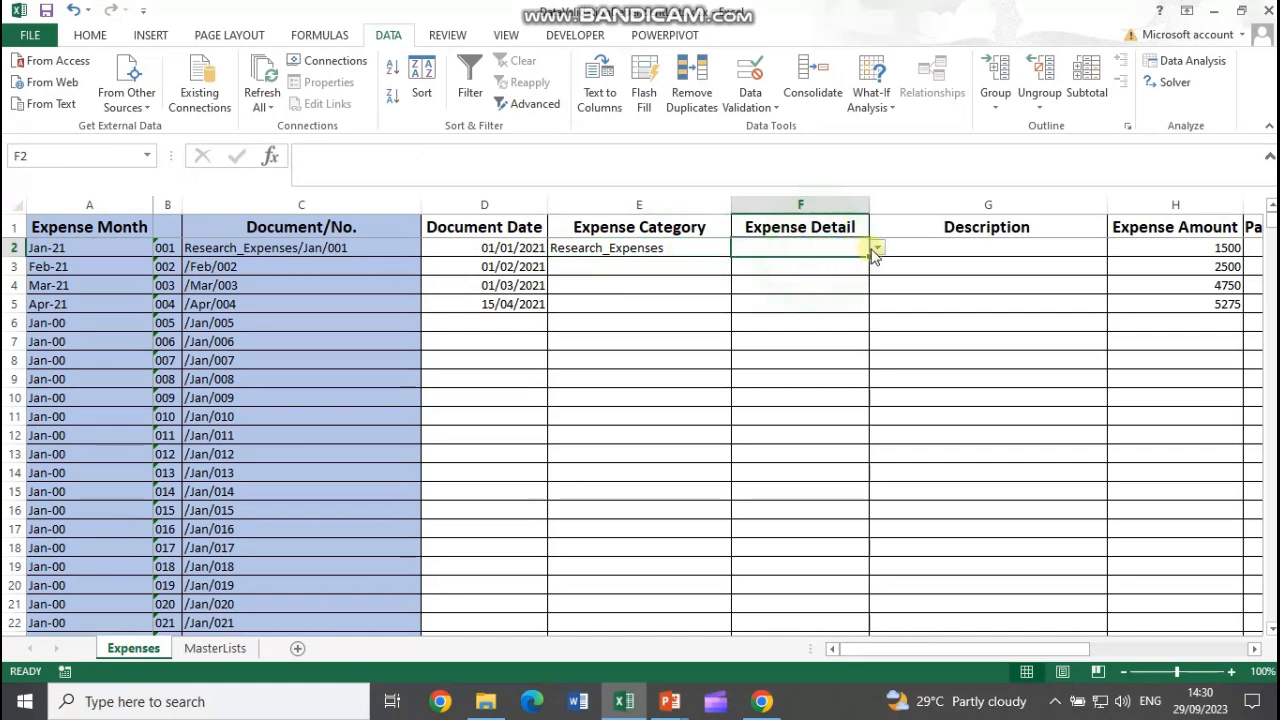
{"action": "left_click", "coordinate": [877, 250]}
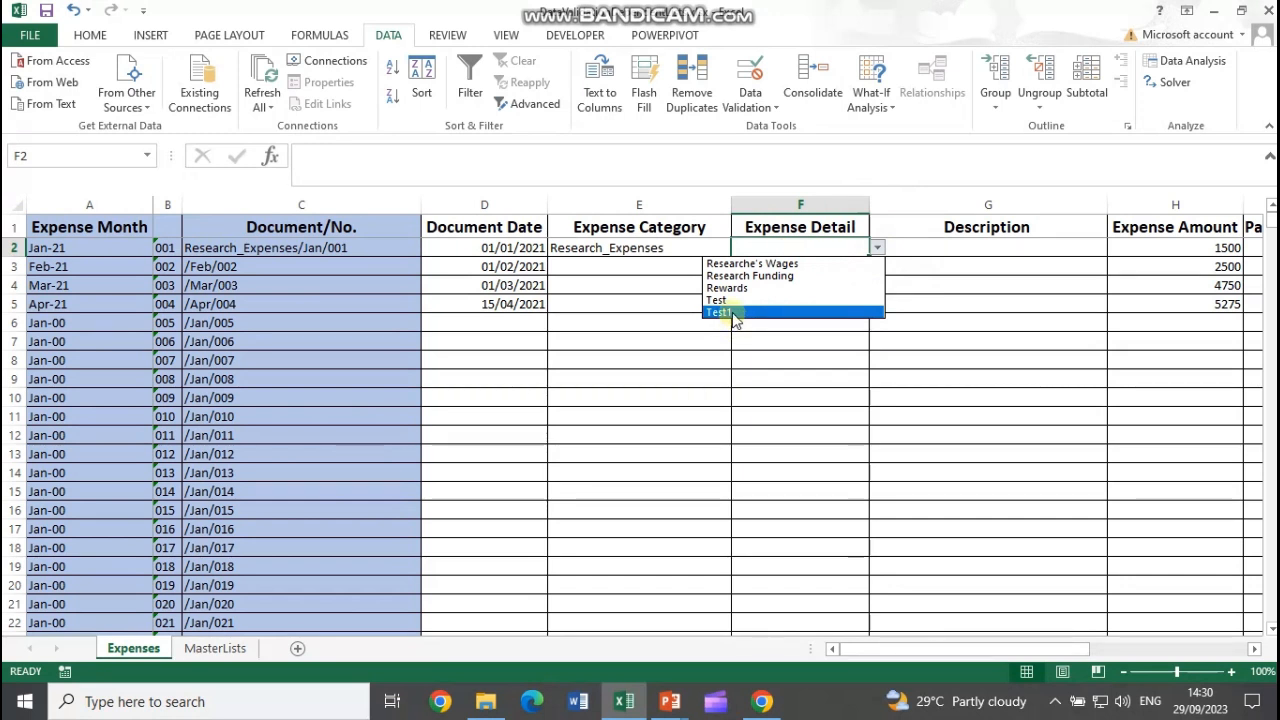
{"action": "left_click", "coordinate": [729, 313]}
- Compare the HR Expenses items, the Research Expenses table items and the Expense Category entries on the MasterLists sheet
{"action": "left_click", "coordinate": [215, 648]}
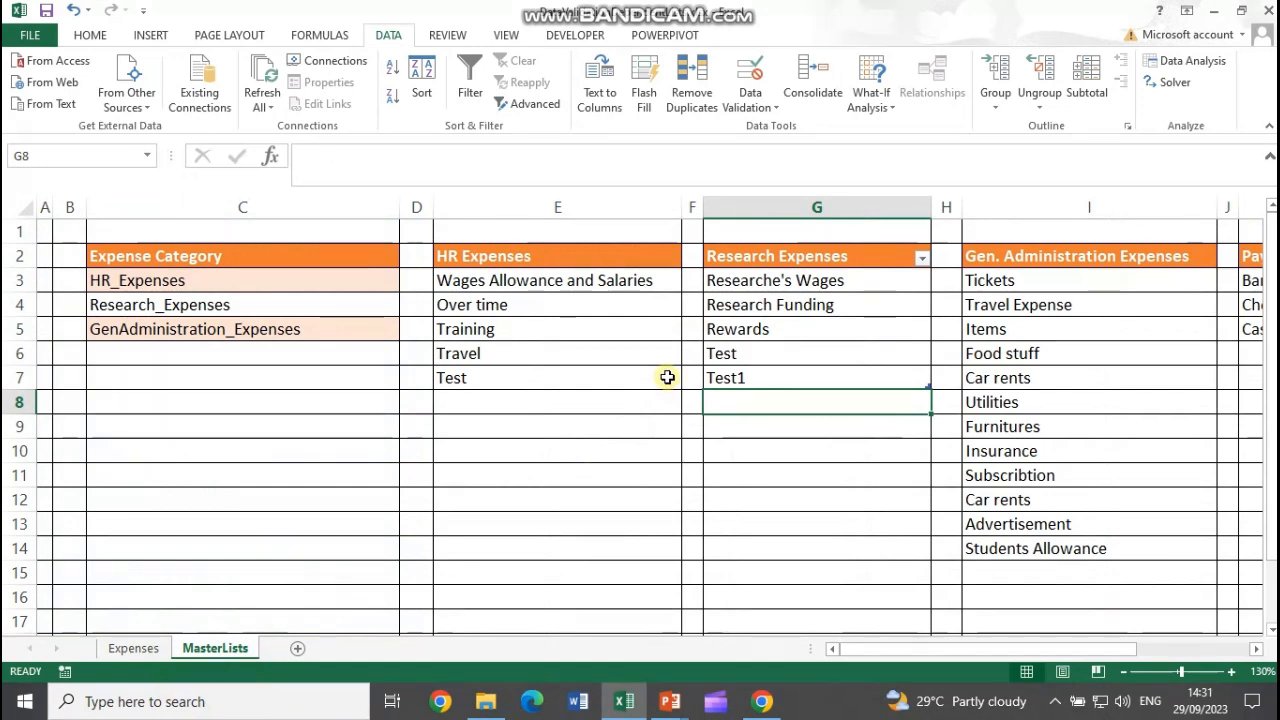
{"action": "left_click_drag", "start_coordinate": [609, 280], "coordinate": [597, 389]}
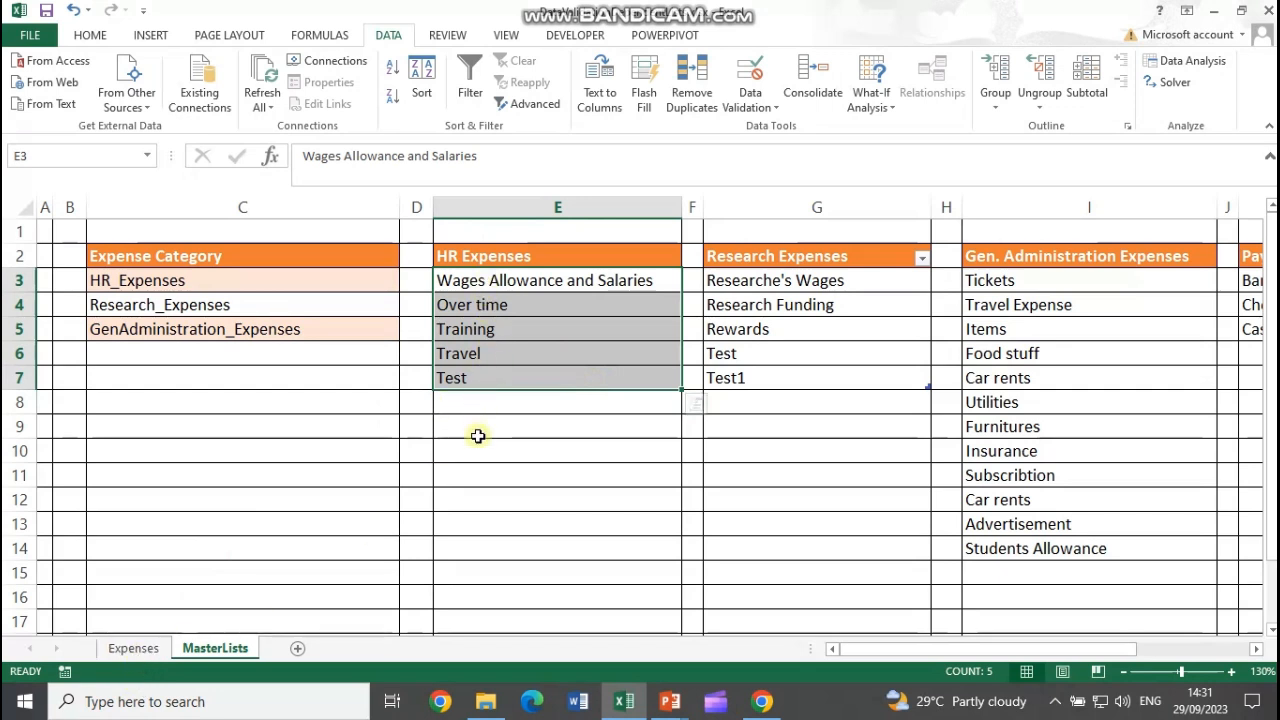
{"action": "left_click_drag", "start_coordinate": [734, 283], "coordinate": [733, 374]}
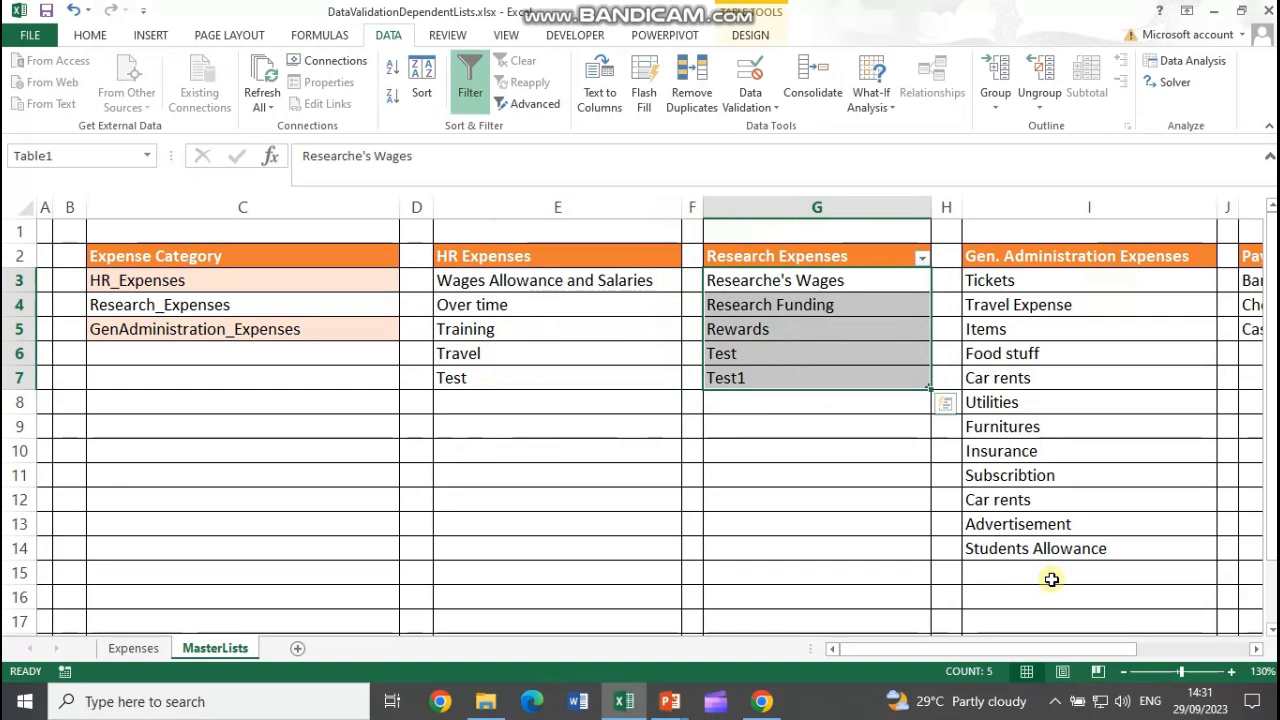
{"action": "left_click_drag", "start_coordinate": [205, 282], "coordinate": [206, 332]}
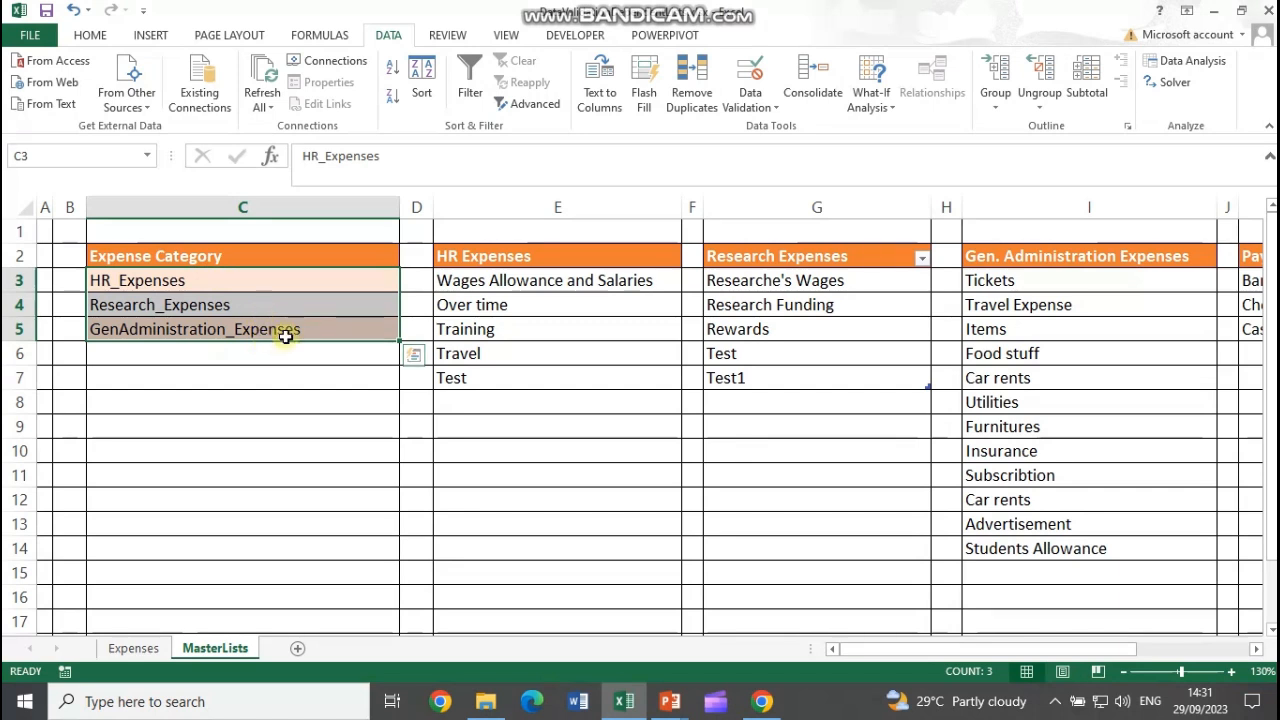
{"action": "left_click", "coordinate": [336, 330]}
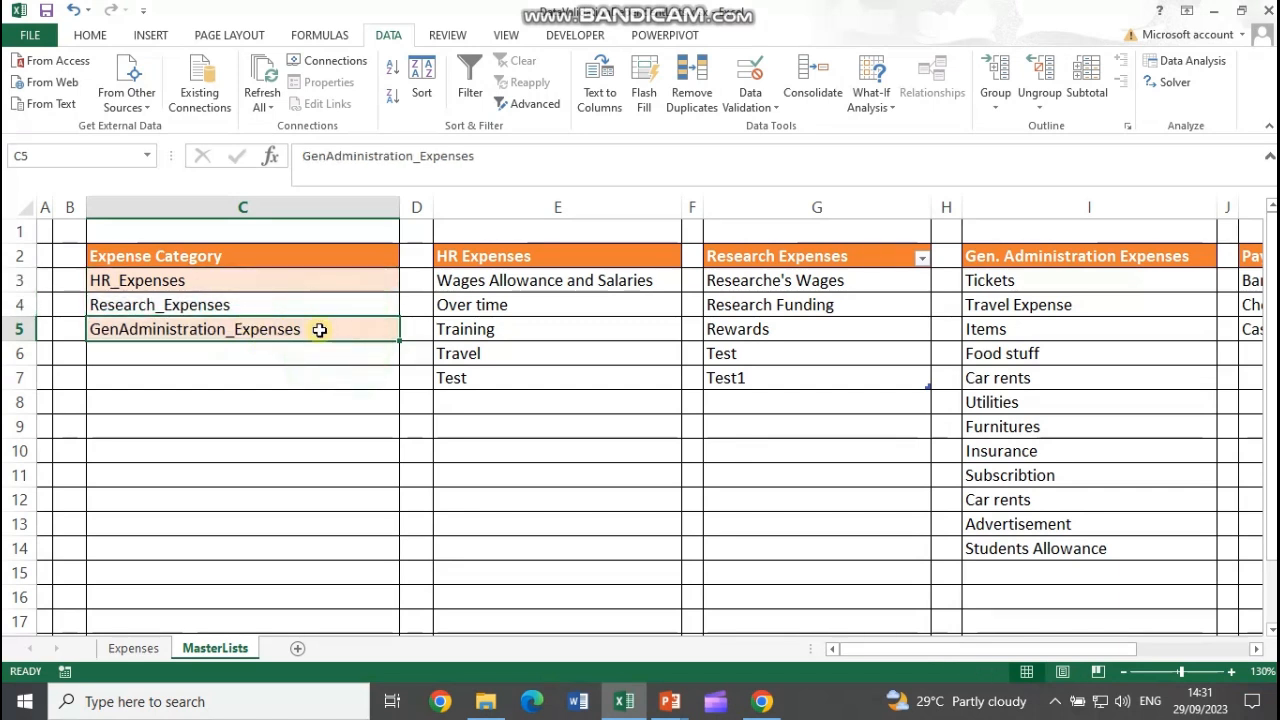
{"action": "left_click_drag", "start_coordinate": [209, 283], "coordinate": [210, 329]}
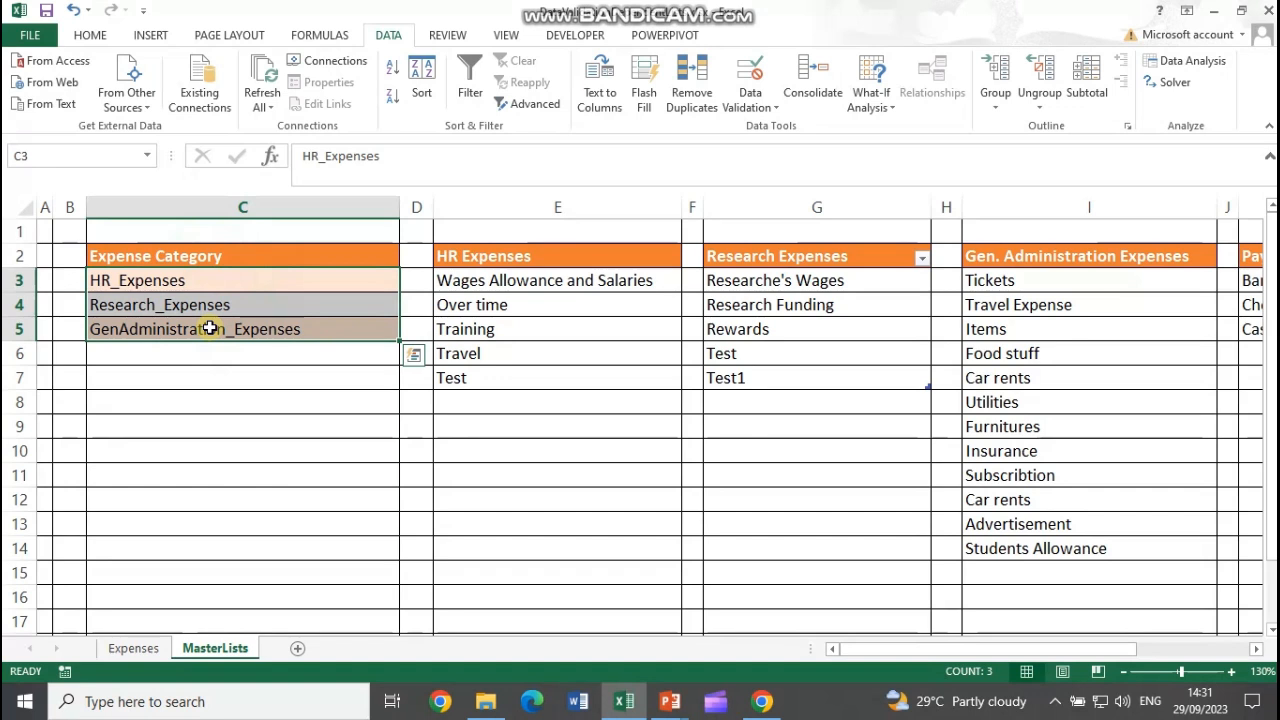
- Format the Gen. Administration Expenses list in I2:I14 as a table with a light orange style, using I2 as header
{"action": "left_click_drag", "start_coordinate": [1038, 260], "coordinate": [1034, 547]}
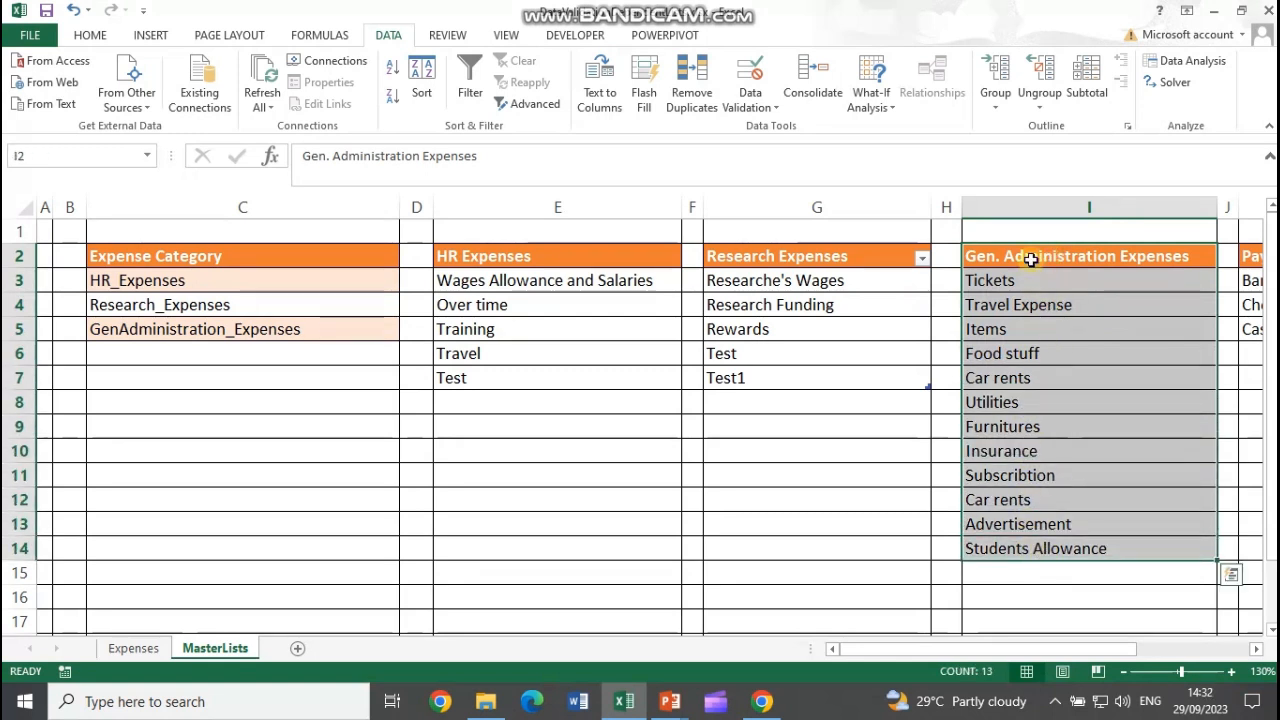
{"action": "left_click_drag", "start_coordinate": [1038, 258], "coordinate": [1023, 550]}
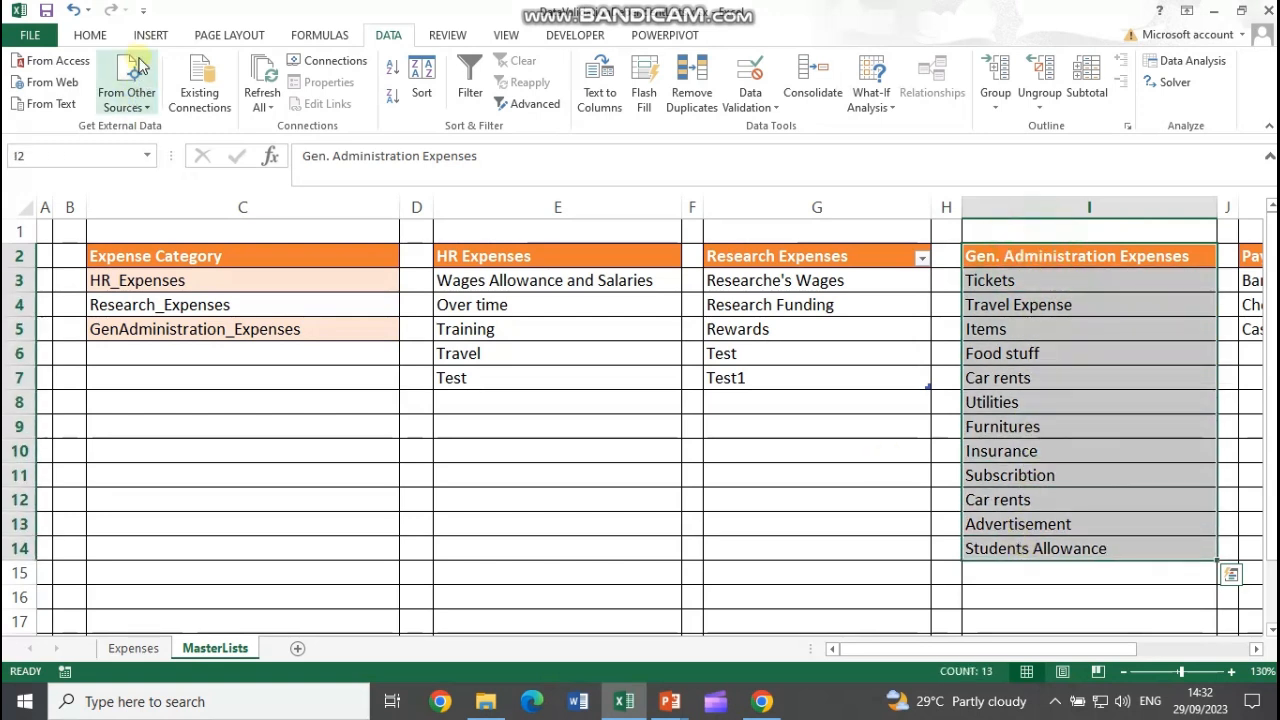
{"action": "left_click", "coordinate": [89, 35]}
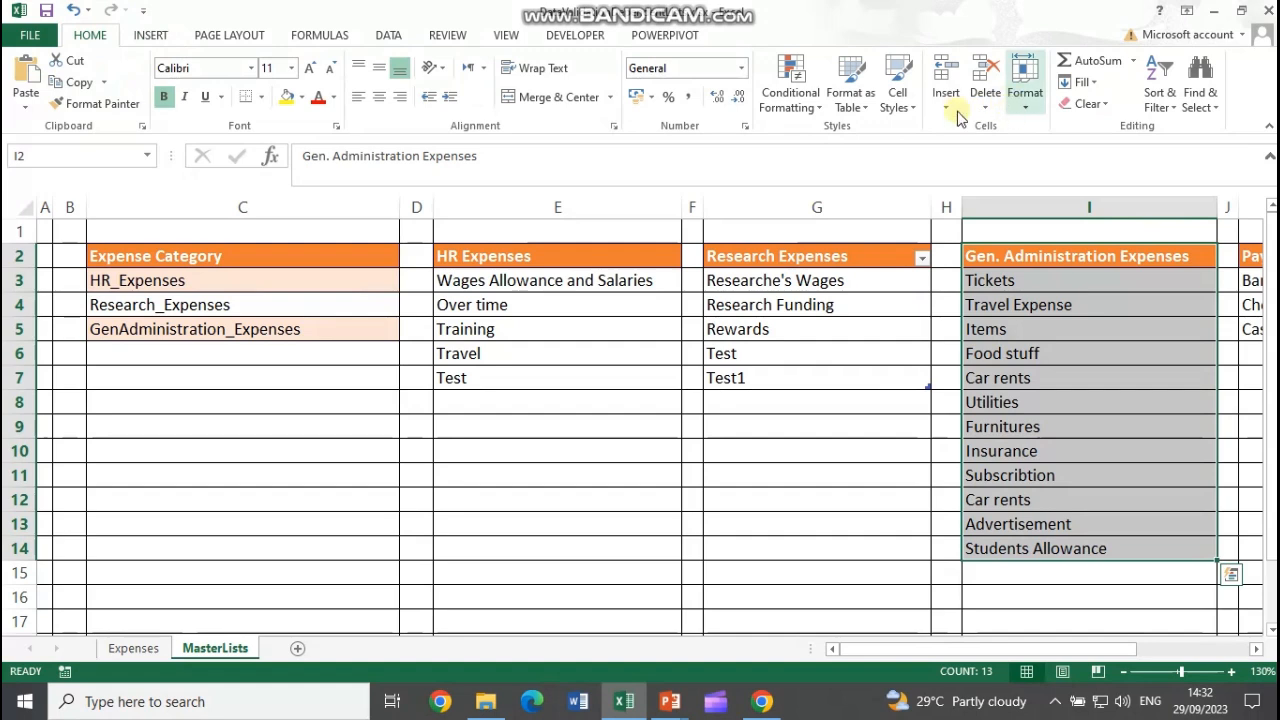
{"action": "left_click", "coordinate": [1020, 100]}
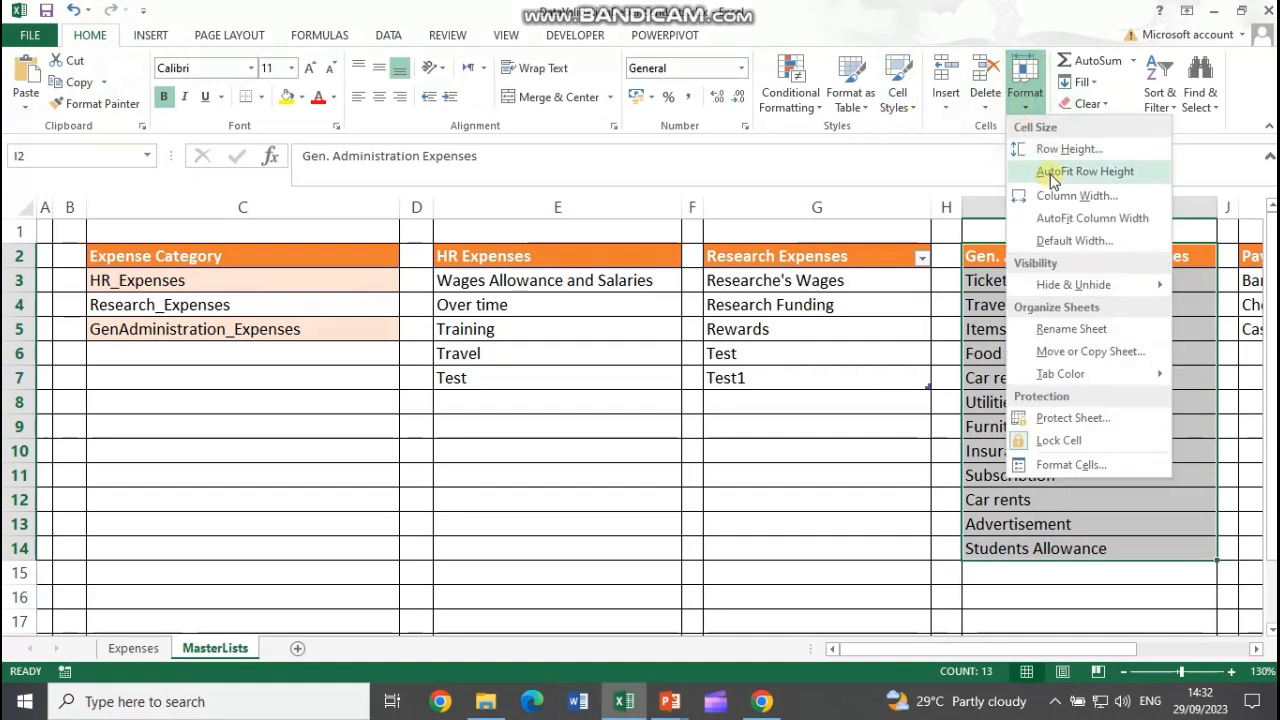
{"action": "left_click", "coordinate": [1024, 100]}
{"action": "left_click", "coordinate": [852, 100]}
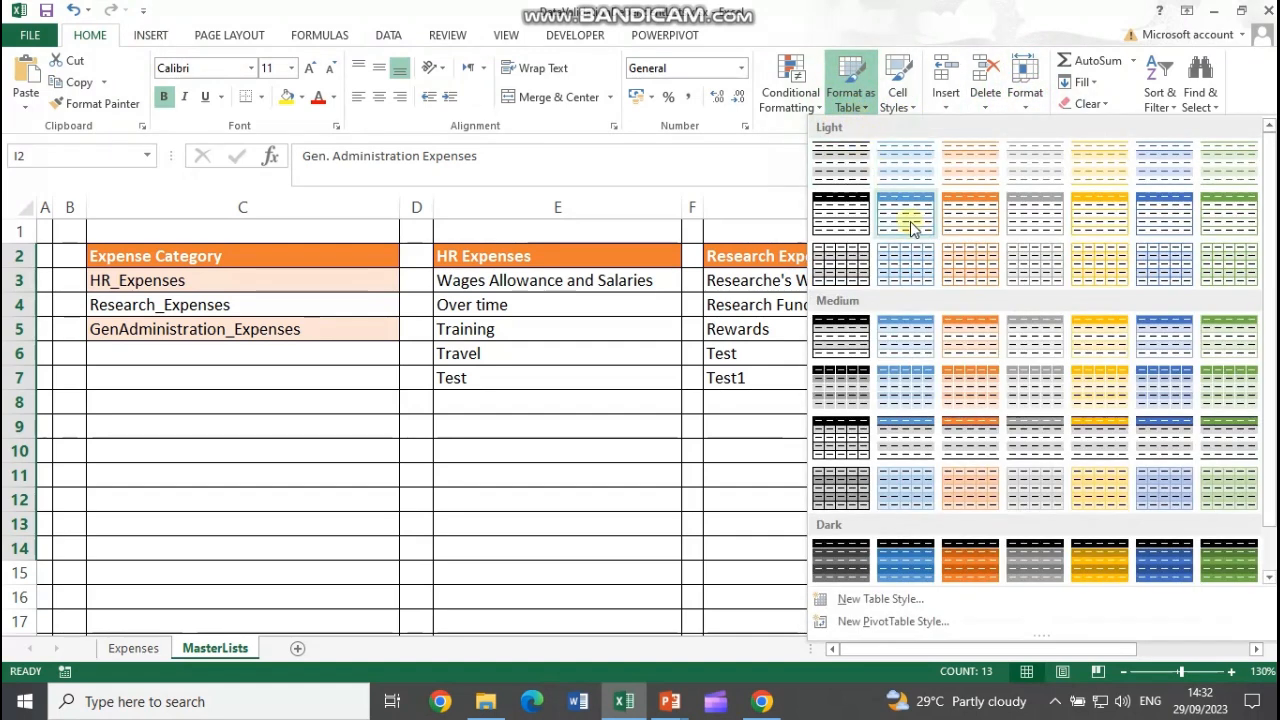
{"action": "left_click", "coordinate": [971, 214]}
{"action": "left_click", "coordinate": [929, 342]}
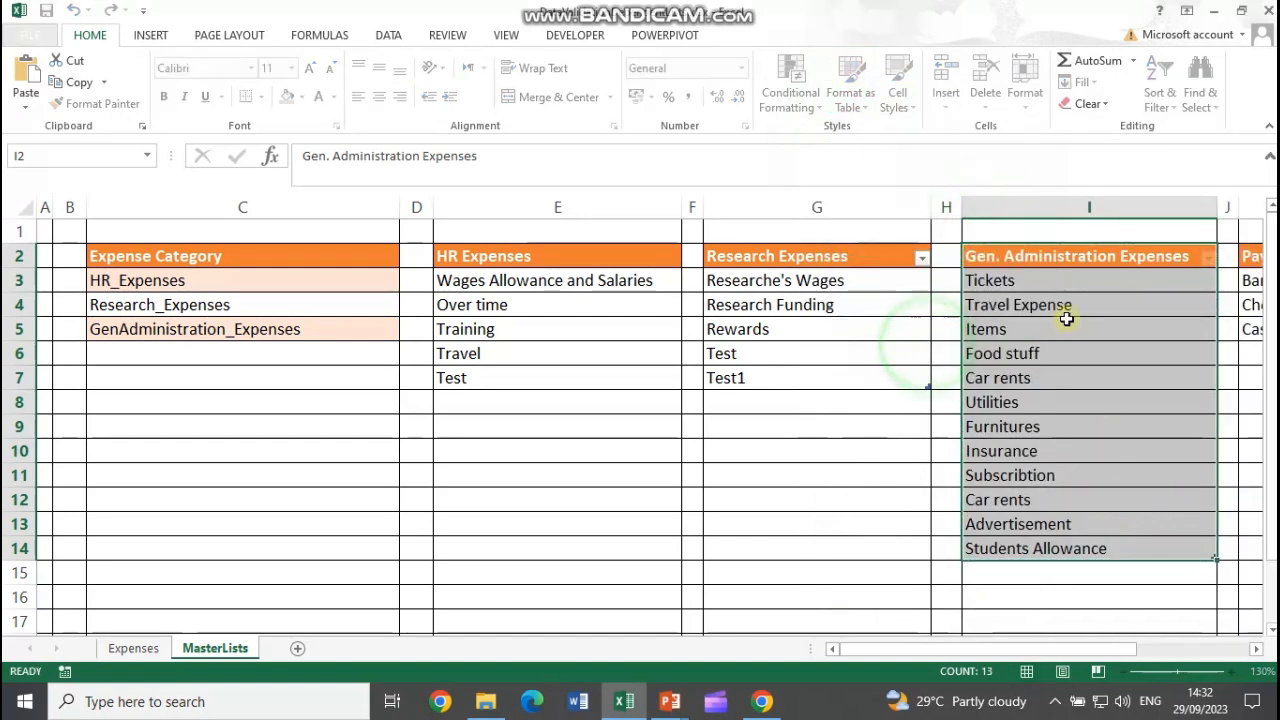
- Define the workbook-scoped name GenAdmistration_Expenses for the Gen. Administration Expenses table items in I3:I14
{"action": "left_click", "coordinate": [1046, 283]}
{"action": "left_click_drag", "start_coordinate": [1046, 283], "coordinate": [1014, 546]}
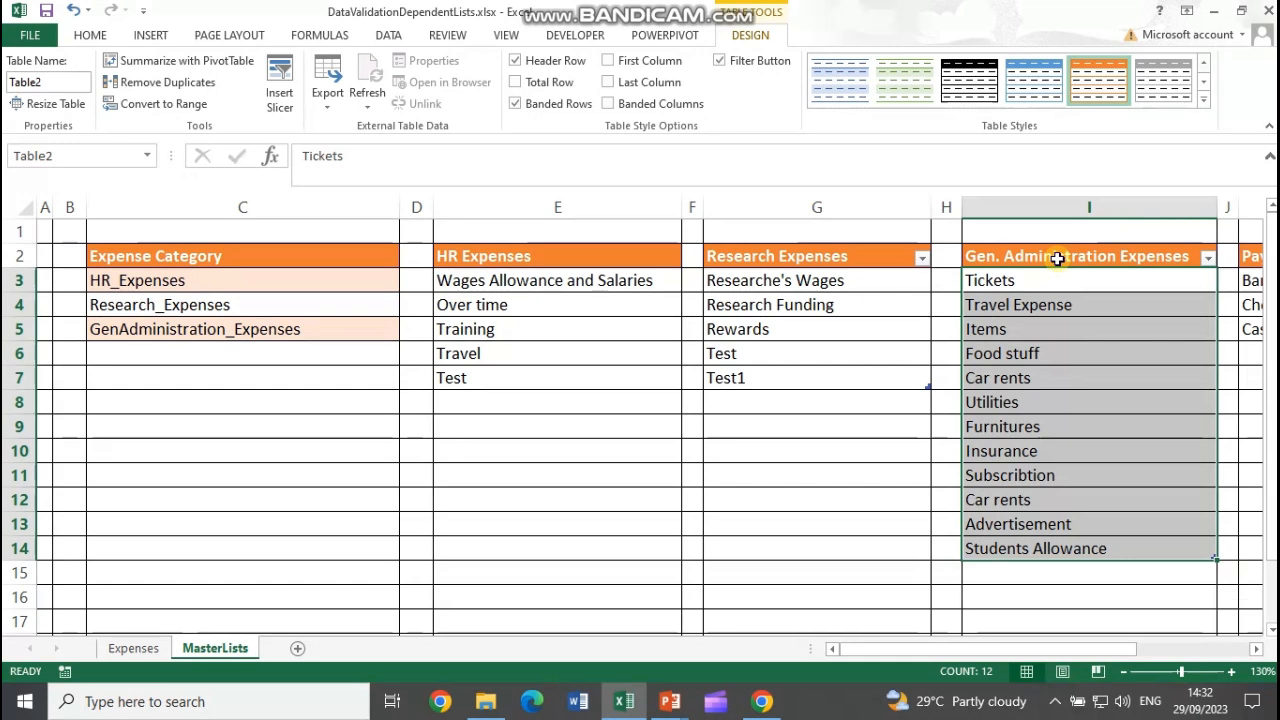
{"action": "left_click_drag", "start_coordinate": [1034, 283], "coordinate": [1027, 550]}
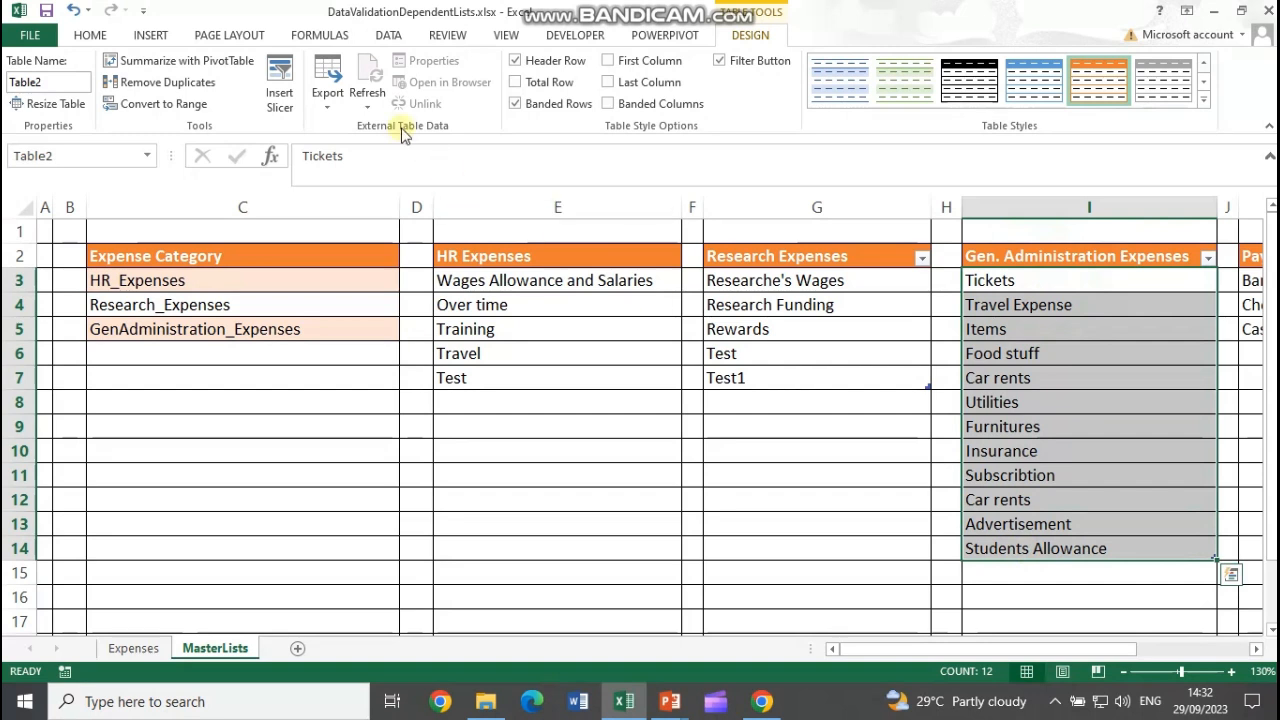
{"action": "left_click", "coordinate": [318, 38]}
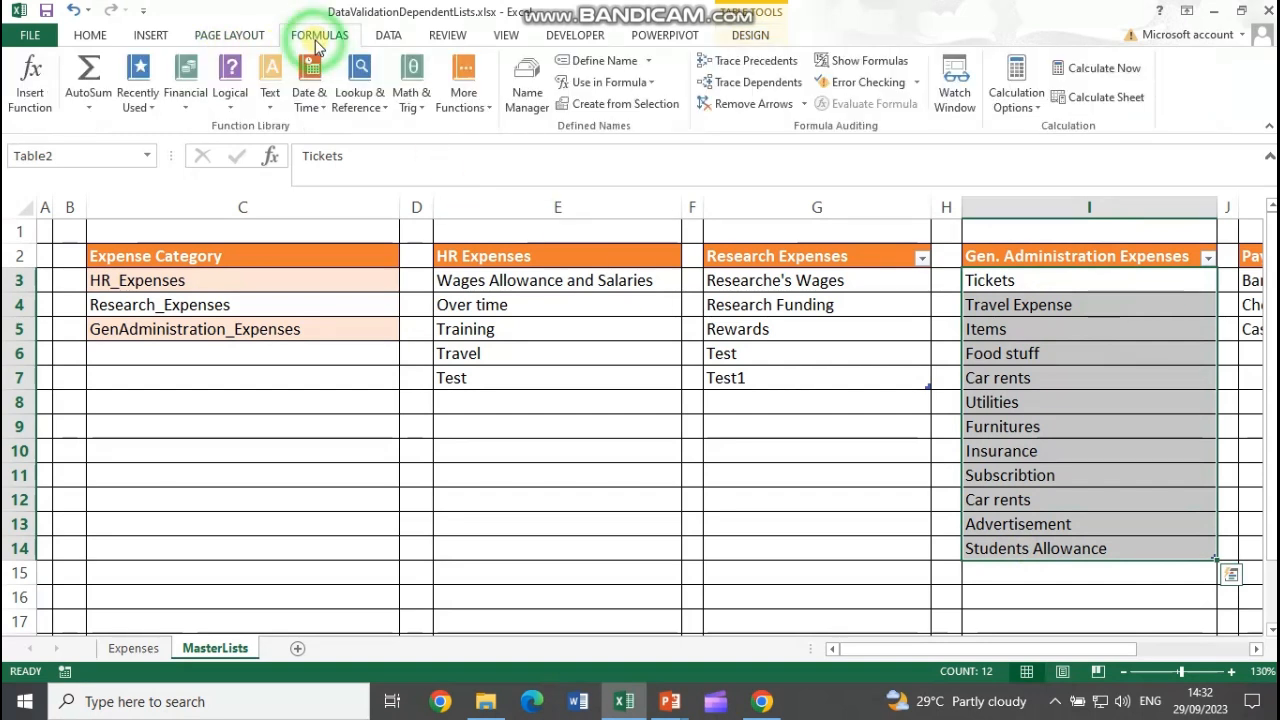
{"action": "left_click", "coordinate": [565, 60]}
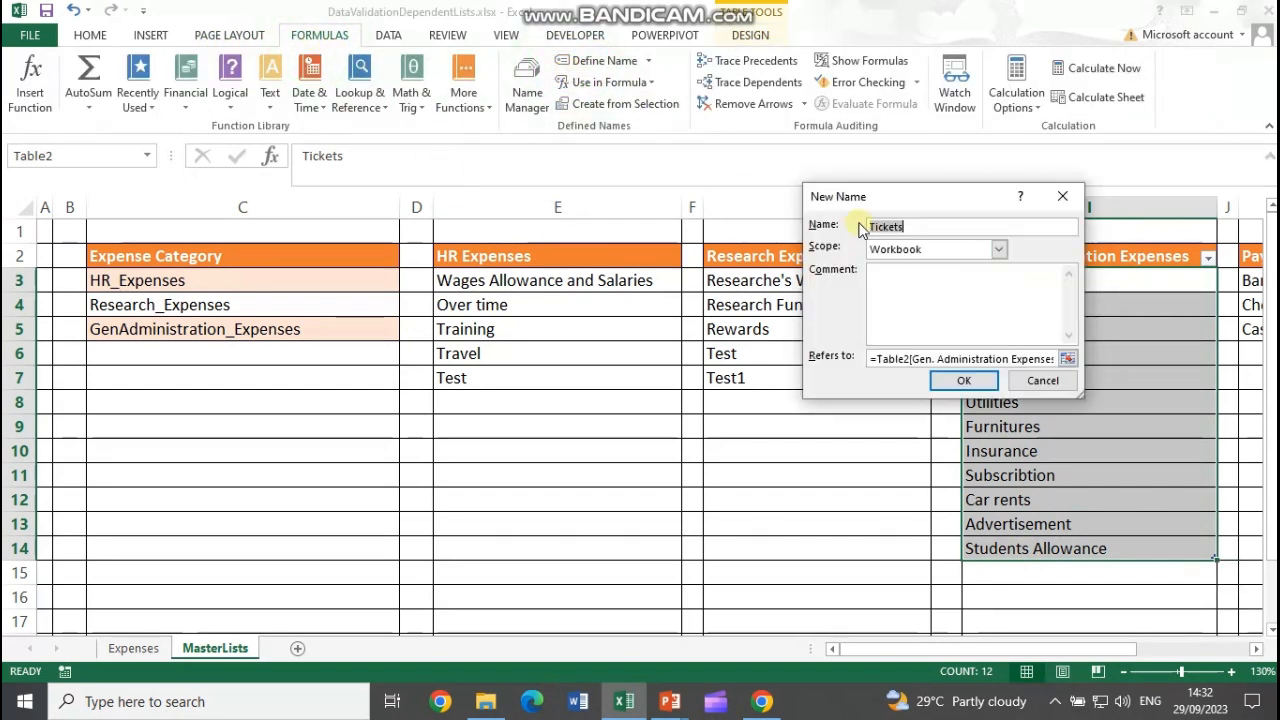
{"action": "type", "text": "GenAdmisitration"}
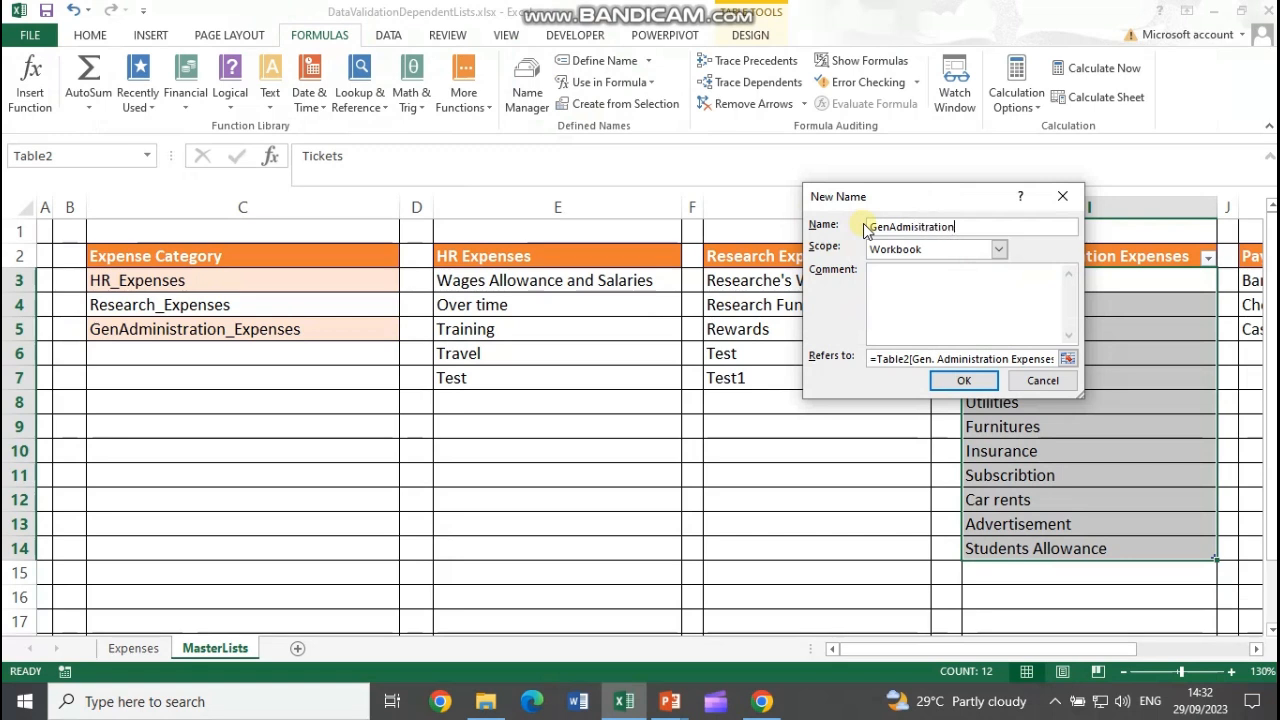
{"action": "left_click", "coordinate": [920, 227]}
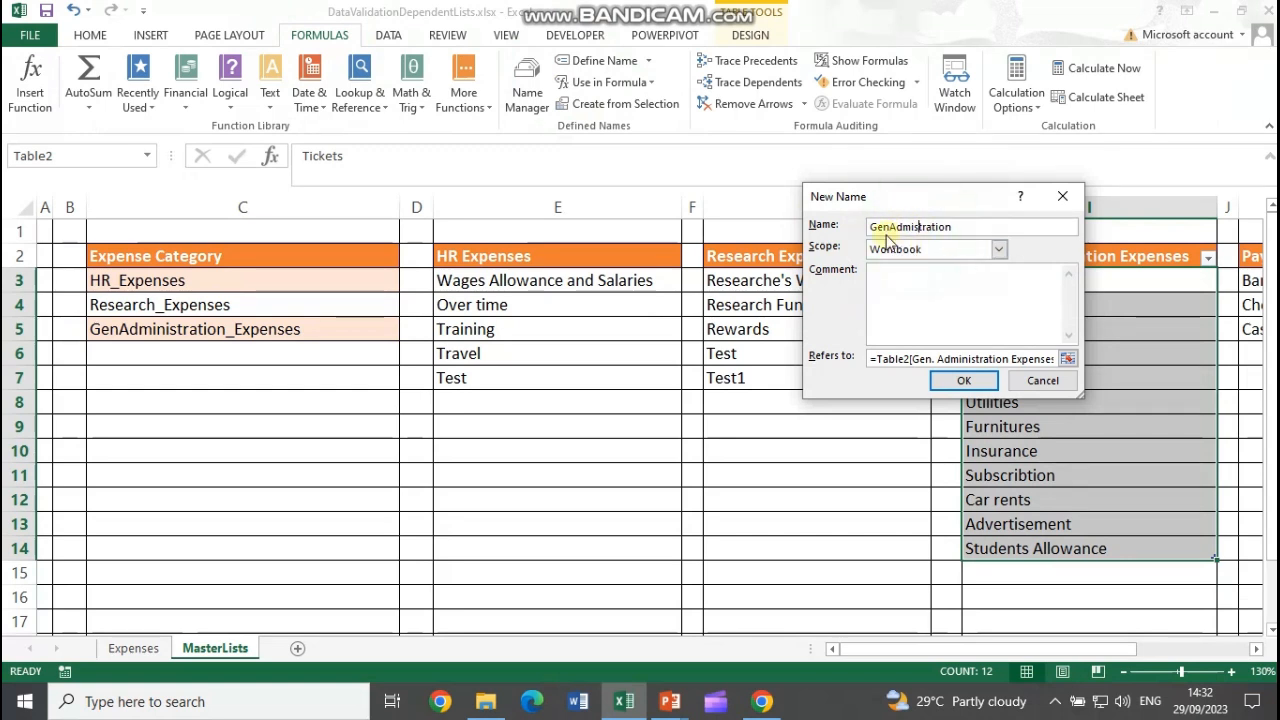
{"action": "left_click", "coordinate": [965, 228]}
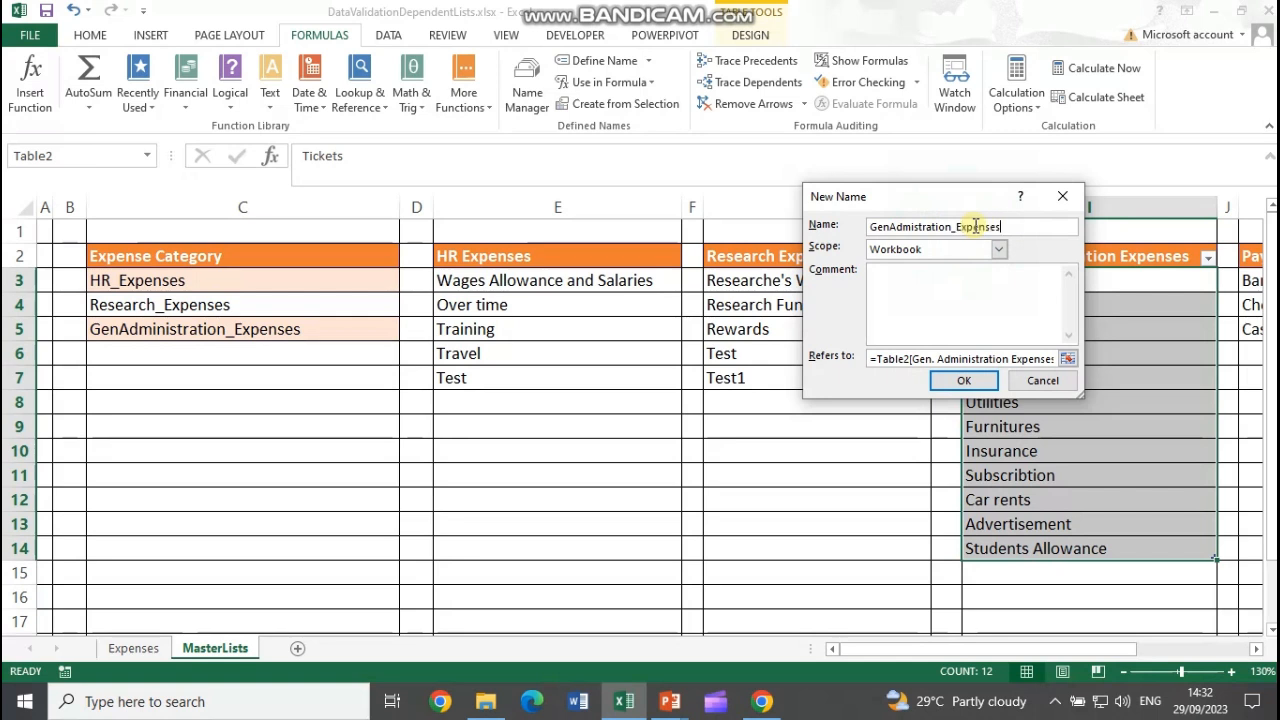
{"action": "left_click", "coordinate": [960, 380]}
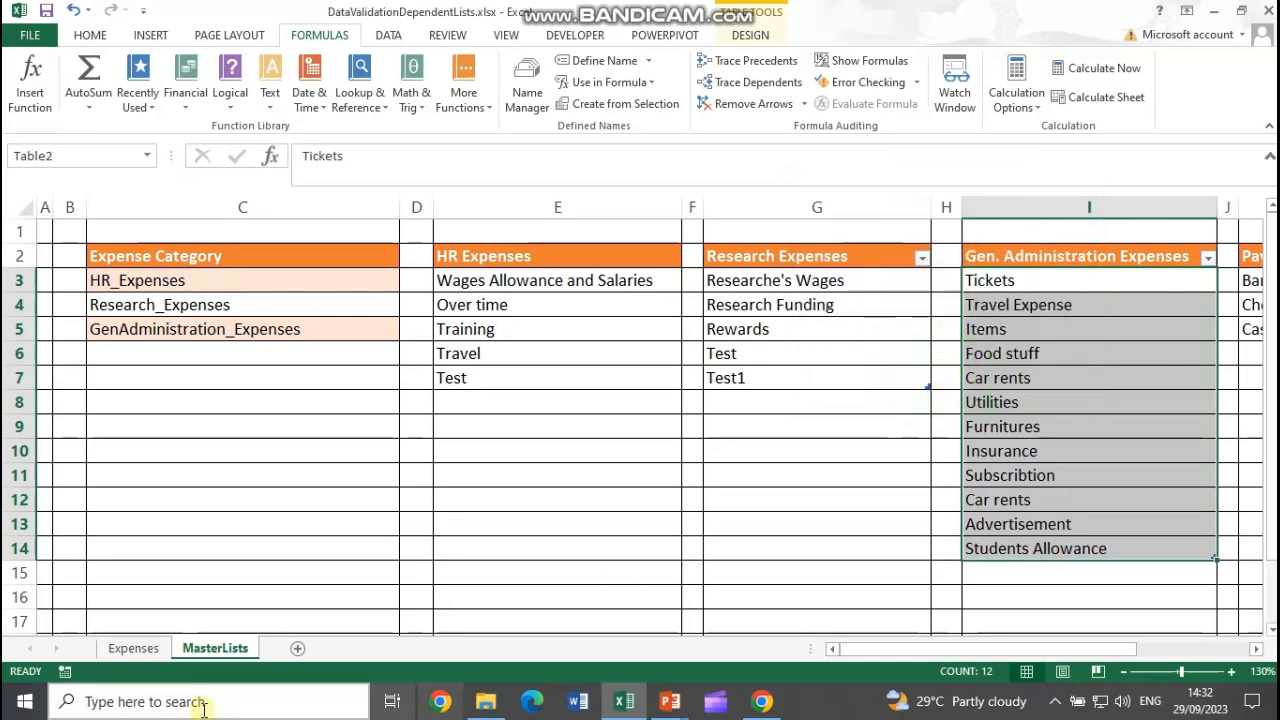
- Set the category in E2 of the Expenses sheet to GenAdministration_Expenses and check the Expense Detail cell F2
{"action": "left_click", "coordinate": [127, 656]}
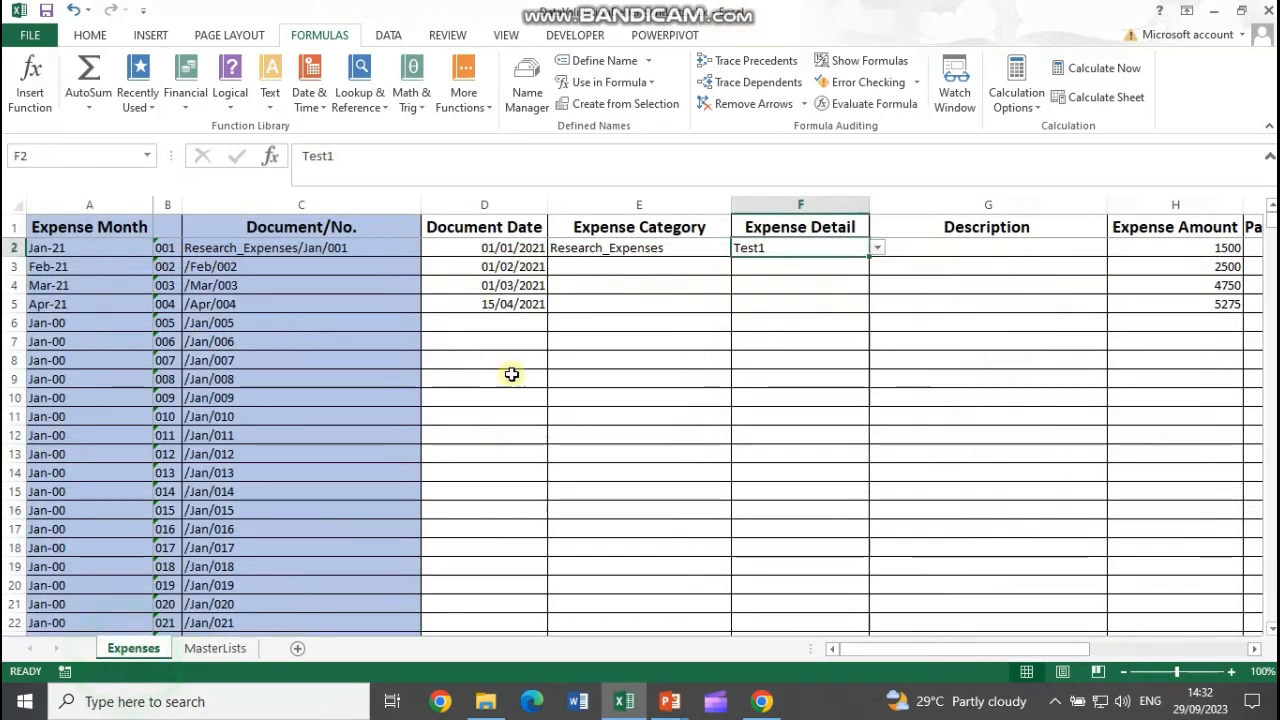
{"action": "left_click", "coordinate": [655, 248]}
{"action": "left_click", "coordinate": [739, 248]}
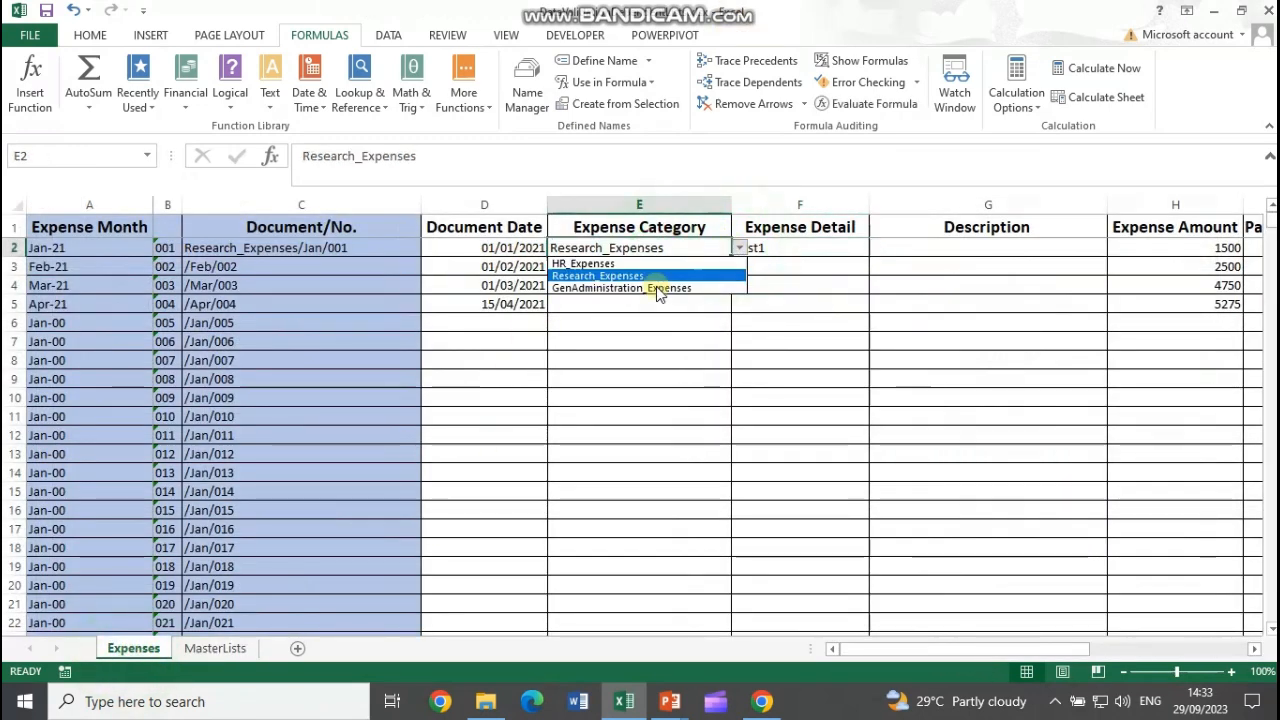
{"action": "left_click", "coordinate": [658, 288]}
{"action": "left_click", "coordinate": [857, 250]}
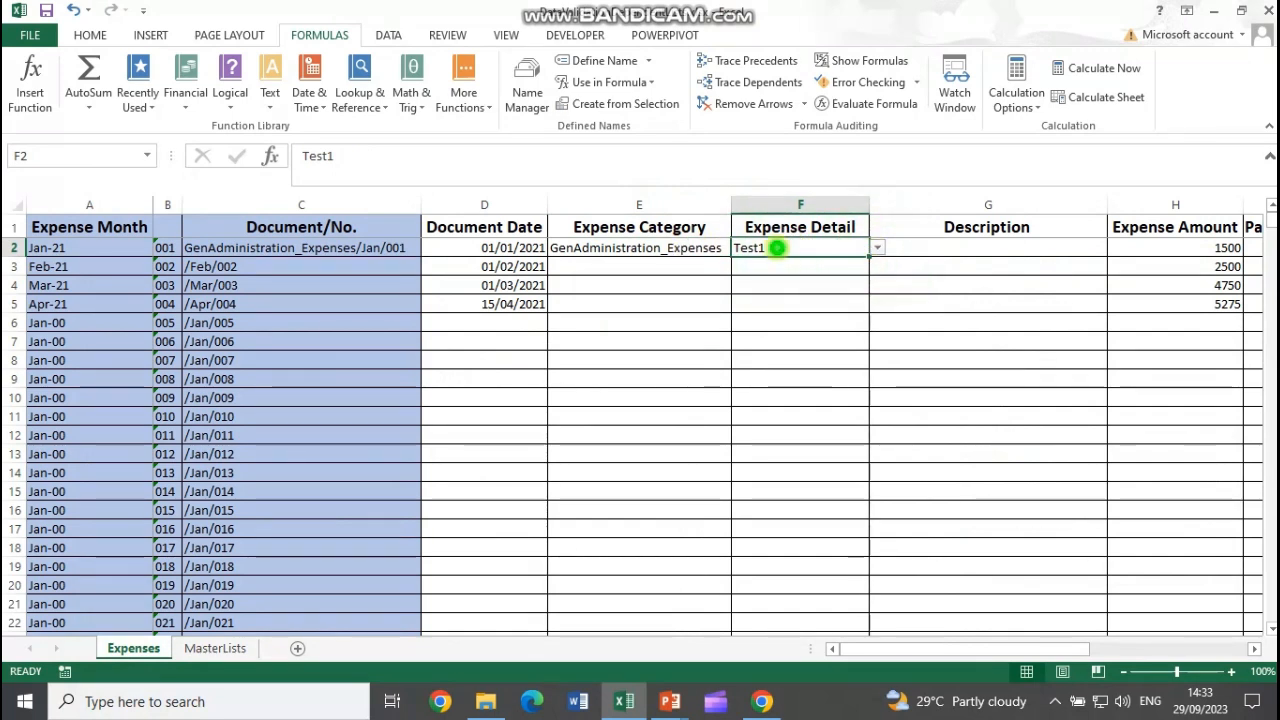
{"action": "left_click", "coordinate": [724, 249]}
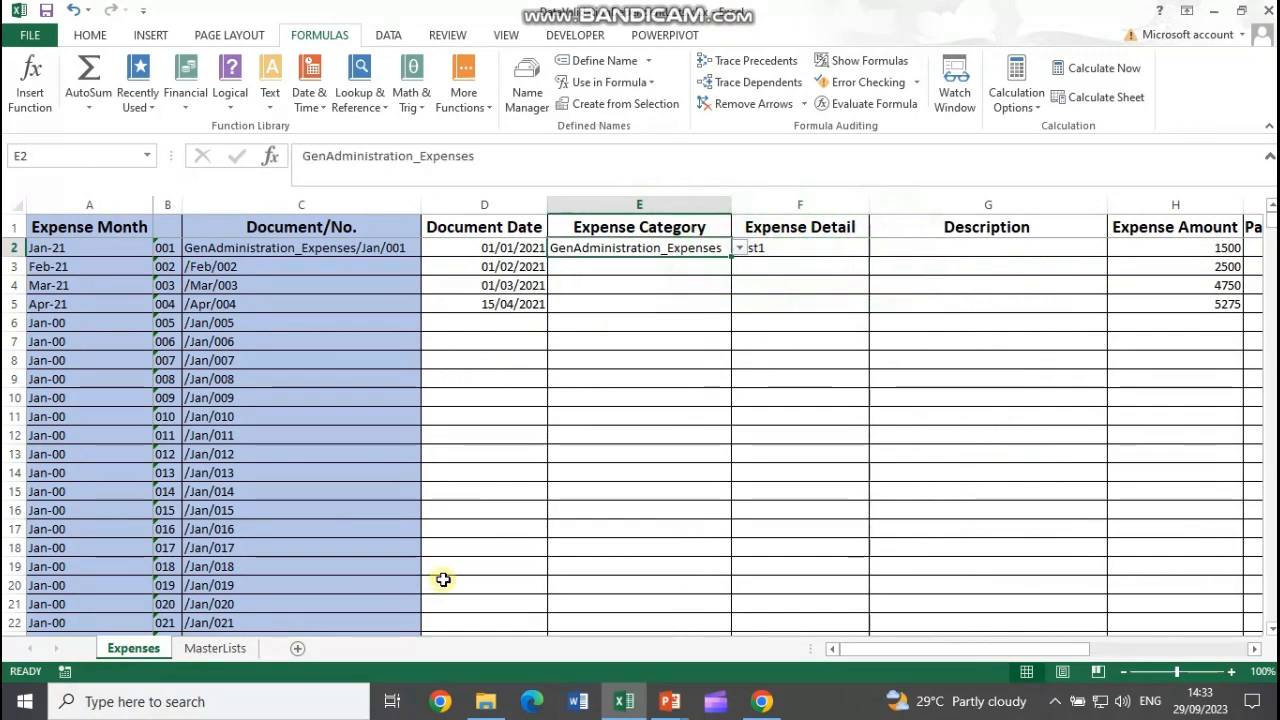
- Rename the named range for the Gen. Administration Expenses table items to GenAdministration_Expenses, matching the category entry on the MasterLists sheet
{"action": "left_click", "coordinate": [214, 648]}
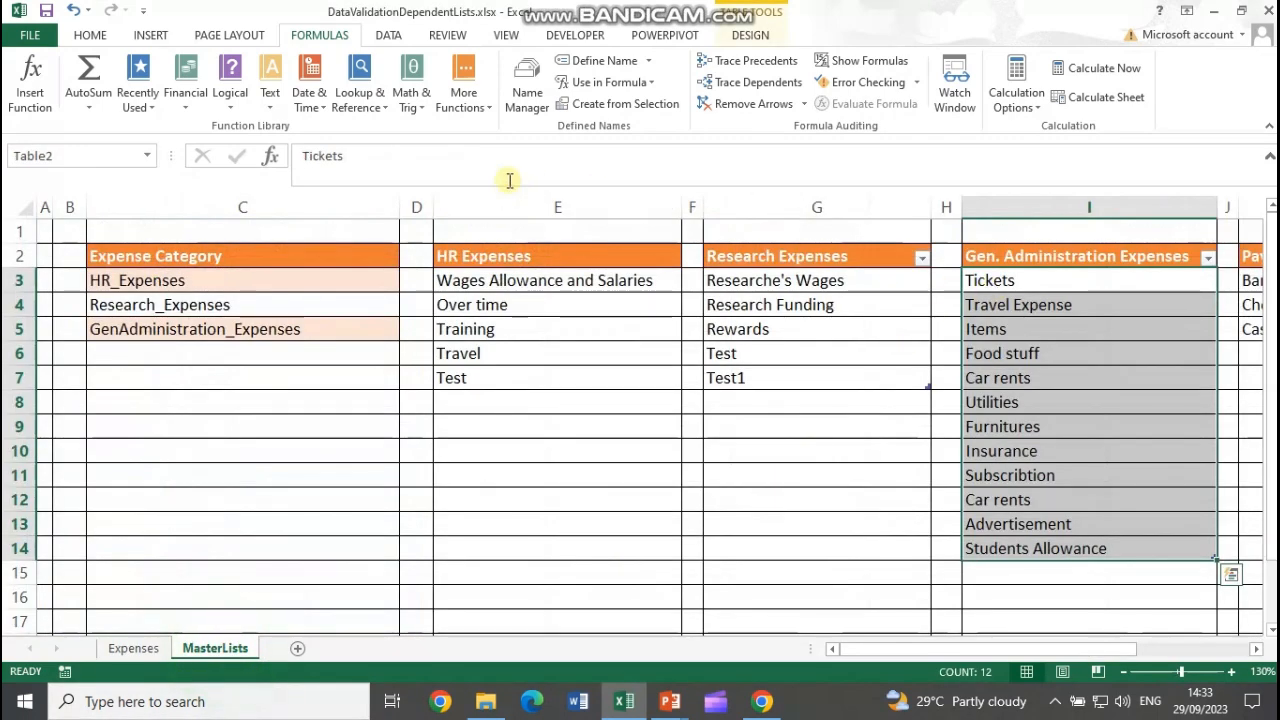
{"action": "left_click", "coordinate": [527, 88]}
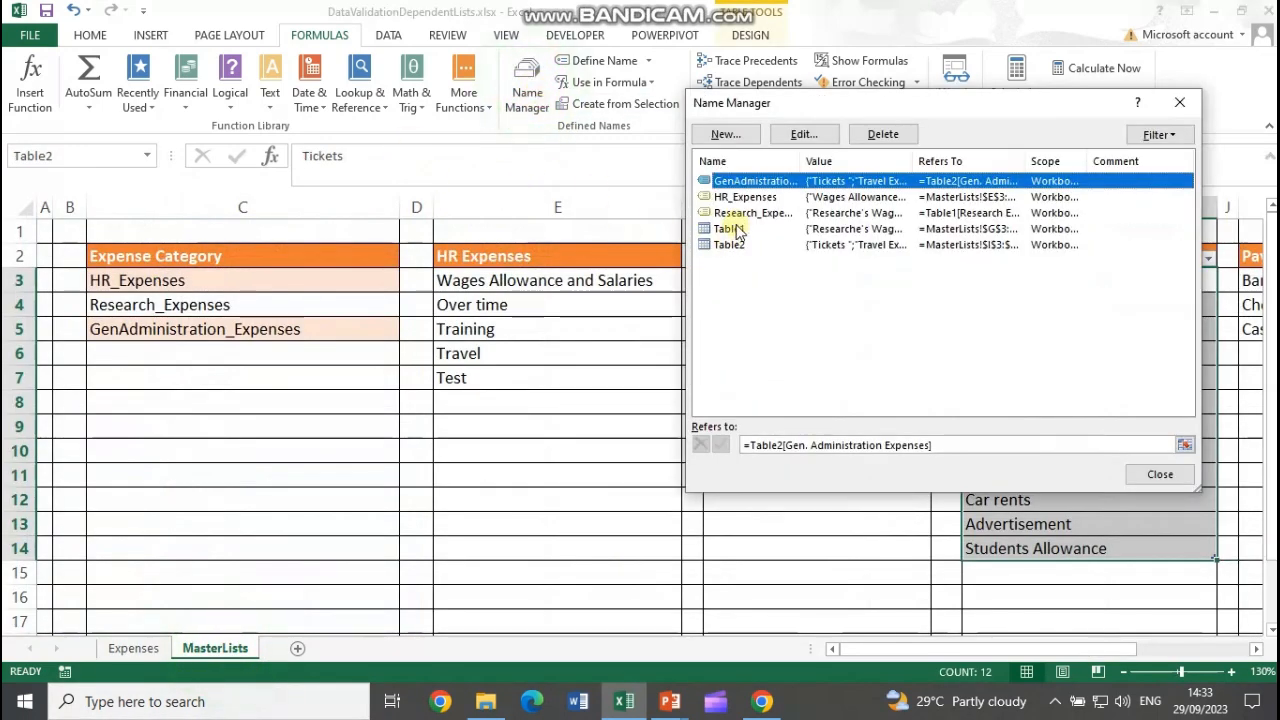
{"action": "left_click", "coordinate": [791, 140]}
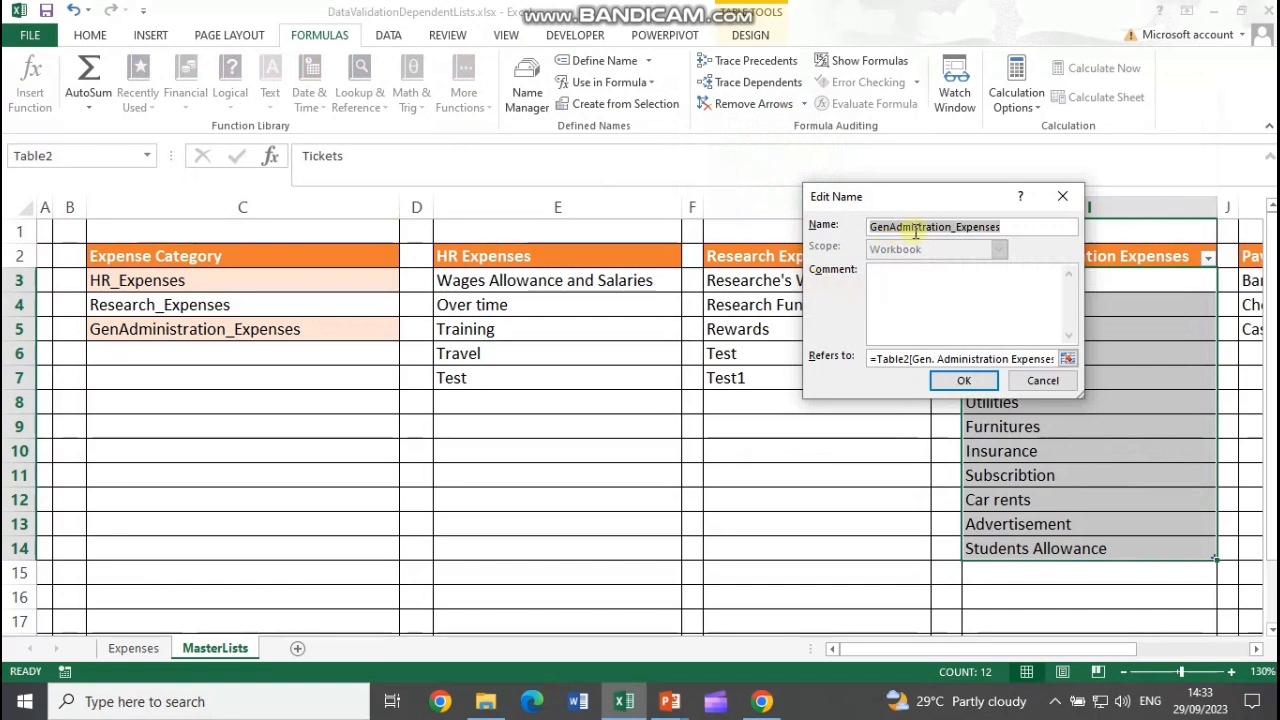
{"action": "left_click", "coordinate": [915, 229]}
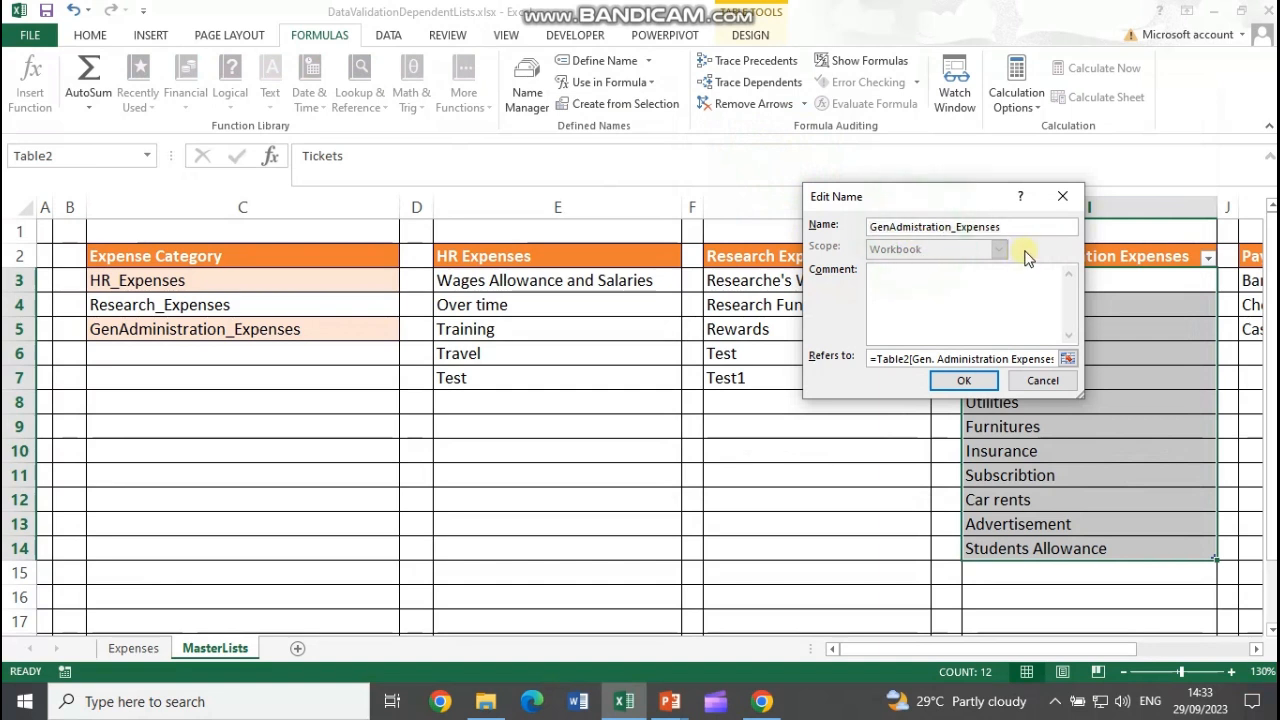
{"action": "type", "text": "ni"}
{"action": "key", "text": "Return"}
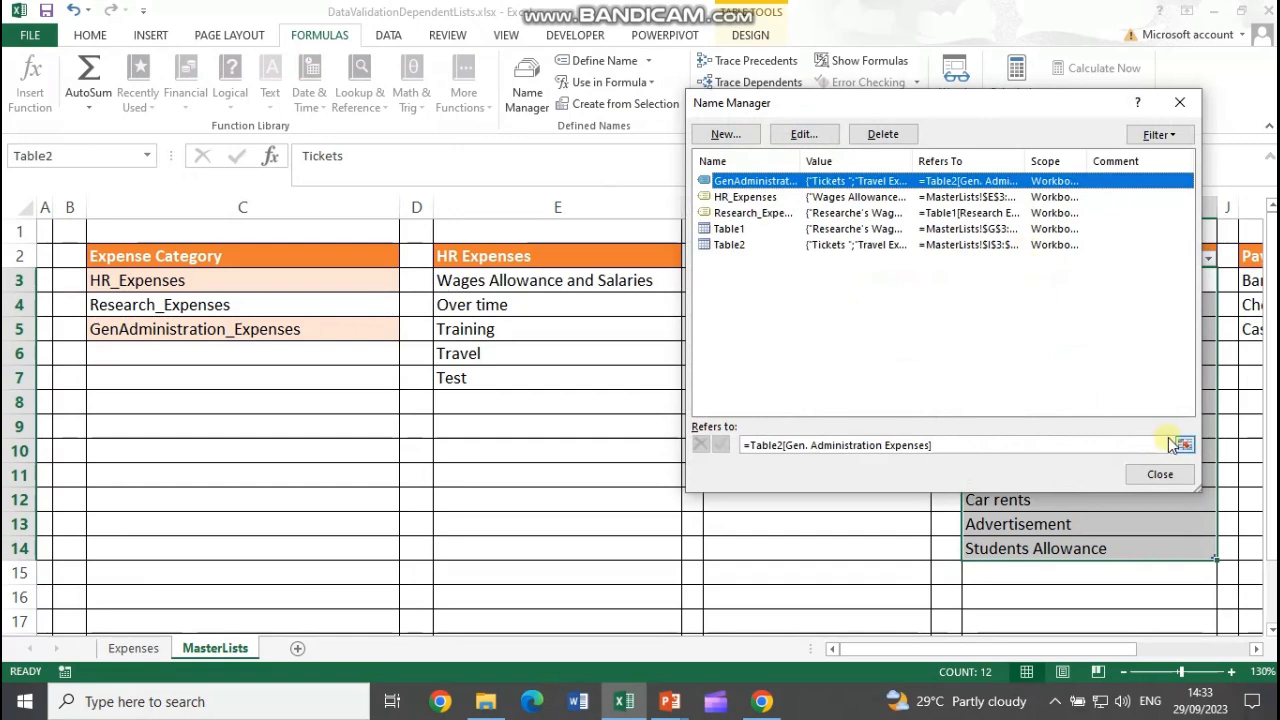
{"action": "left_click", "coordinate": [1160, 475]}
- Check the Expense Detail choices offered in F2 of the Expenses sheet through to the end of the list
{"action": "left_click", "coordinate": [125, 648]}
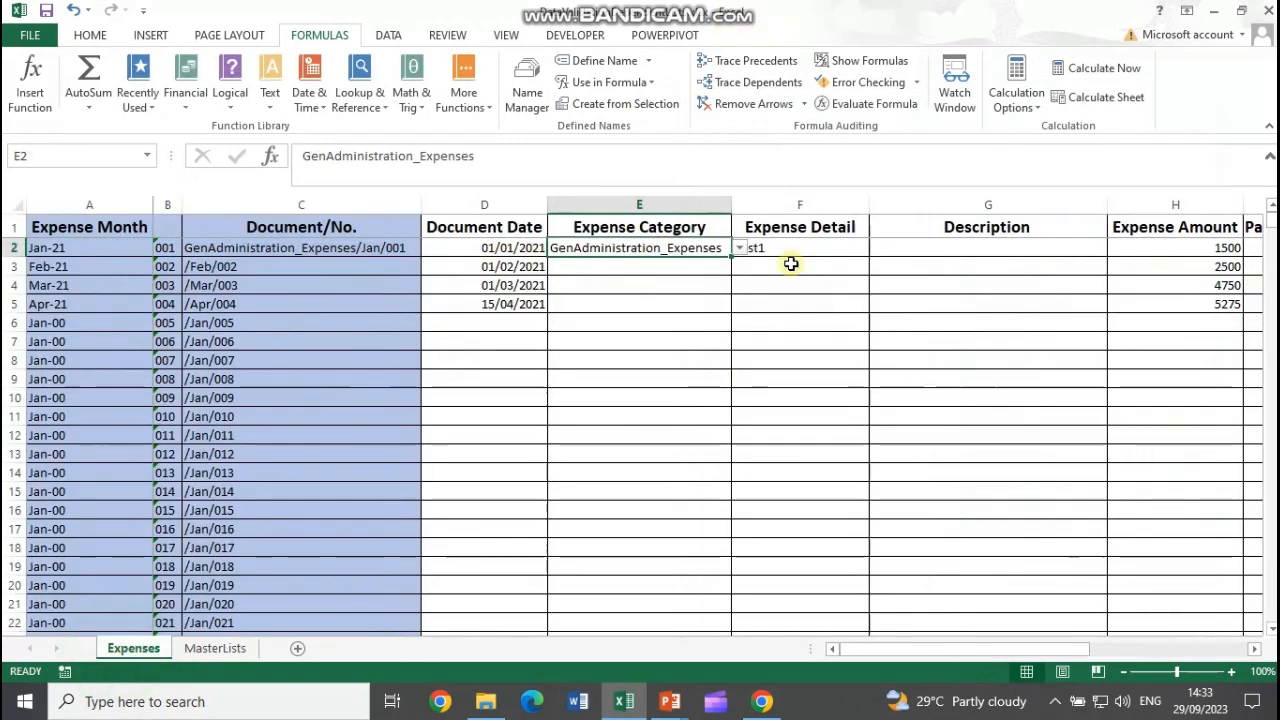
{"action": "left_click", "coordinate": [800, 247]}
{"action": "left_click", "coordinate": [876, 248]}
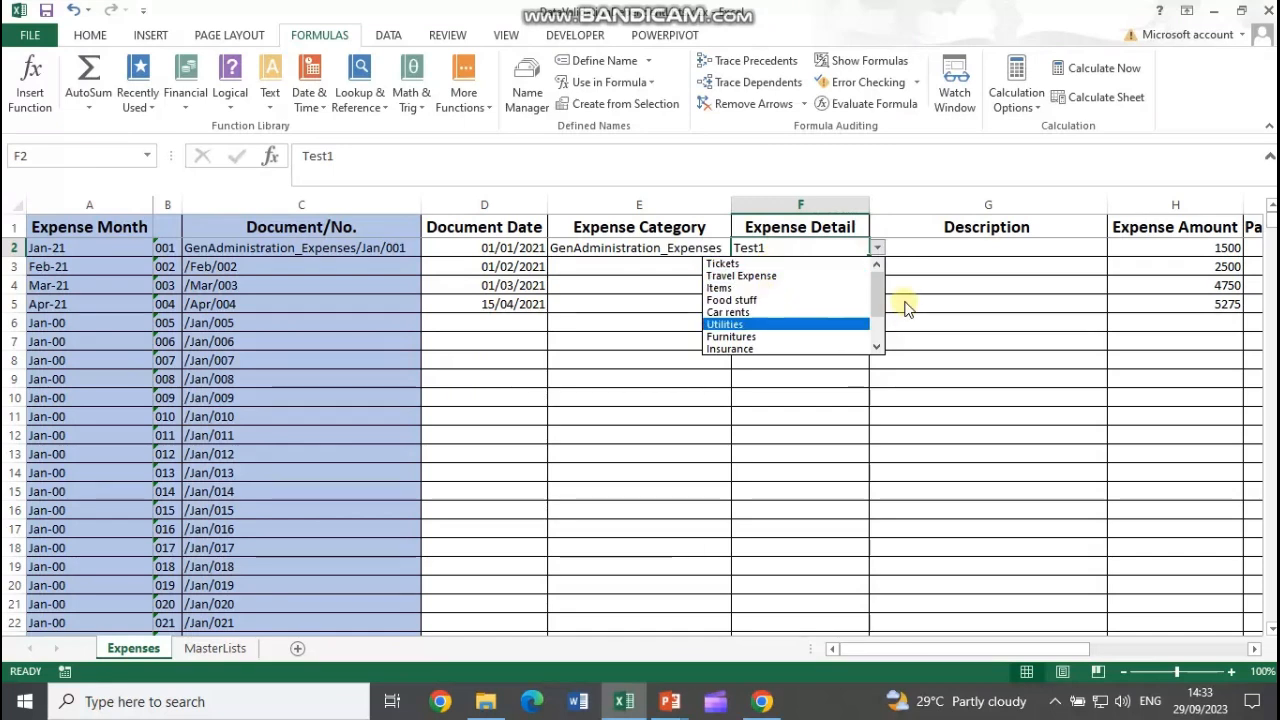
{"action": "left_click_drag", "start_coordinate": [878, 292], "coordinate": [879, 337]}
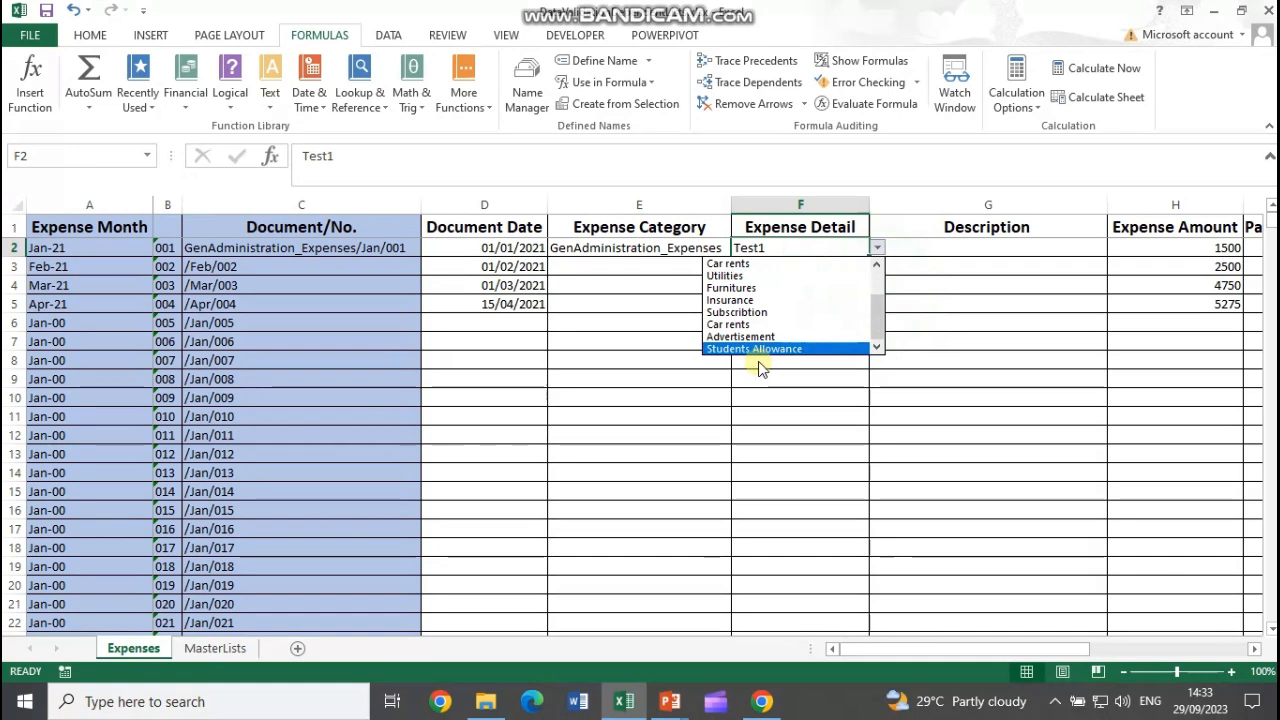
{"action": "left_click", "coordinate": [822, 249]}
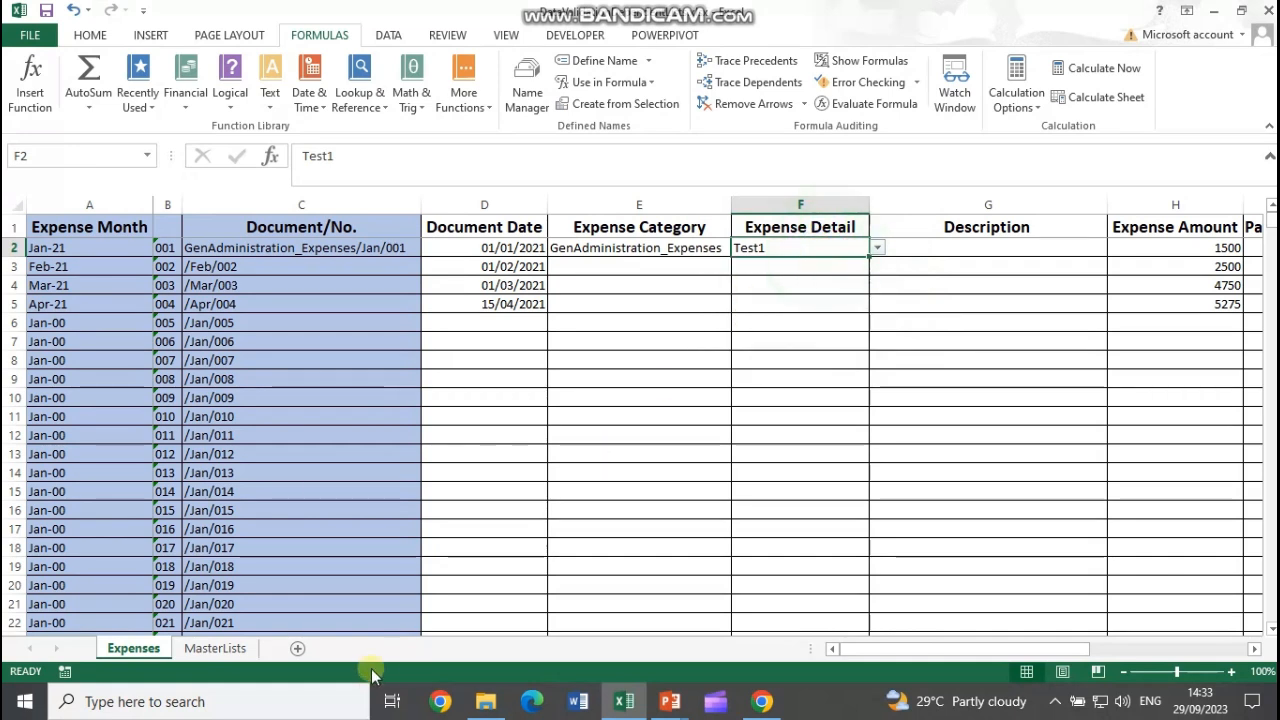
- Add the item Student Stipend in I15, directly below the Gen. Administration Expenses table on the MasterLists sheet
{"action": "left_click", "coordinate": [215, 648]}
{"action": "left_click", "coordinate": [1027, 551]}
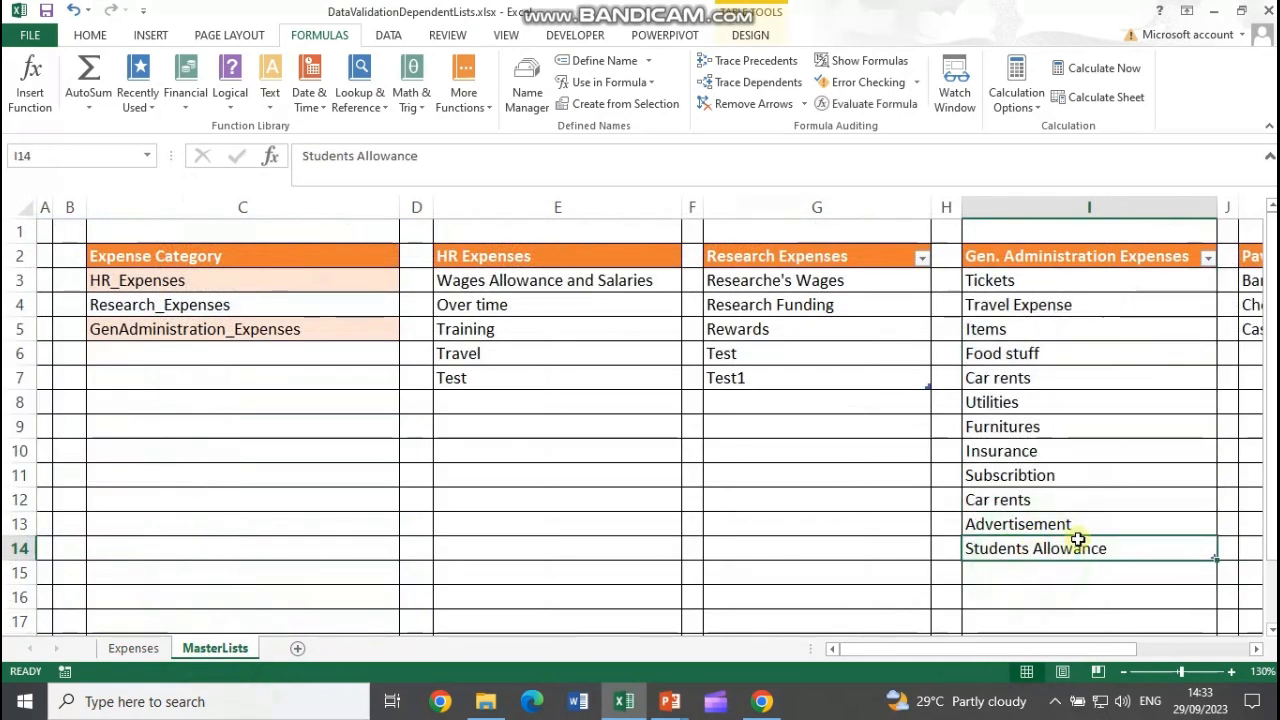
{"action": "key", "text": "Down"}
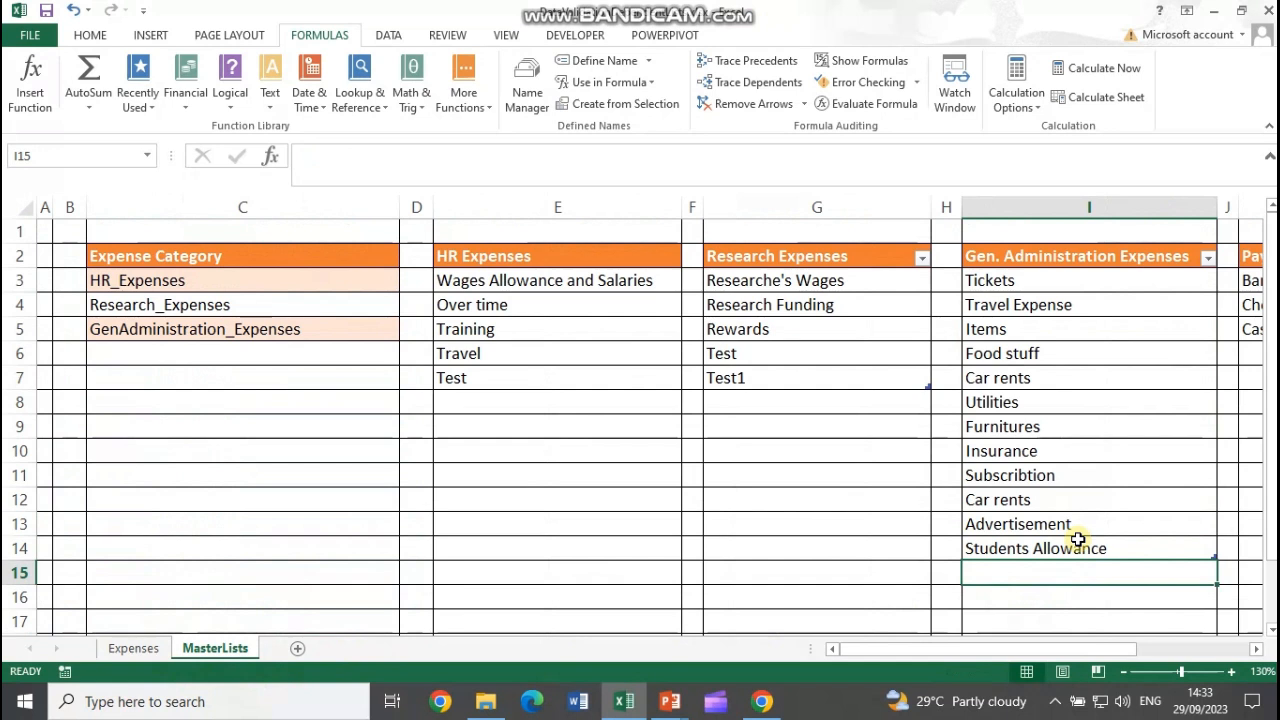
{"action": "type", "text": "Student"}
{"action": "key", "text": "BackSpace"}
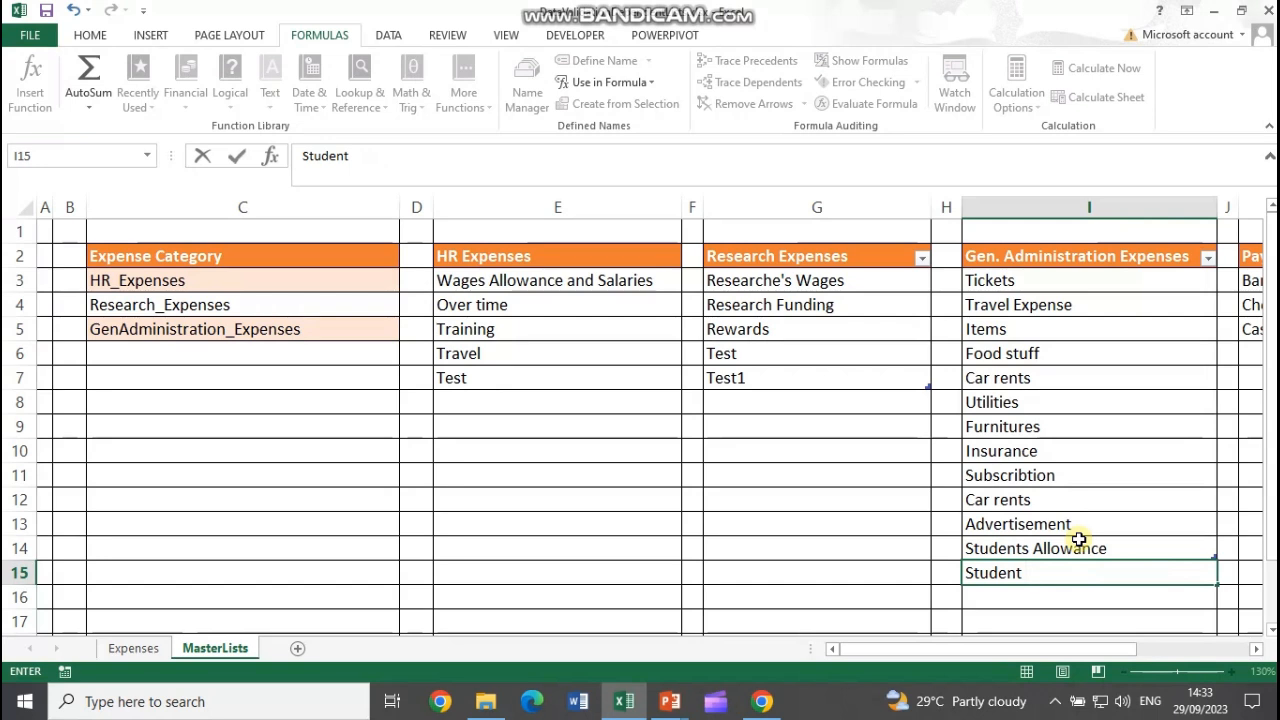
{"action": "type", "text": "Stipend"}
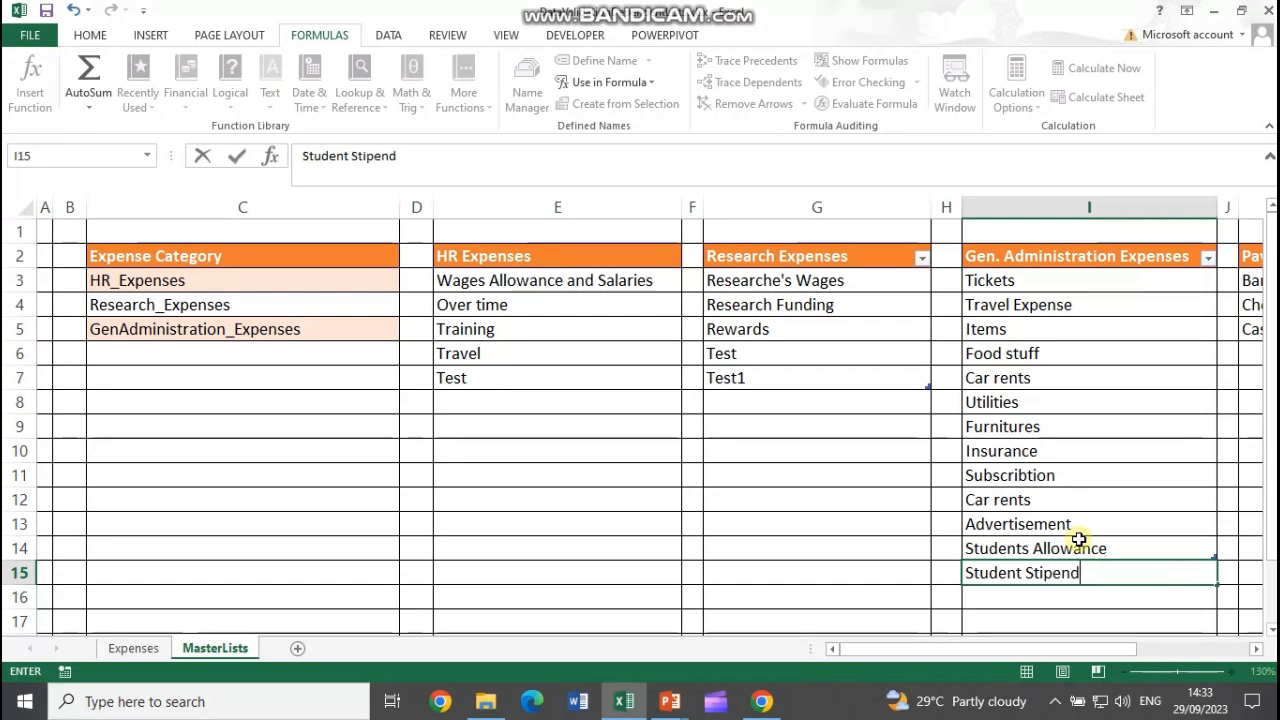
{"action": "key", "text": "Return"}
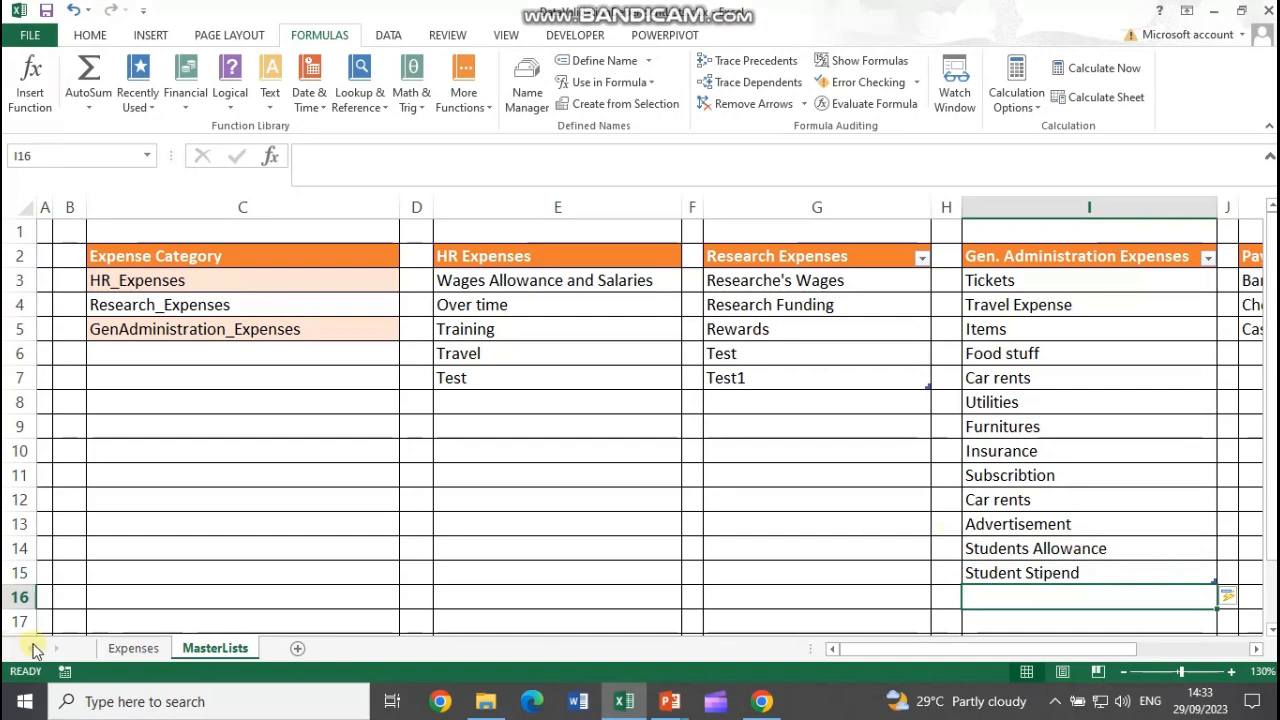
- Look for Student Stipend among the Expense Detail choices in F2 of the Expenses sheet
{"action": "left_click", "coordinate": [128, 648]}
{"action": "left_click", "coordinate": [637, 247]}
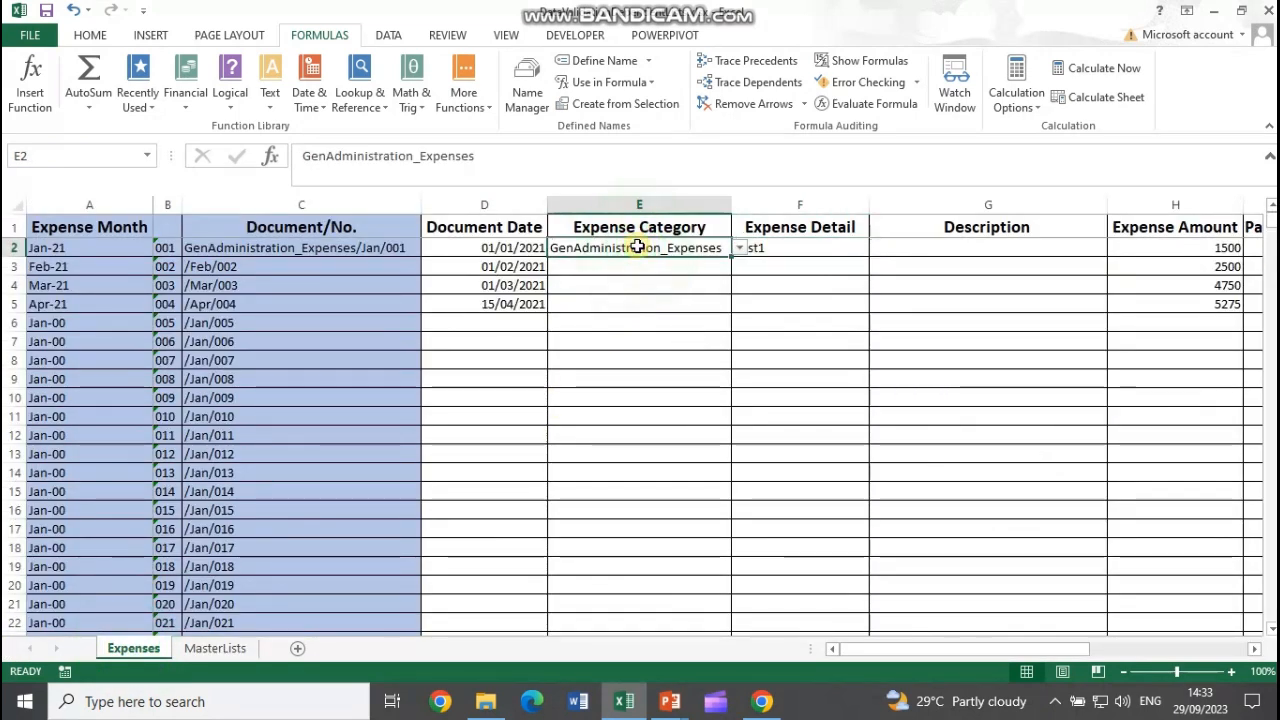
{"action": "left_click", "coordinate": [816, 248]}
{"action": "left_click", "coordinate": [872, 250]}
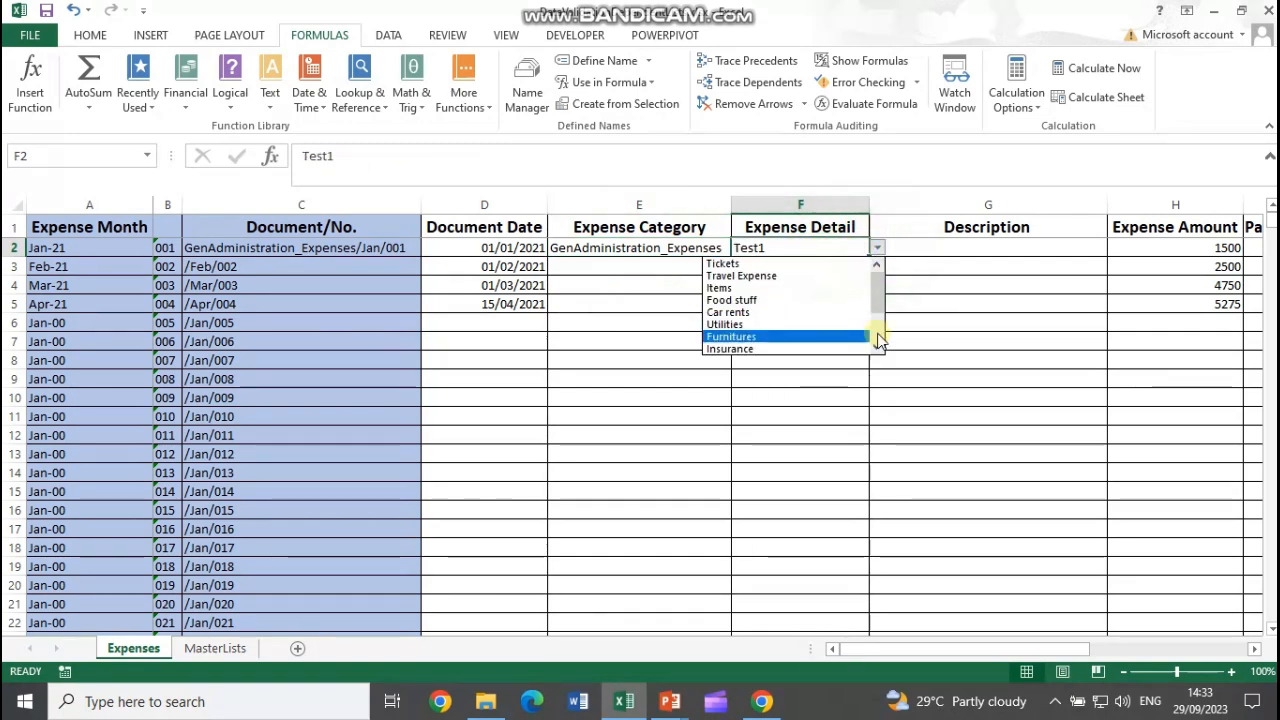
{"action": "left_click_drag", "start_coordinate": [878, 292], "coordinate": [878, 332]}
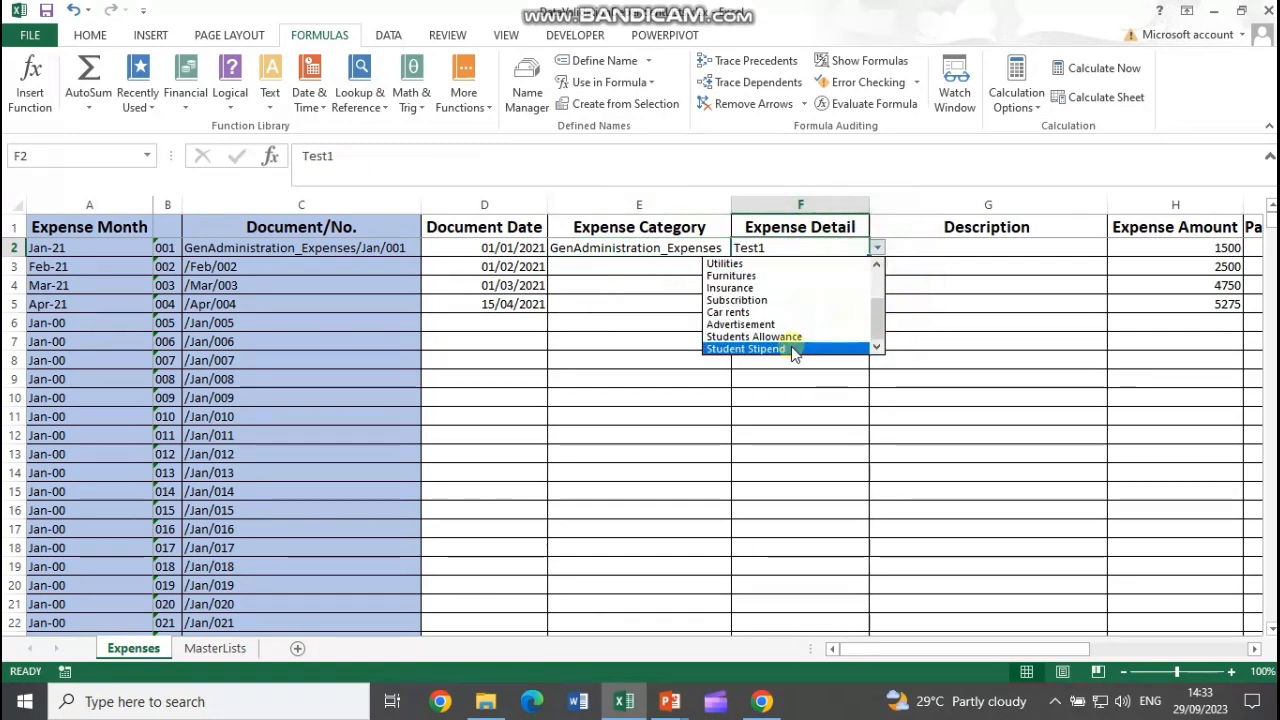
{"action": "left_click", "coordinate": [955, 250]}
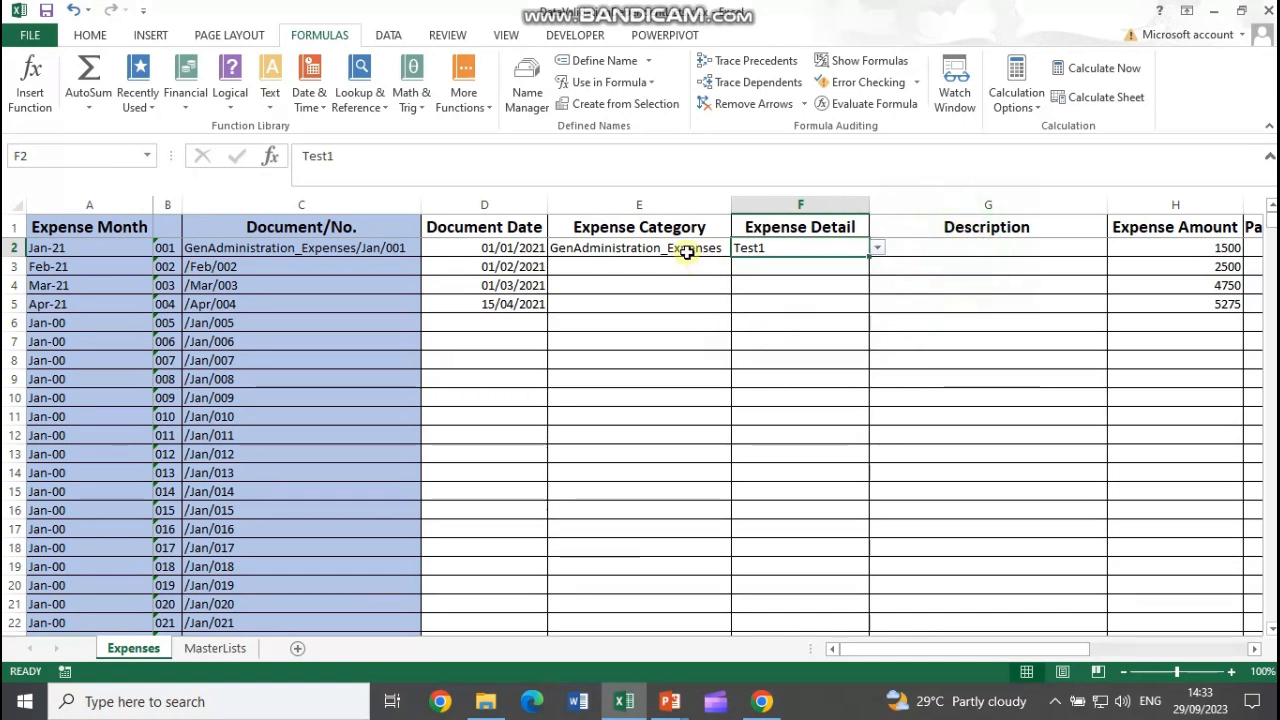
- Review the data validation source formula of the Expense Detail cell F2 and its reference to the category cell
{"action": "left_click", "coordinate": [685, 251]}
{"action": "left_click", "coordinate": [770, 249]}
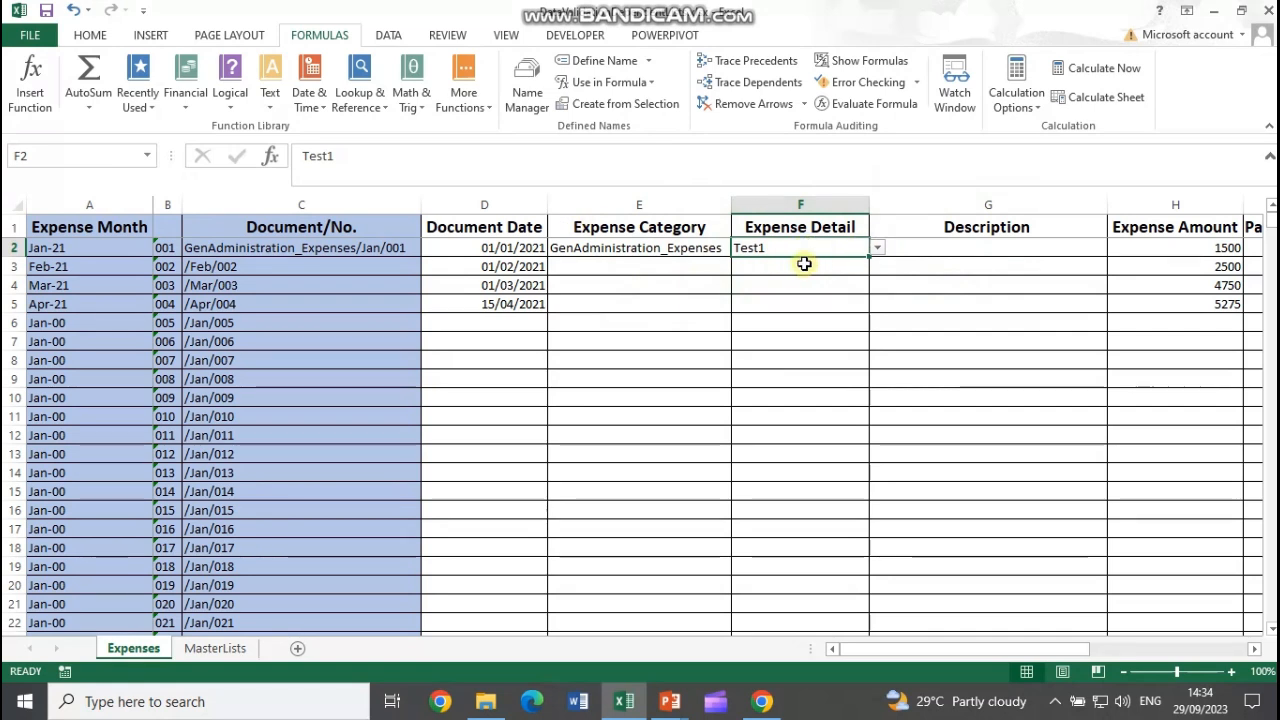
{"action": "left_click", "coordinate": [387, 36]}
{"action": "left_click", "coordinate": [752, 100]}
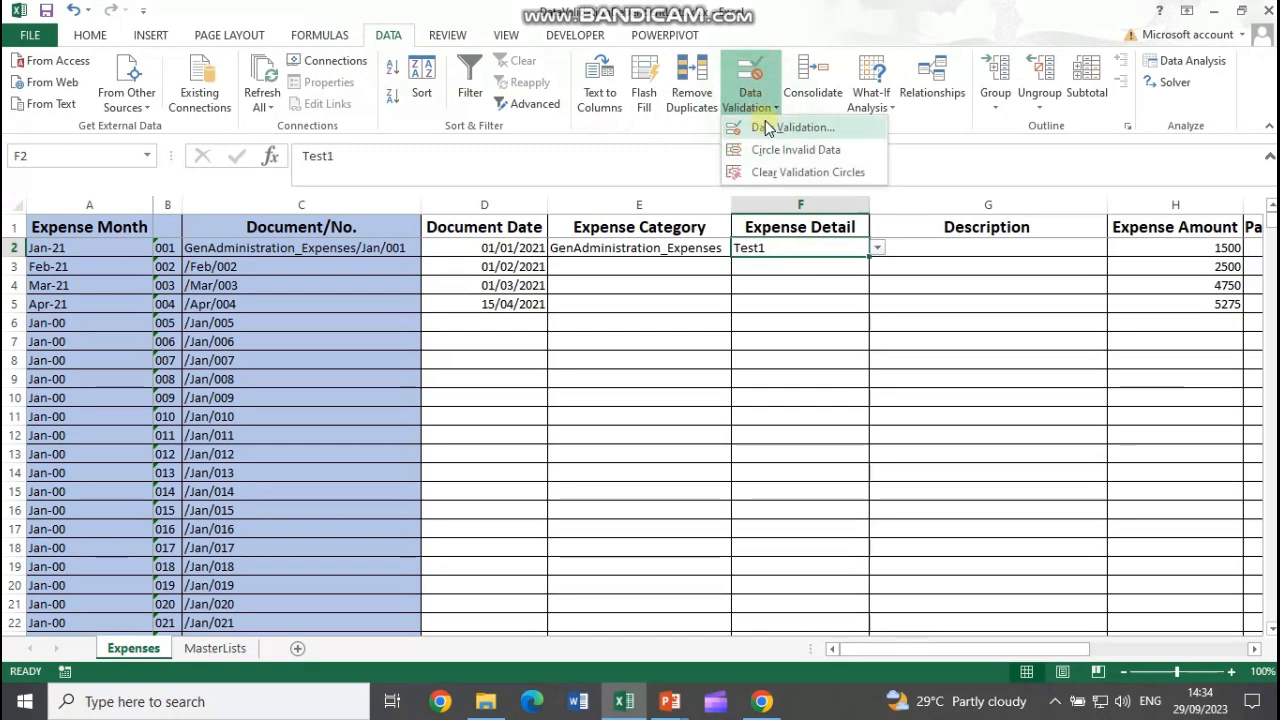
{"action": "left_click", "coordinate": [780, 128]}
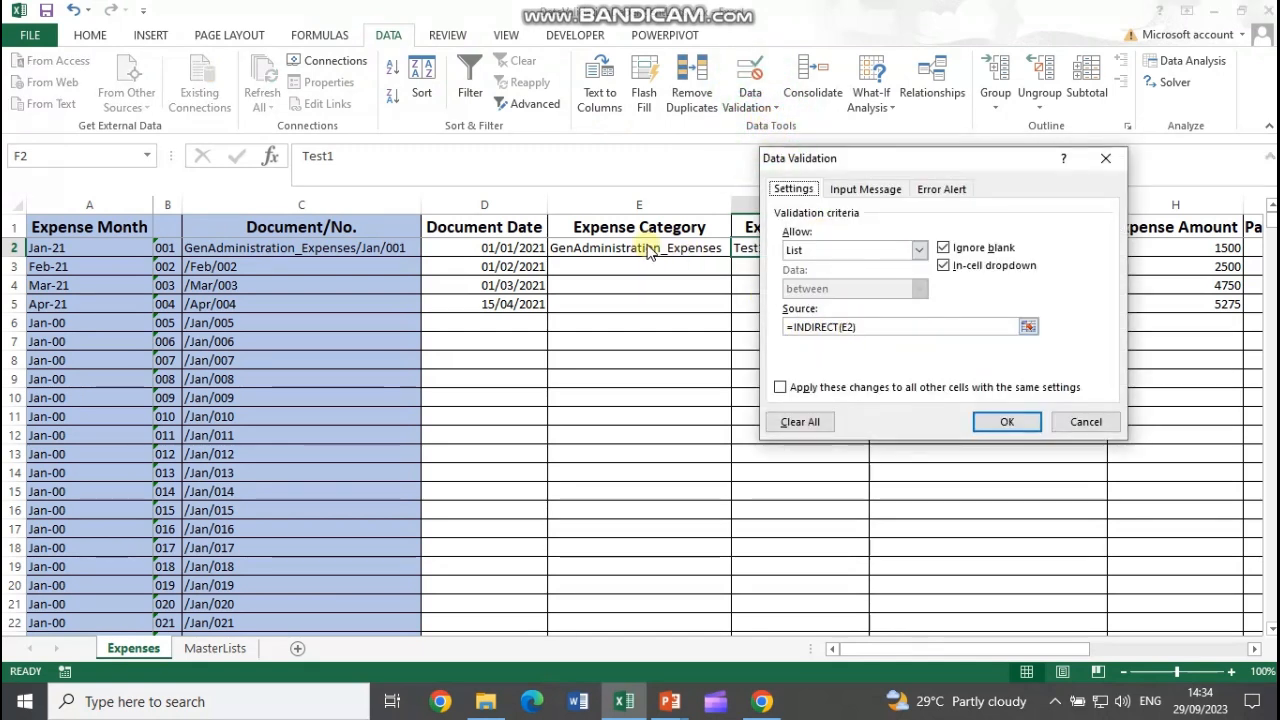
{"action": "left_click", "coordinate": [1086, 421]}
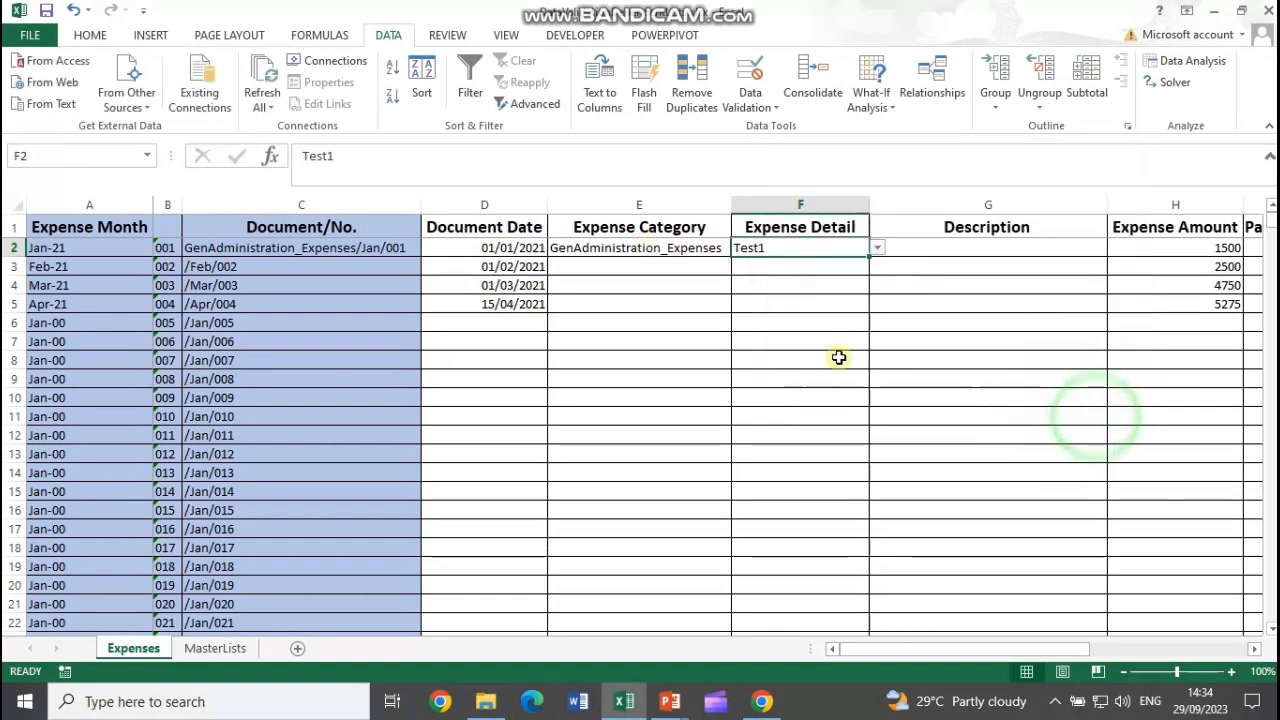
- Fill the Expense Category from E2 down through E7
{"action": "left_click", "coordinate": [690, 270]}
{"action": "left_click", "coordinate": [692, 248]}
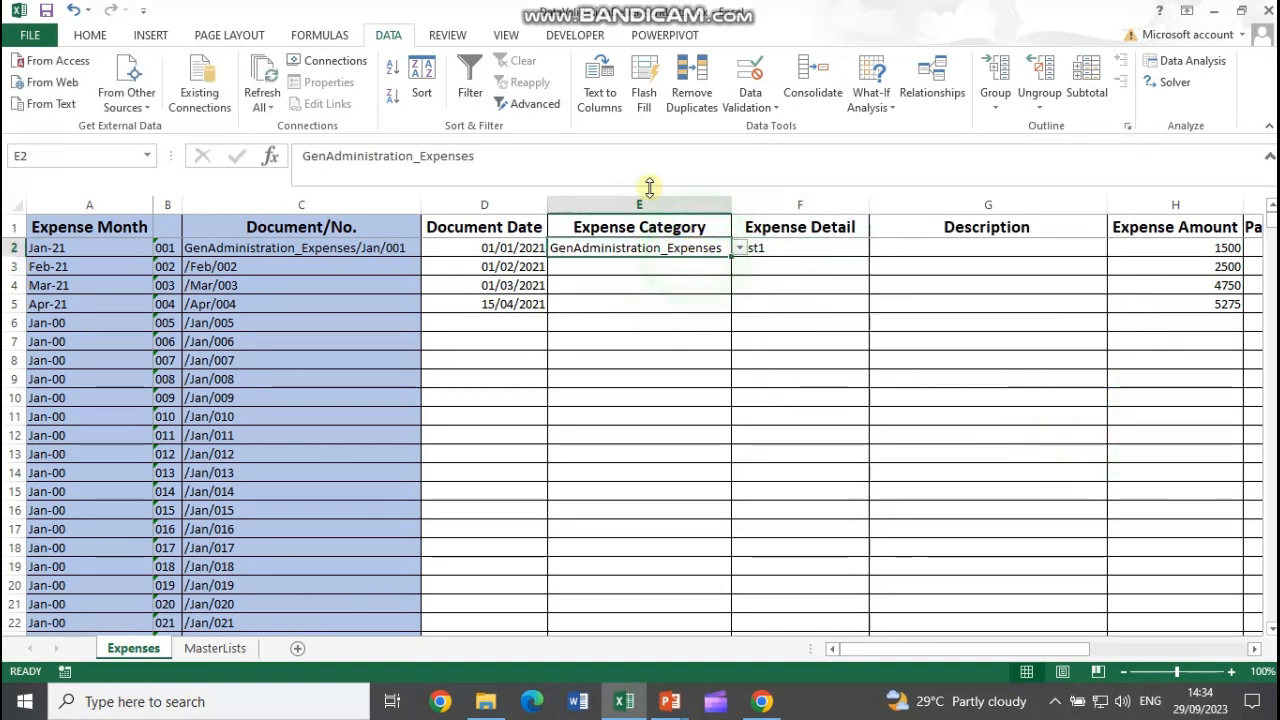
{"action": "left_click_drag", "start_coordinate": [731, 256], "coordinate": [726, 350]}
- Set the Expense Category in E3 to HR_Expenses and the Expense Detail in F3 to Travel
{"action": "left_click", "coordinate": [794, 266]}
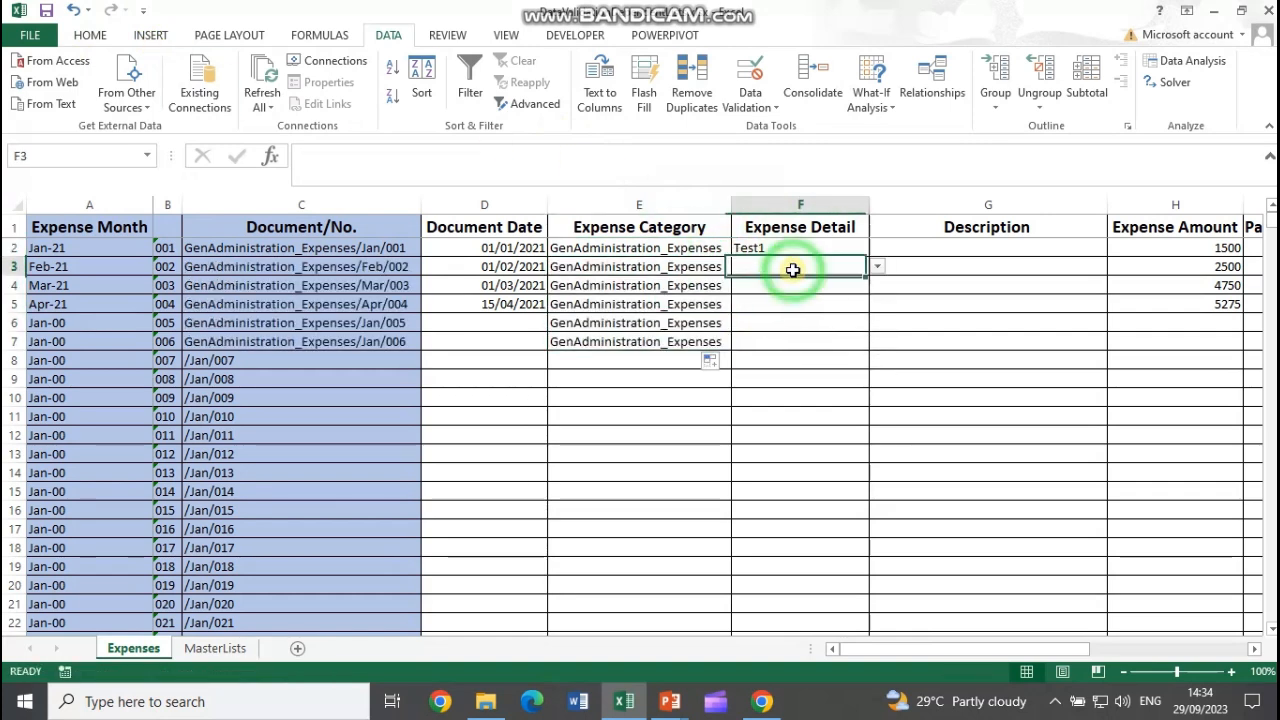
{"action": "left_click", "coordinate": [728, 270]}
{"action": "left_click", "coordinate": [739, 267]}
{"action": "left_click", "coordinate": [645, 289]}
{"action": "left_click", "coordinate": [859, 269]}
{"action": "left_click", "coordinate": [876, 266]}
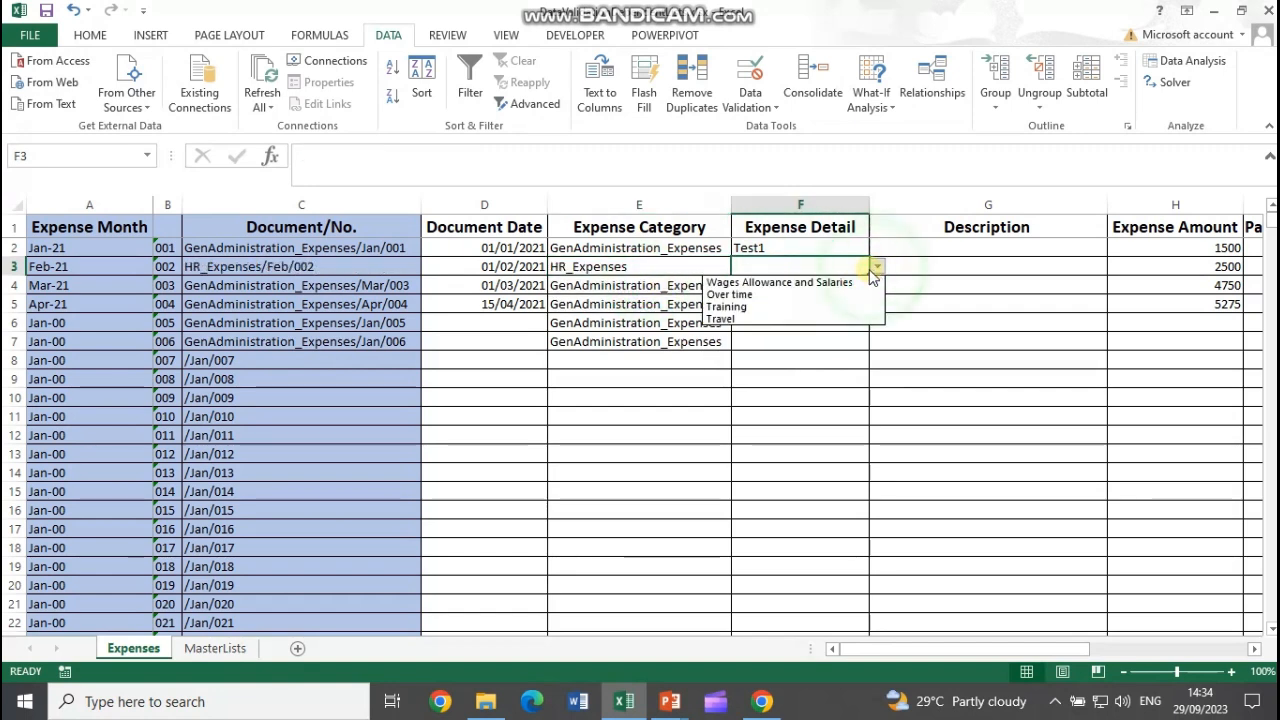
{"action": "left_click", "coordinate": [735, 318]}
- Compare the Expense Detail choices in F3 with the HR Expenses items in E3:E7 of the MasterLists sheet
{"action": "left_click", "coordinate": [790, 286]}
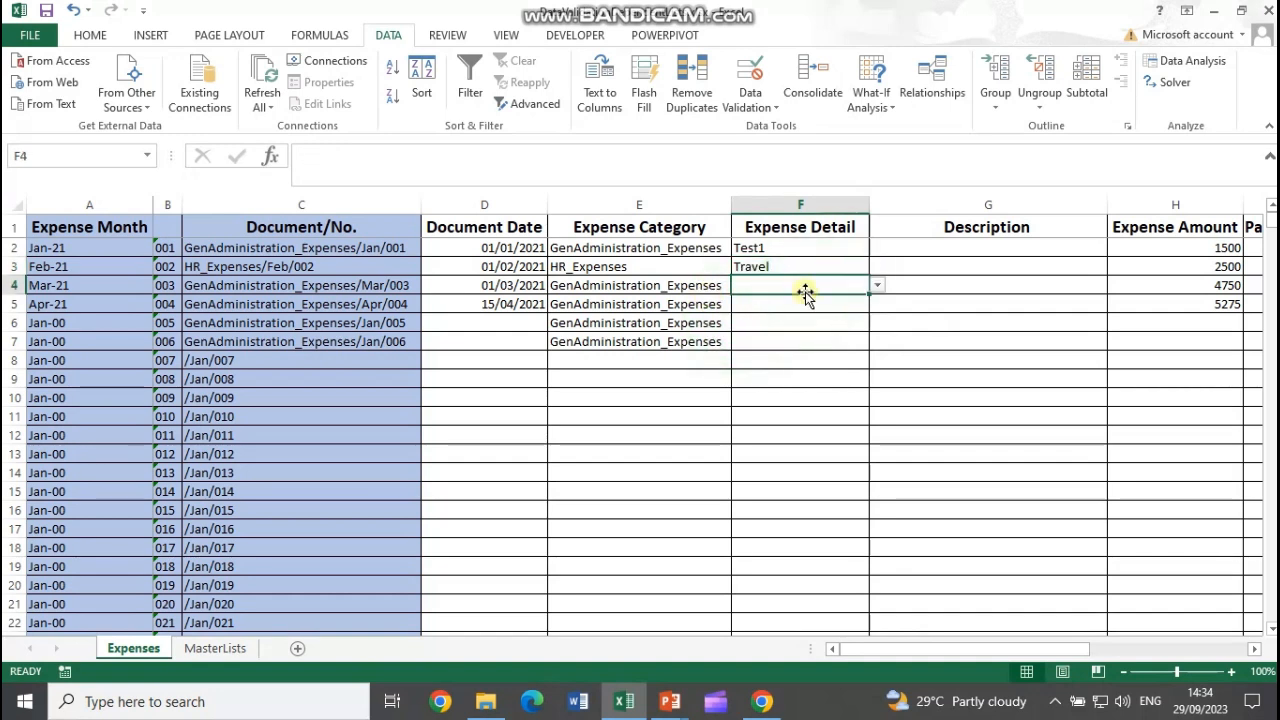
{"action": "left_click", "coordinate": [811, 268]}
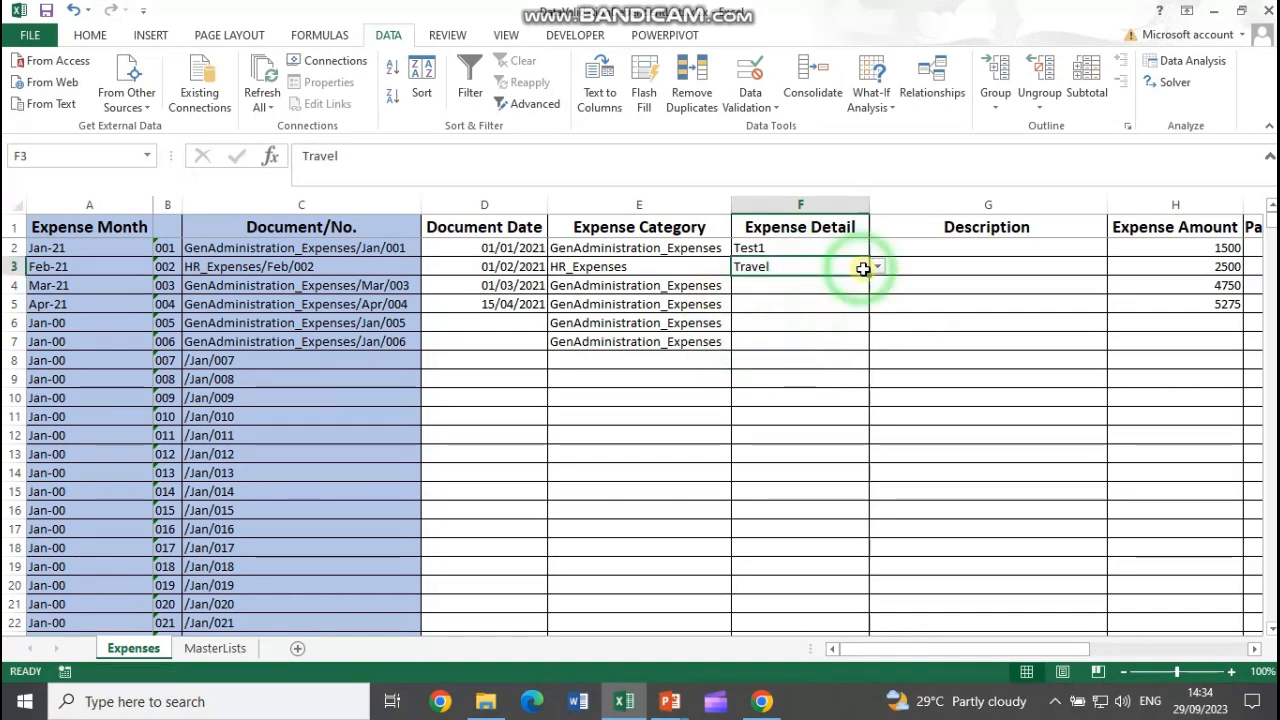
{"action": "left_click", "coordinate": [876, 266]}
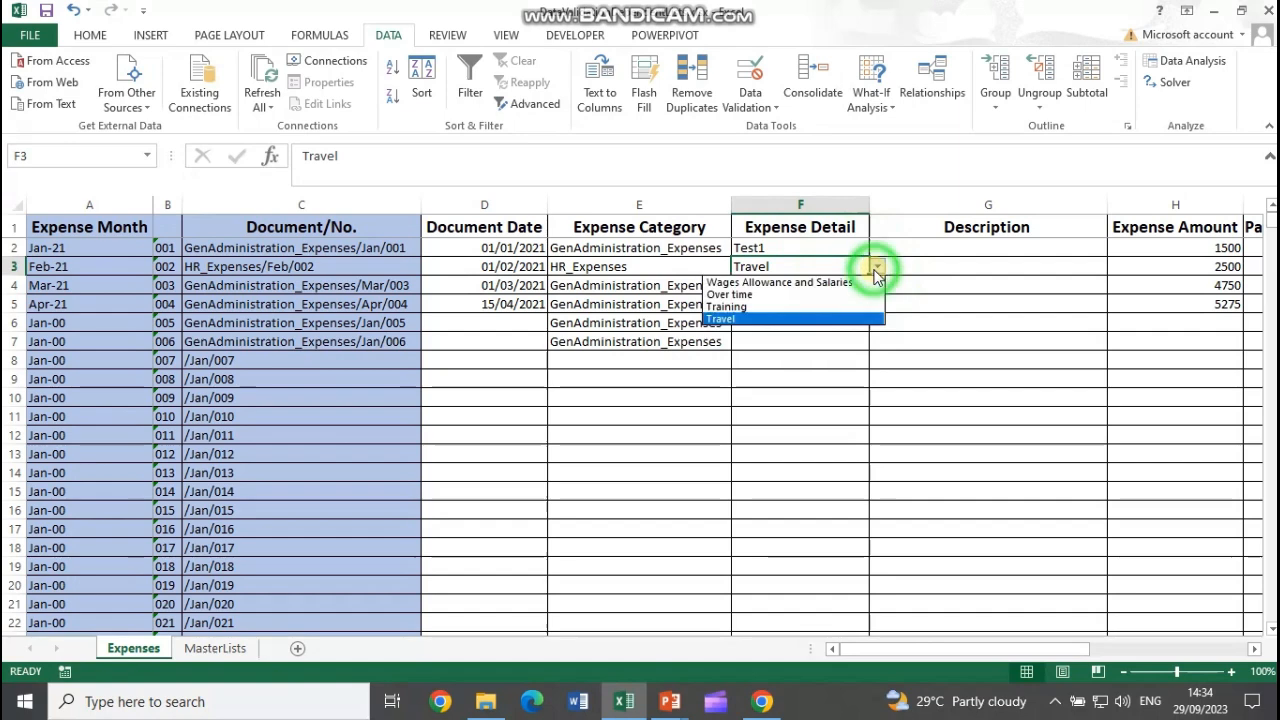
{"action": "left_click", "coordinate": [192, 650]}
{"action": "left_click", "coordinate": [205, 648]}
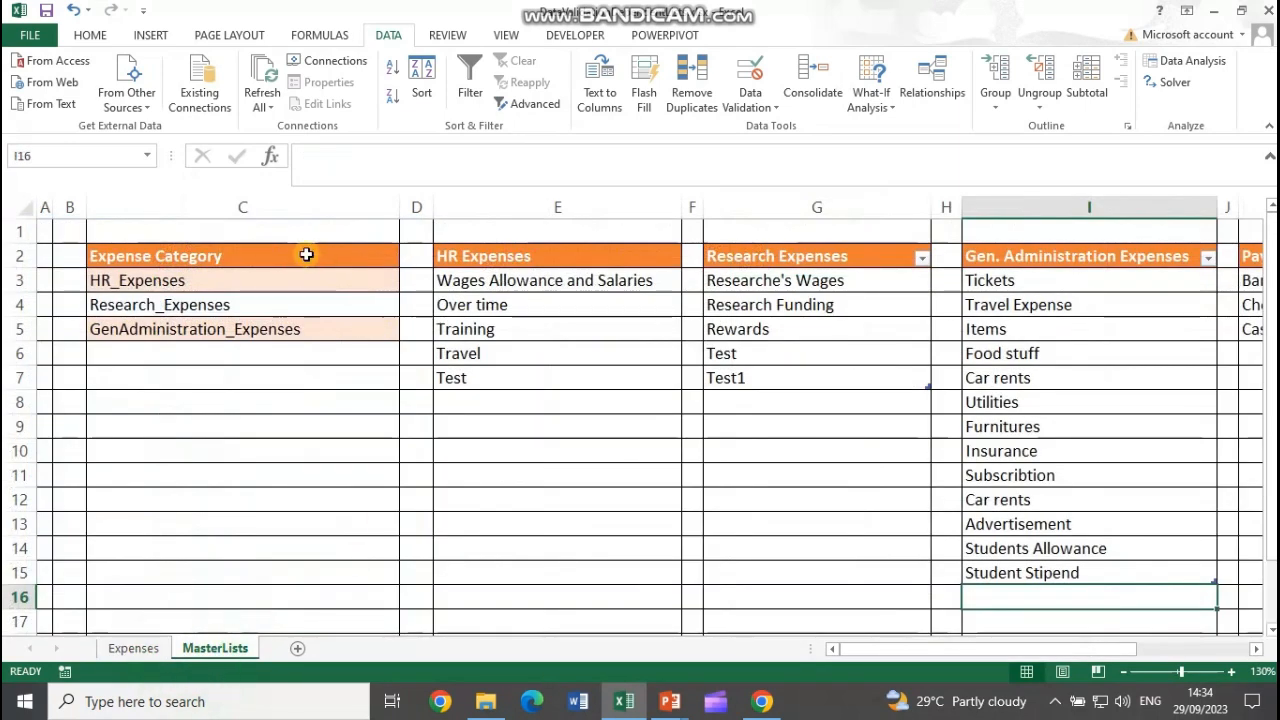
{"action": "left_click_drag", "start_coordinate": [543, 280], "coordinate": [534, 379]}
- On the Expenses sheet, set the Expense Category in E3 to Research_Expenses and the Expense Detail in F3 to Test1
{"action": "left_click", "coordinate": [133, 648]}
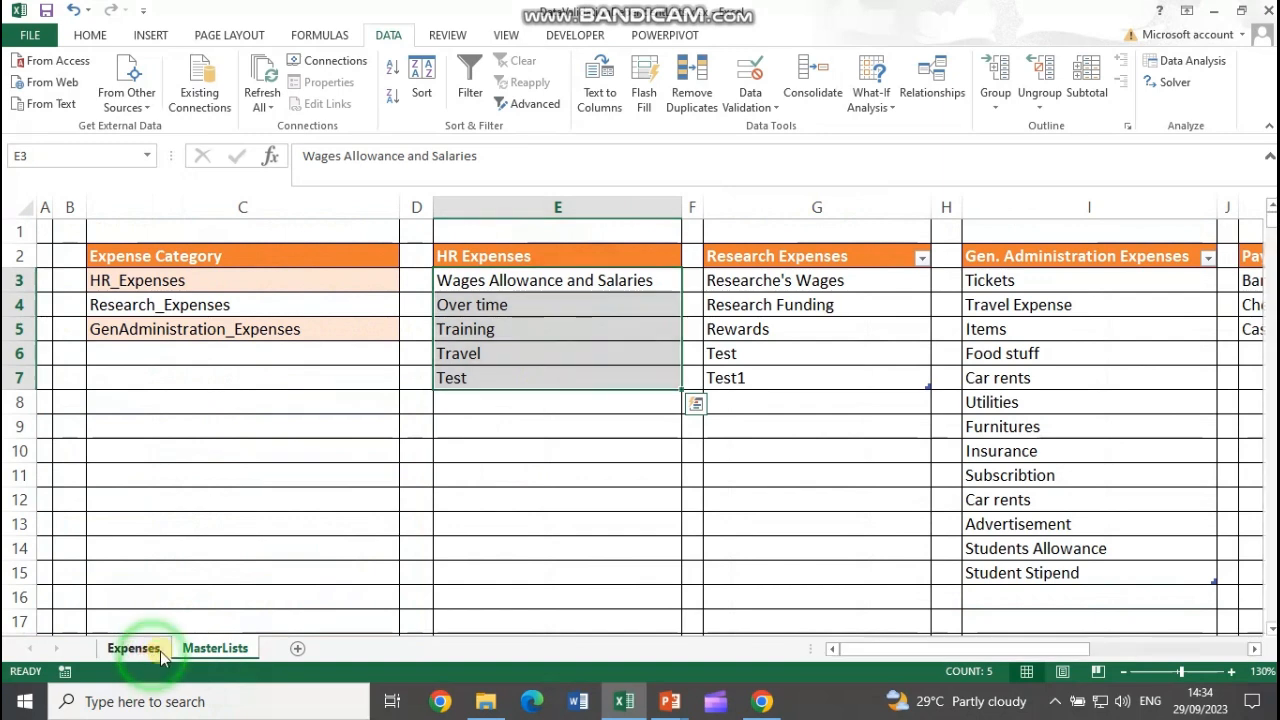
{"action": "left_click", "coordinate": [588, 267]}
{"action": "left_click", "coordinate": [739, 266]}
{"action": "left_click", "coordinate": [643, 294]}
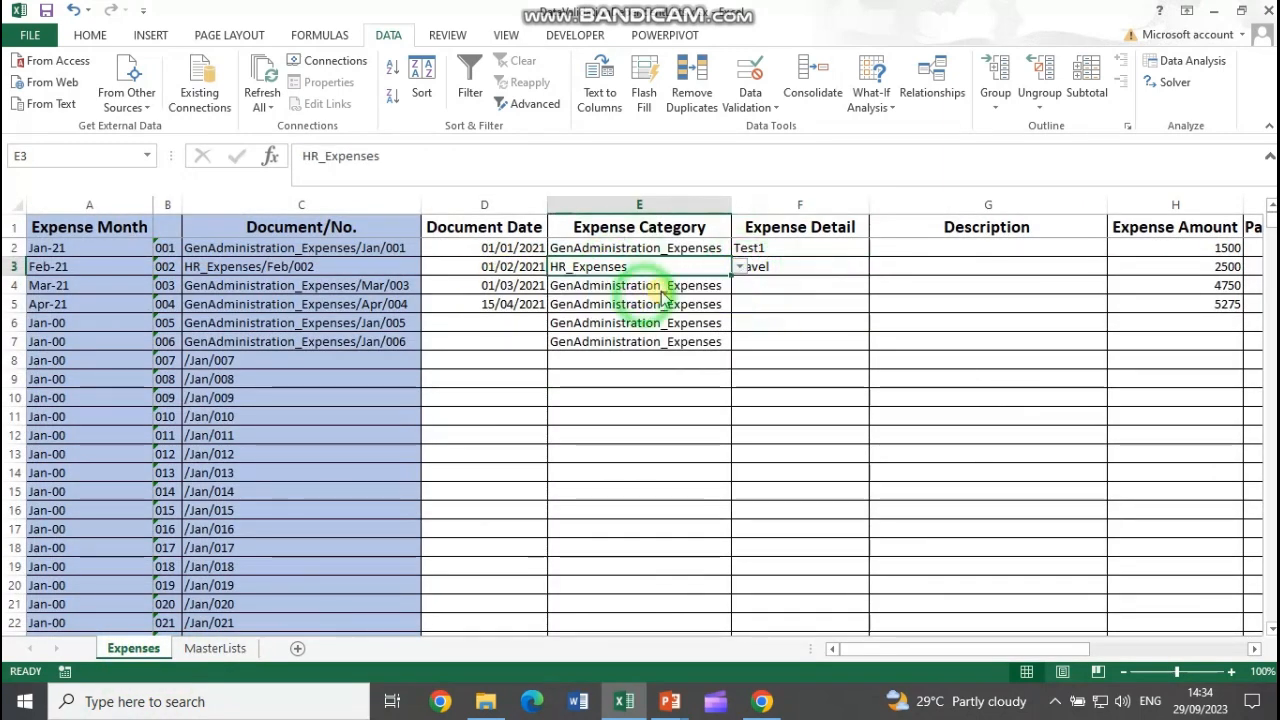
{"action": "left_click", "coordinate": [806, 265]}
{"action": "left_click", "coordinate": [877, 266]}
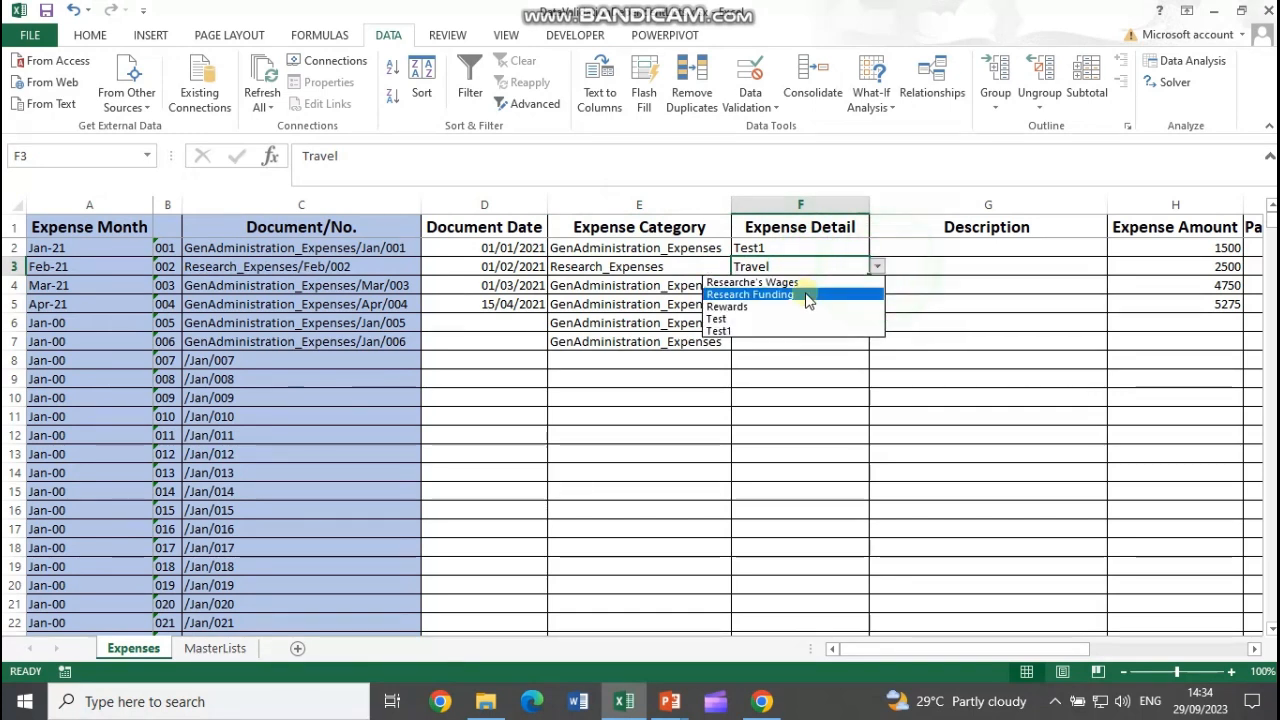
{"action": "left_click", "coordinate": [737, 332]}
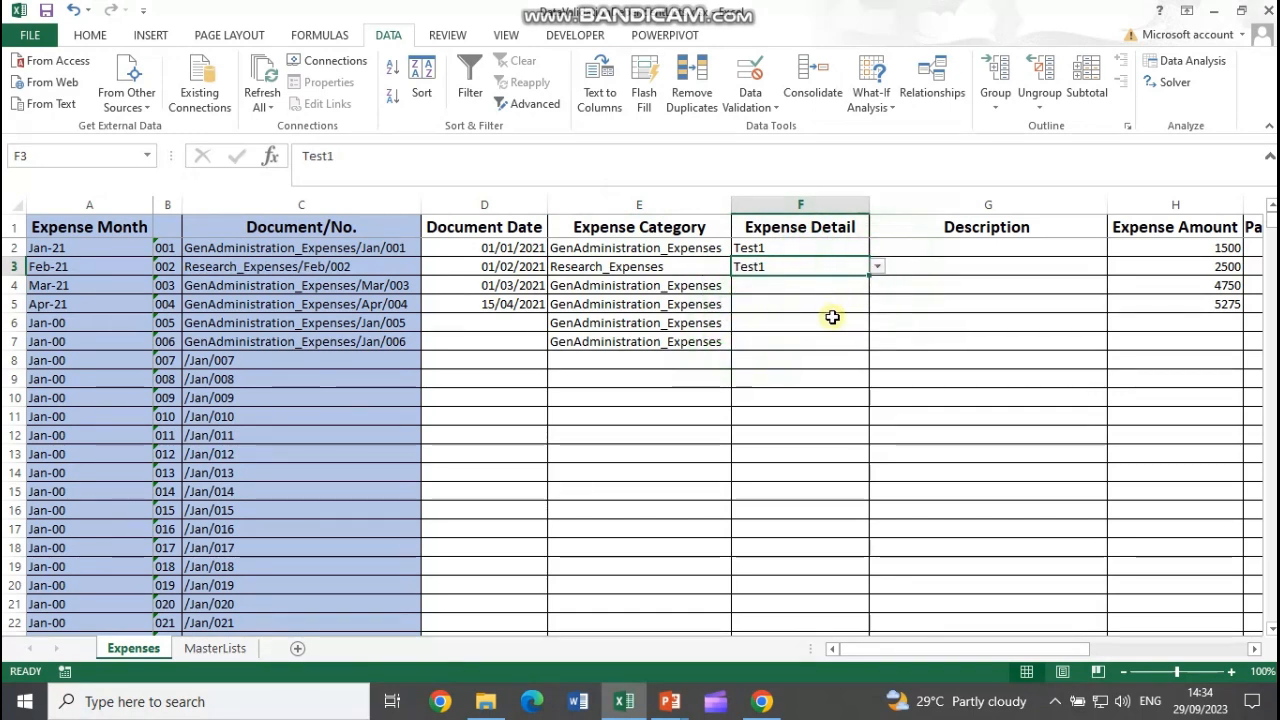